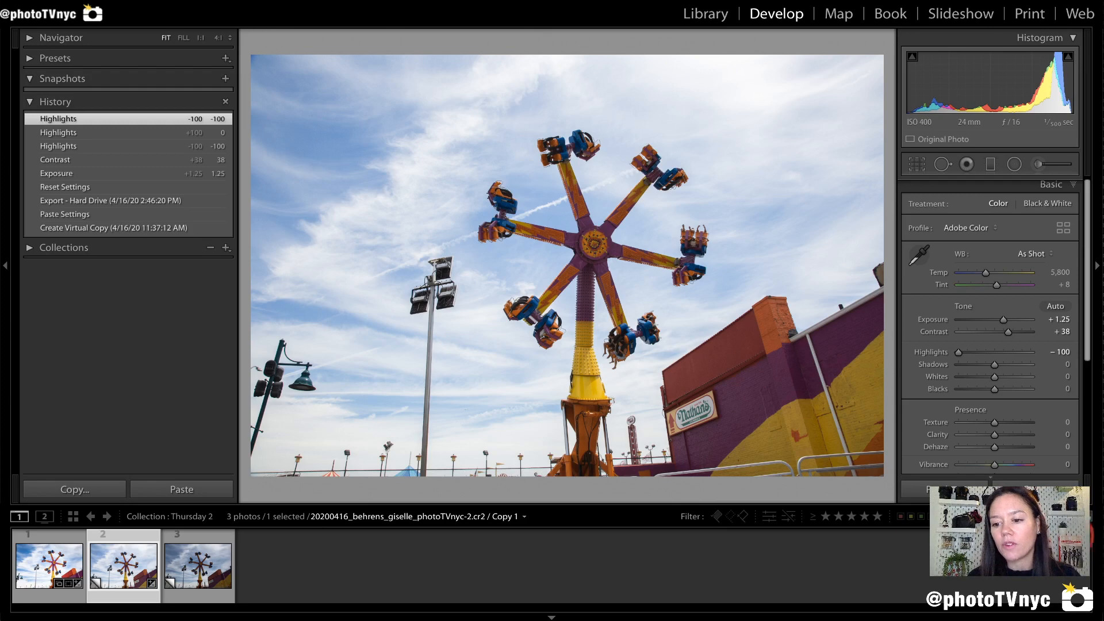
# Reset all develop settings of the selected virtual copy of the amusement ride photo
pyautogui.hotkey('ctrl', 'shift', 'r')
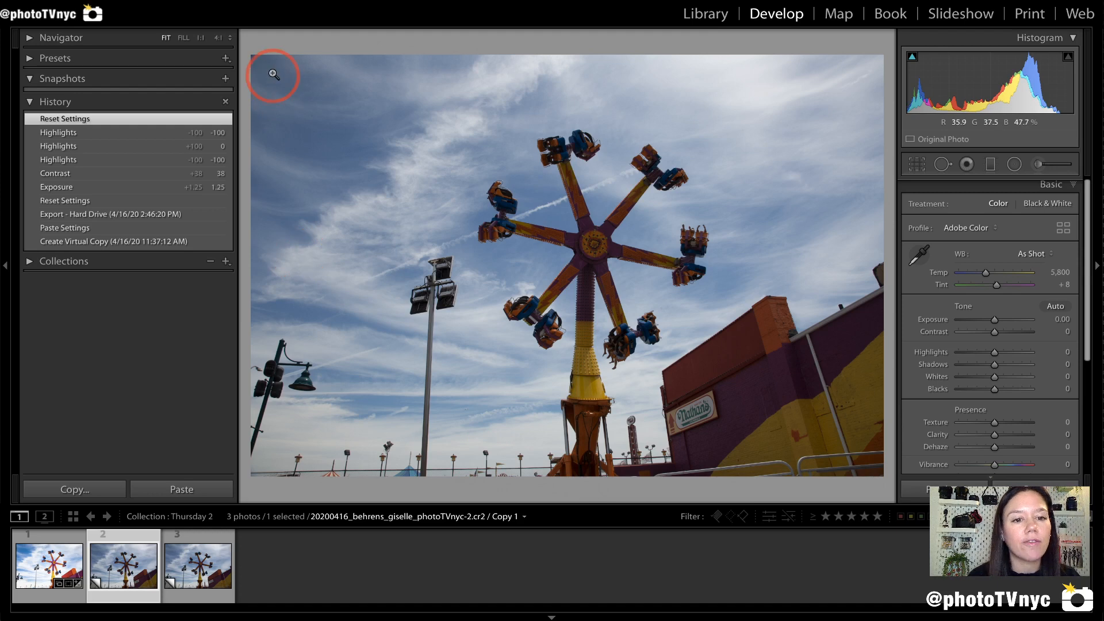
pyautogui.moveTo(253, 56)
pyautogui.mouseDown()
pyautogui.moveTo(265, 469)
pyautogui.moveTo(767, 482)
pyautogui.moveTo(856, 455)
pyautogui.moveTo(875, 74)
pyautogui.moveTo(363, 90)
pyautogui.moveTo(272, 74)
pyautogui.mouseUp()
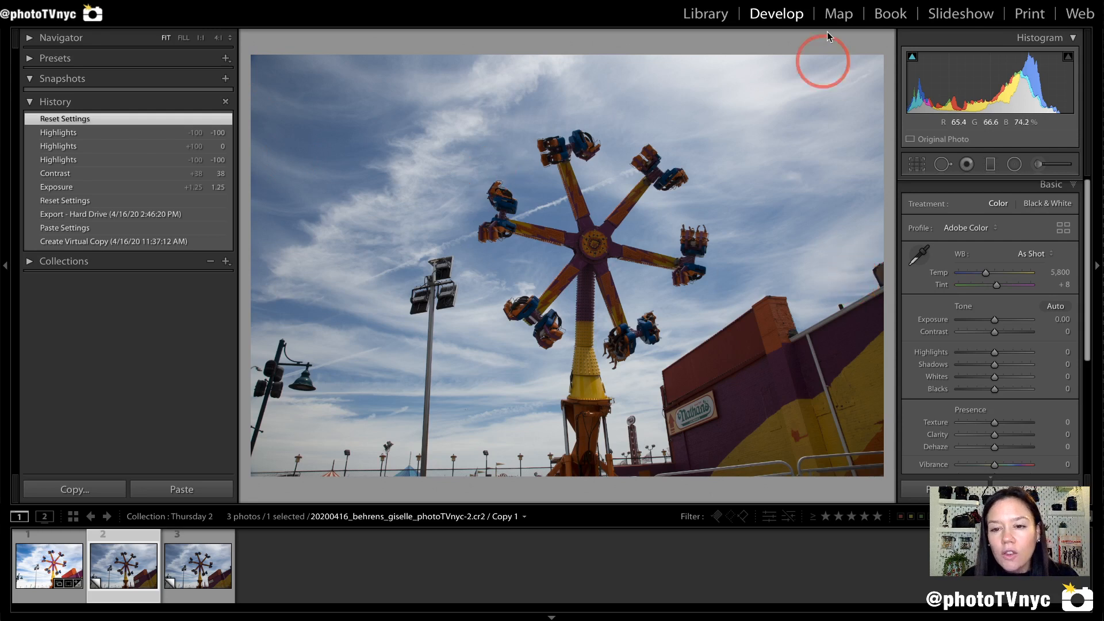
pyautogui.moveTo(746, 34)
pyautogui.mouseDown()
pyautogui.moveTo(830, 29)
pyautogui.moveTo(723, 41)
pyautogui.moveTo(774, 50)
pyautogui.mouseUp()
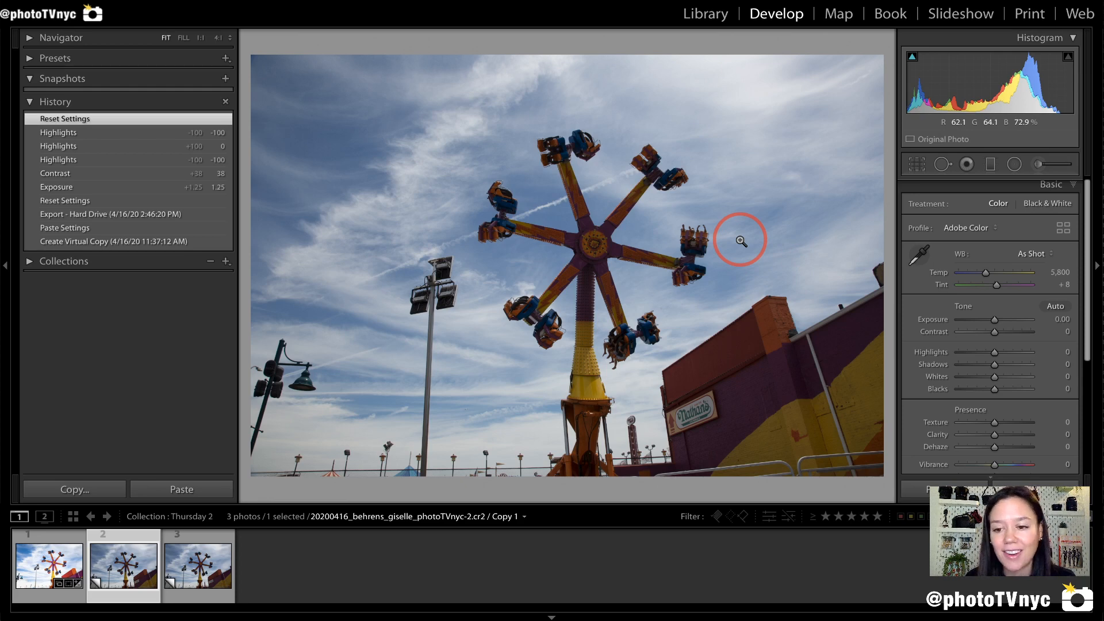
# Collapse the Basic adjustments to view the full list of develop sections, and expand them again
pyautogui.moveTo(896, 188)
pyautogui.mouseDown()
pyautogui.moveTo(1062, 172)
pyautogui.moveTo(1075, 192)
pyautogui.moveTo(886, 216)
pyautogui.mouseUp()
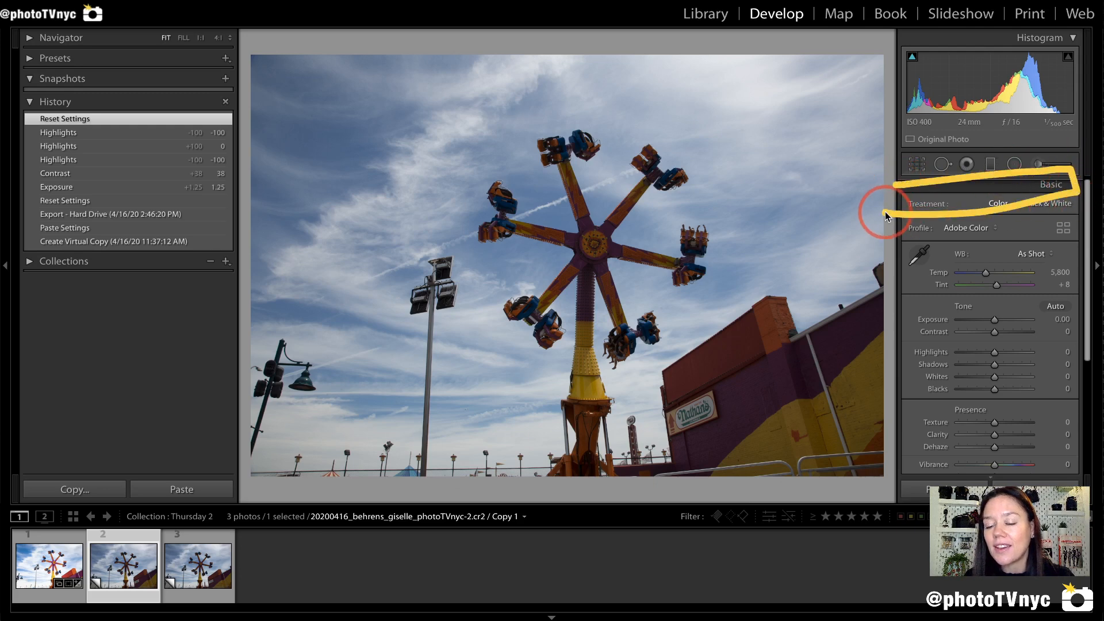
pyautogui.click(1057, 186)
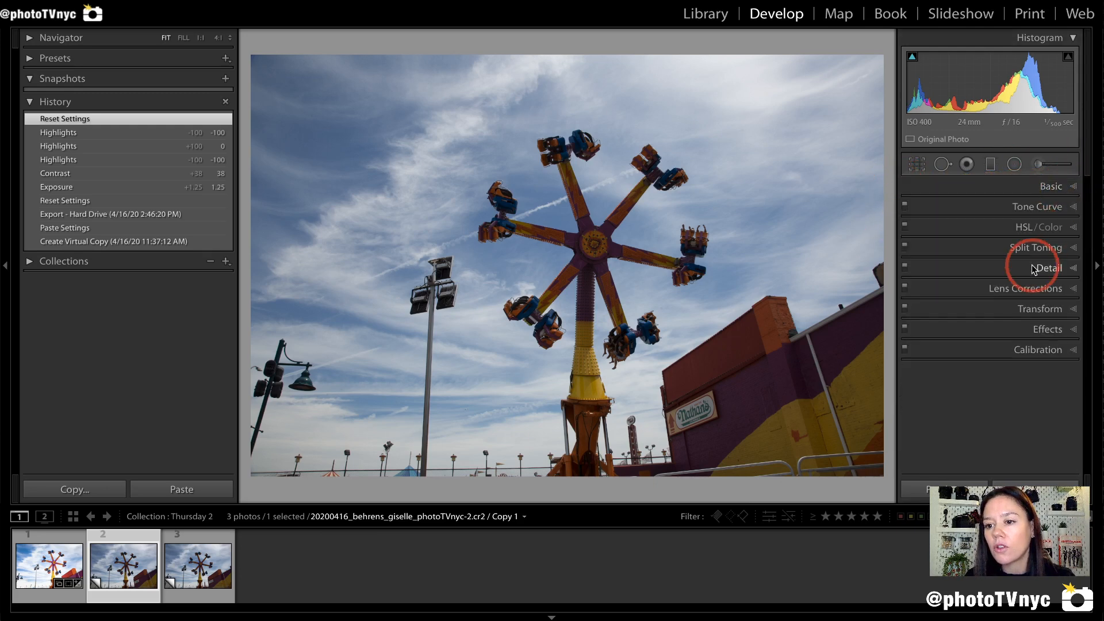
pyautogui.moveTo(770, 43)
pyautogui.mouseDown()
pyautogui.moveTo(777, 3)
pyautogui.moveTo(748, 41)
pyautogui.mouseUp()
pyautogui.moveTo(900, 190)
pyautogui.mouseDown()
pyautogui.moveTo(900, 172)
pyautogui.moveTo(1101, 160)
pyautogui.moveTo(947, 209)
pyautogui.moveTo(902, 192)
pyautogui.moveTo(901, 178)
pyautogui.mouseUp()
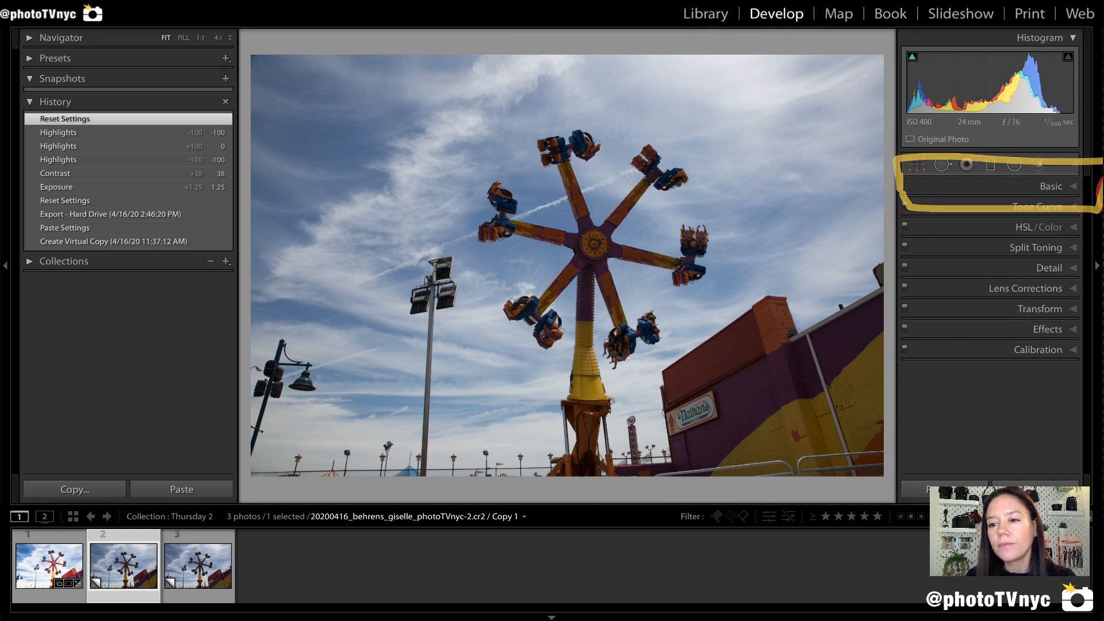
pyautogui.click(1077, 188)
pyautogui.moveTo(931, 205)
pyautogui.mouseDown()
pyautogui.moveTo(937, 358)
pyautogui.moveTo(927, 375)
pyautogui.moveTo(916, 362)
pyautogui.moveTo(940, 405)
pyautogui.moveTo(960, 356)
pyautogui.mouseUp()
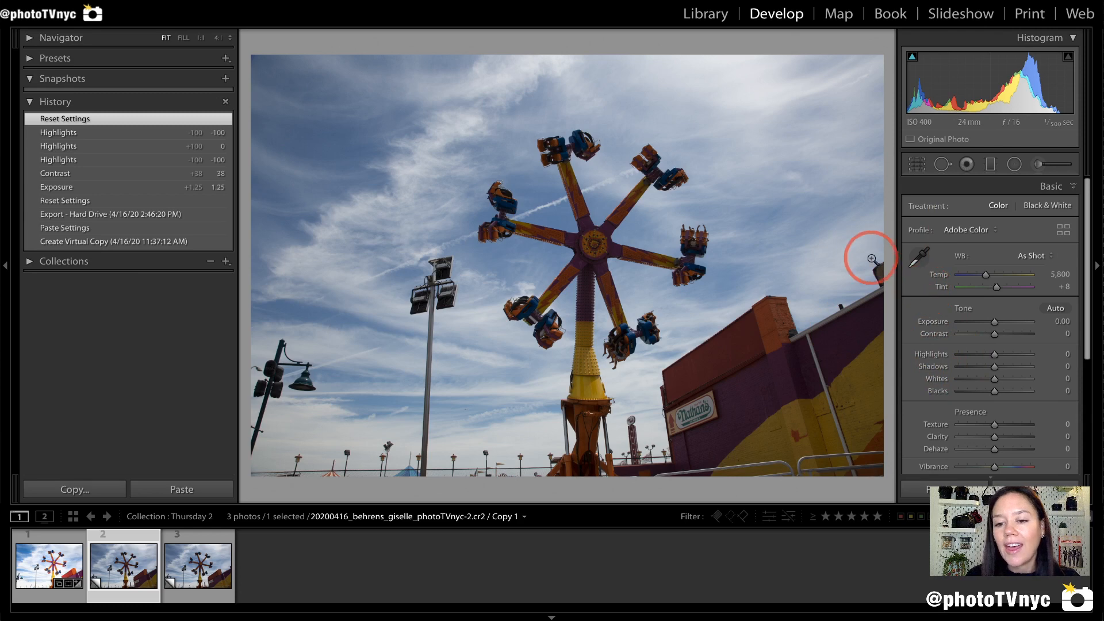
pyautogui.moveTo(924, 273)
pyautogui.mouseDown()
pyautogui.moveTo(915, 248)
pyautogui.moveTo(1090, 296)
pyautogui.moveTo(1060, 233)
pyautogui.moveTo(878, 254)
pyautogui.mouseUp()
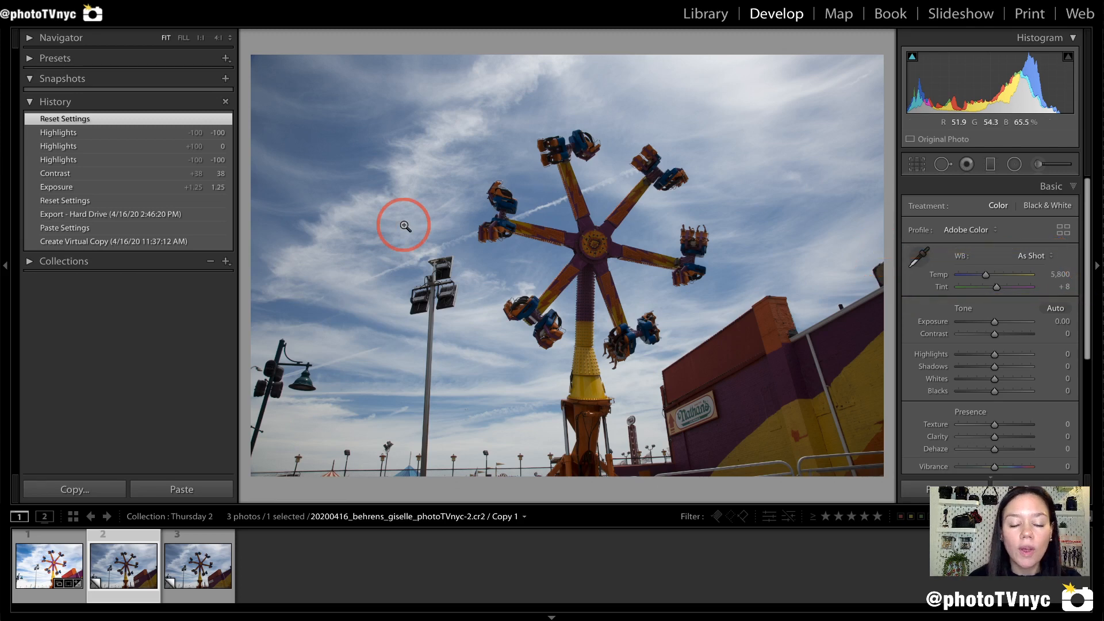
pyautogui.moveTo(404, 121)
pyautogui.mouseDown()
pyautogui.moveTo(403, 332)
pyautogui.moveTo(385, 314)
pyautogui.moveTo(420, 322)
pyautogui.moveTo(451, 302)
pyautogui.mouseUp()
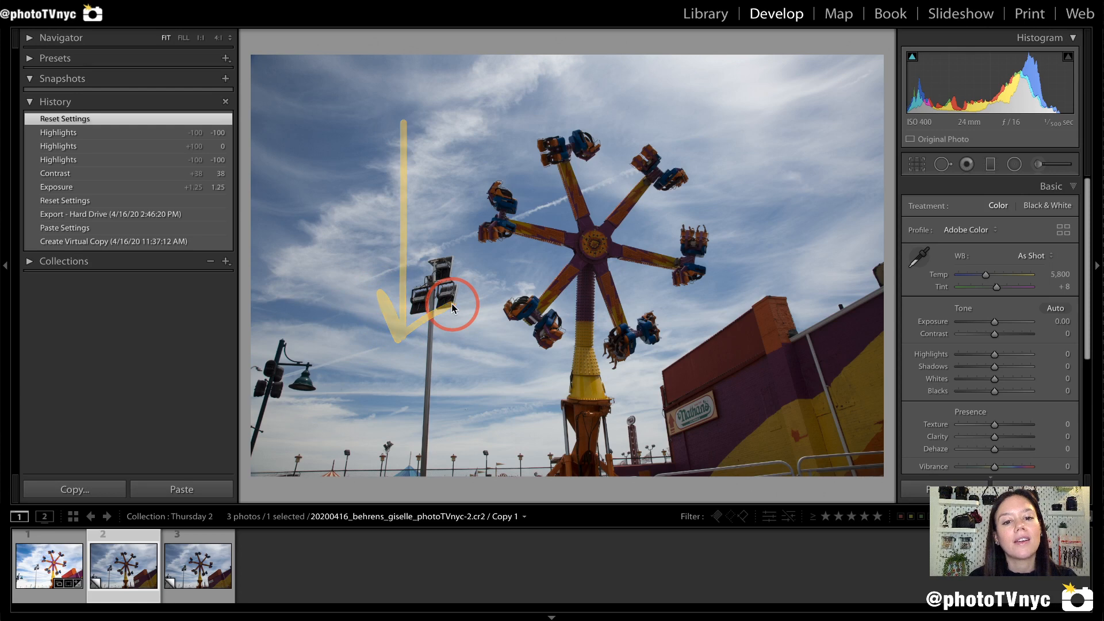
pyautogui.moveTo(340, 111)
pyautogui.mouseDown()
pyautogui.moveTo(659, 112)
pyautogui.moveTo(755, 159)
pyautogui.moveTo(720, 153)
pyautogui.mouseUp()
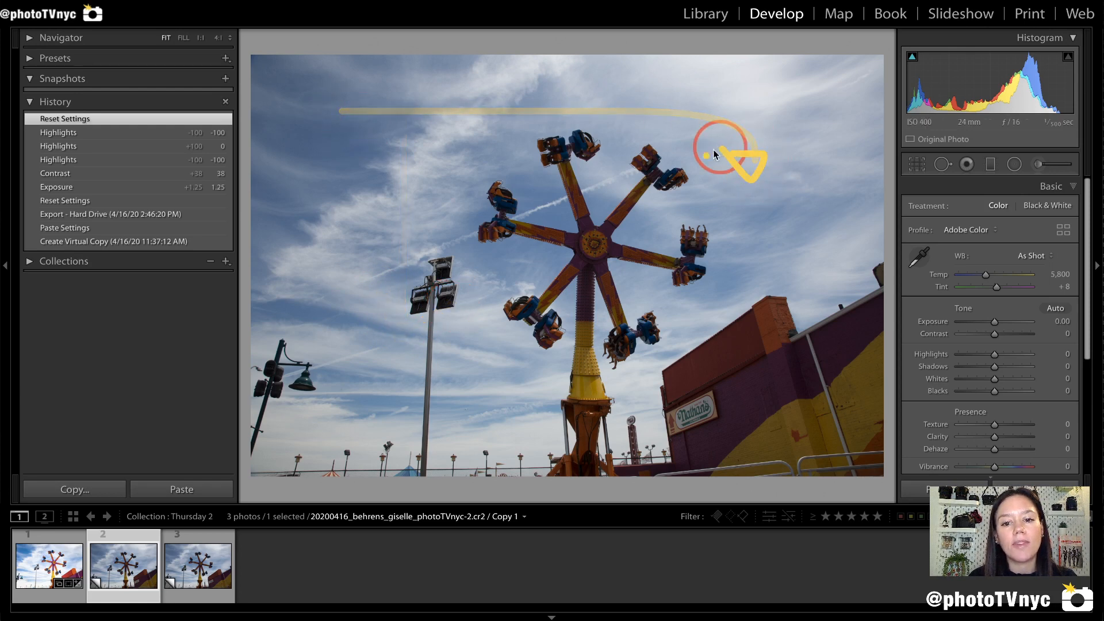
pyautogui.moveTo(488, 225)
pyautogui.mouseDown()
pyautogui.moveTo(505, 190)
pyautogui.moveTo(598, 292)
pyautogui.moveTo(571, 448)
pyautogui.mouseUp()
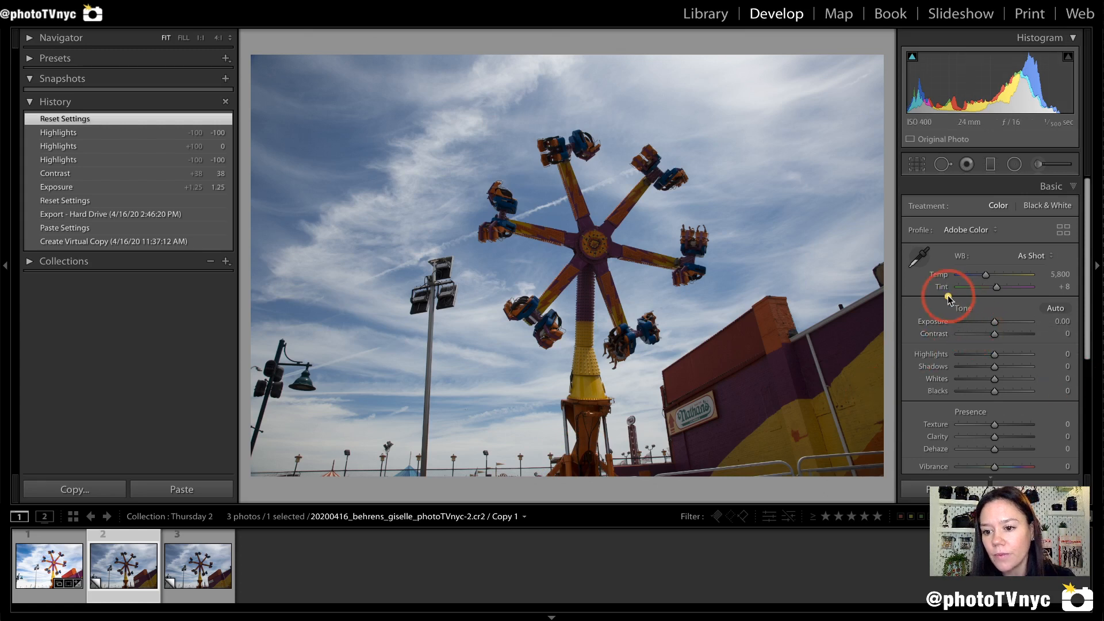
pyautogui.moveTo(907, 295); pyautogui.dragTo(1083, 295)
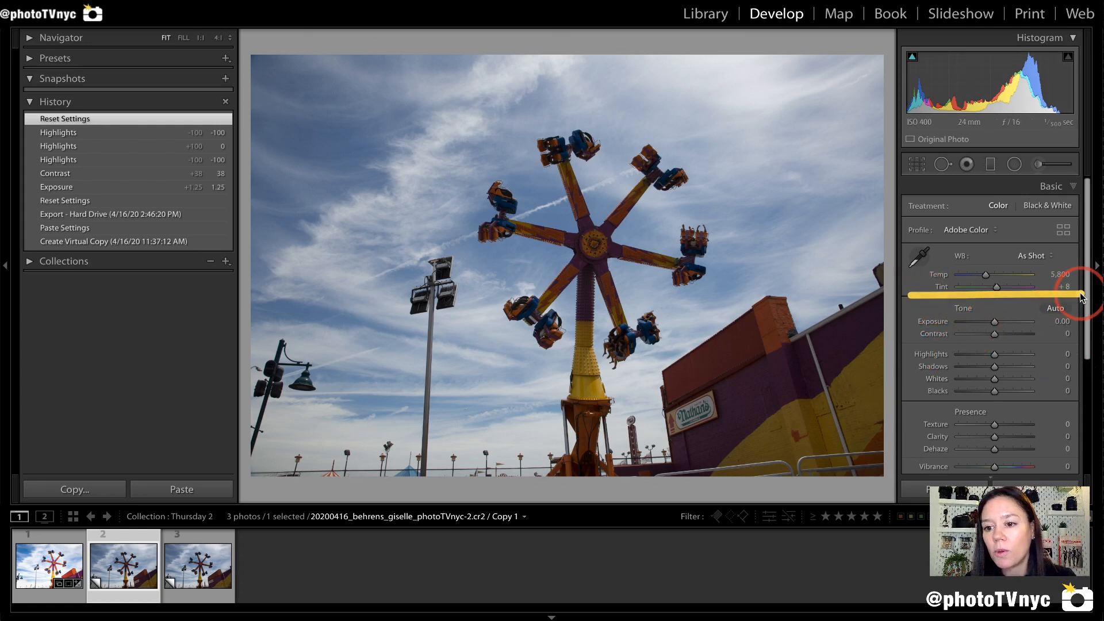
pyautogui.moveTo(910, 332)
pyautogui.mouseDown()
pyautogui.moveTo(1046, 333)
pyautogui.moveTo(929, 299)
pyautogui.mouseUp()
# Try an exposure of +5.00 on the ride photo, and reset the exposure to its default
pyautogui.click(996, 322)
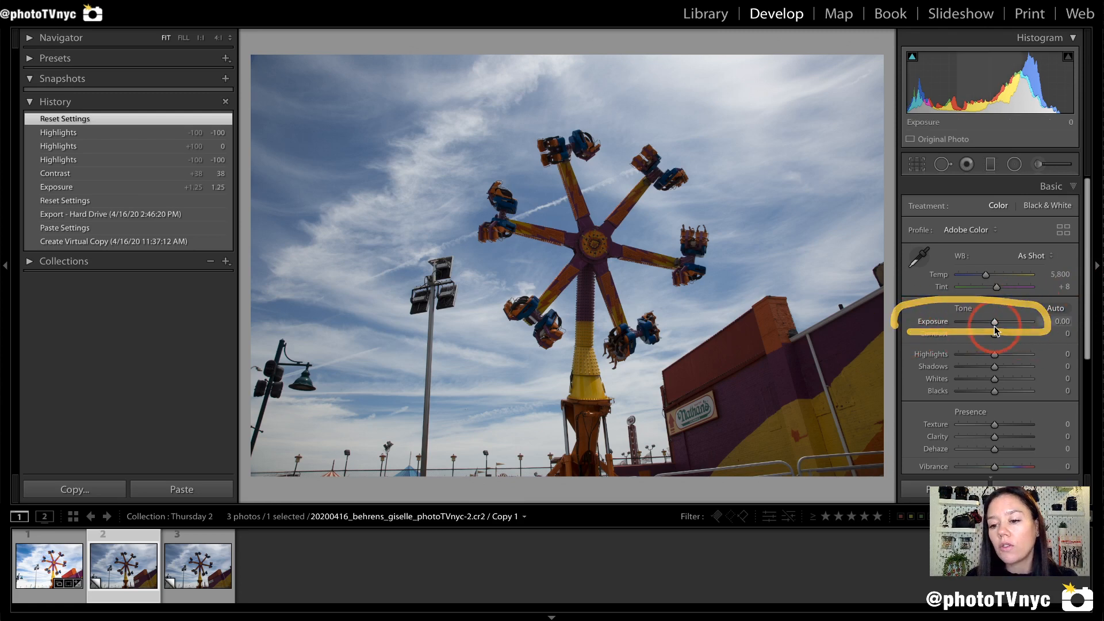
pyautogui.moveTo(995, 322); pyautogui.dragTo(1045, 322)
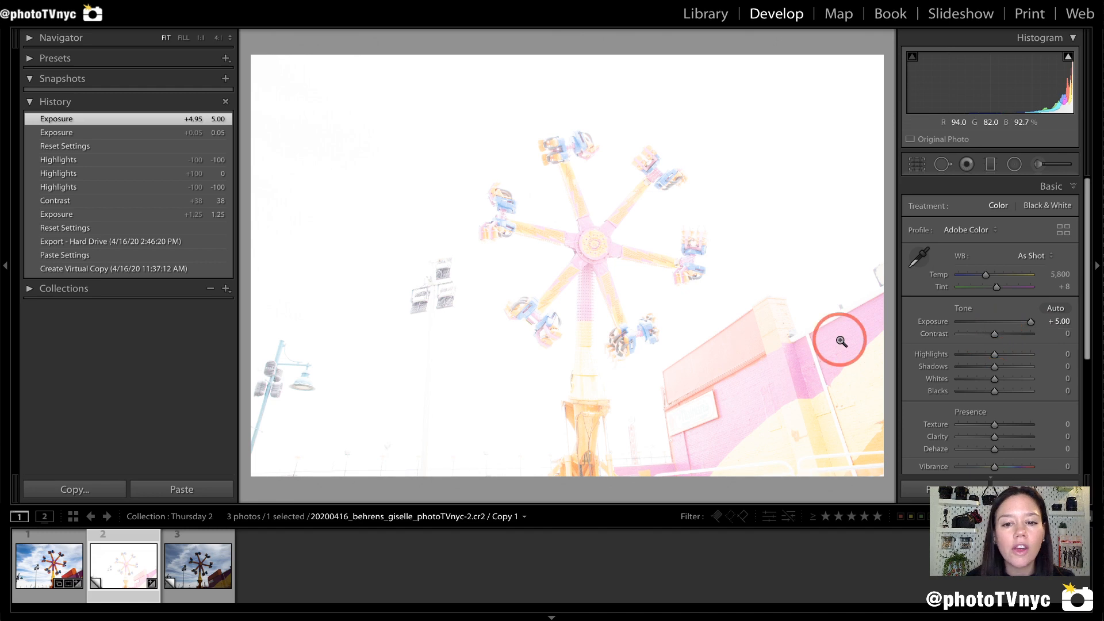
pyautogui.click(932, 324)
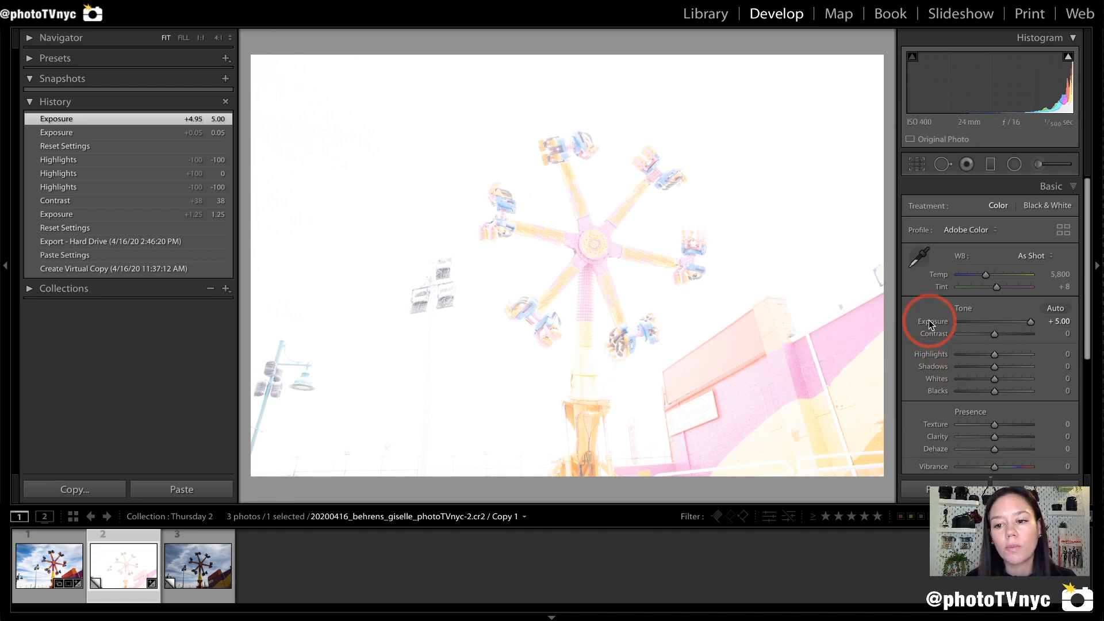
pyautogui.doubleClick(931, 324)
# Raise the exposure of the ride photo to +1.60
pyautogui.click(995, 324)
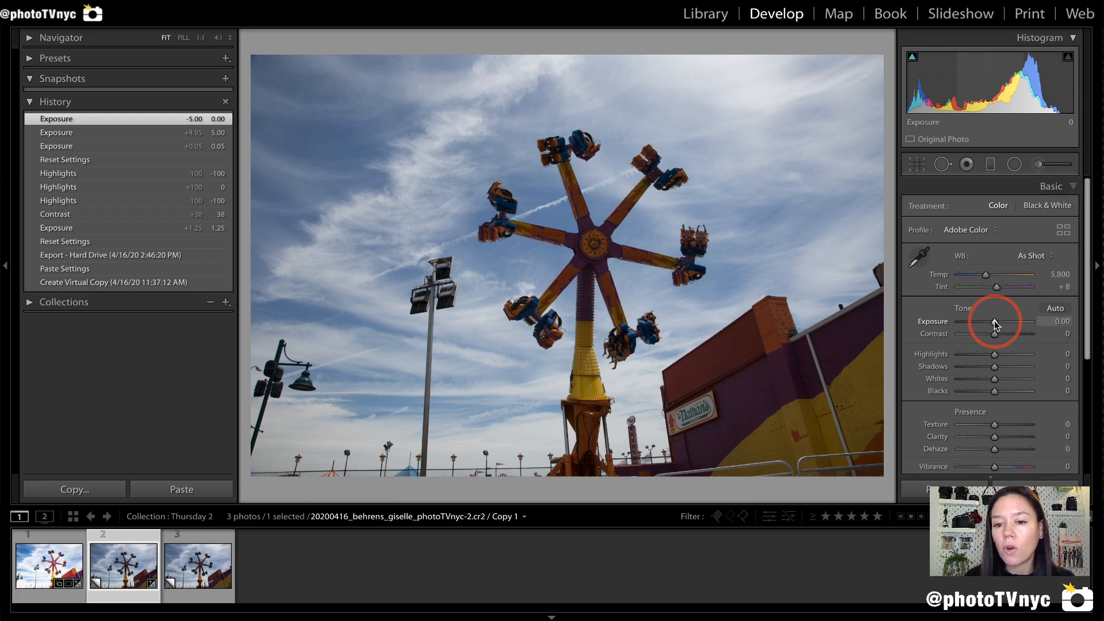
pyautogui.moveTo(996, 324); pyautogui.dragTo(1006, 323)
pyautogui.moveTo(590, 401)
pyautogui.mouseDown()
pyautogui.moveTo(571, 421)
pyautogui.moveTo(586, 259)
pyautogui.moveTo(591, 386)
pyautogui.mouseUp()
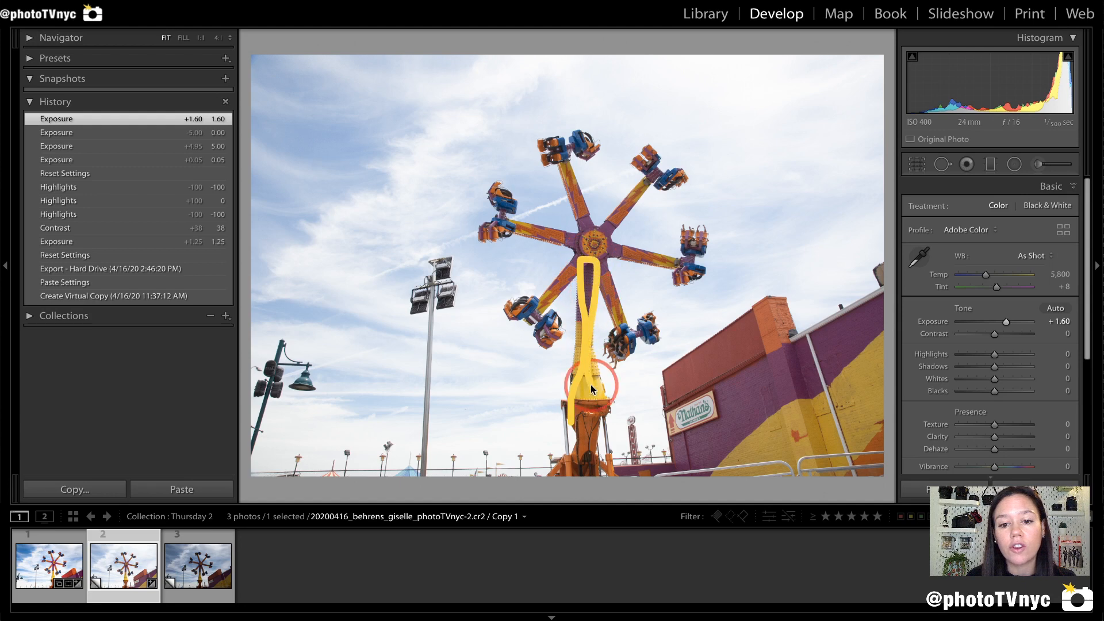
pyautogui.moveTo(670, 314)
pyautogui.mouseDown()
pyautogui.moveTo(707, 283)
pyautogui.moveTo(718, 238)
pyautogui.moveTo(686, 218)
pyautogui.moveTo(702, 174)
pyautogui.moveTo(695, 151)
pyautogui.moveTo(623, 128)
pyautogui.moveTo(636, 61)
pyautogui.moveTo(786, 54)
pyautogui.moveTo(826, 69)
pyautogui.moveTo(843, 256)
pyautogui.moveTo(689, 322)
pyautogui.mouseUp()
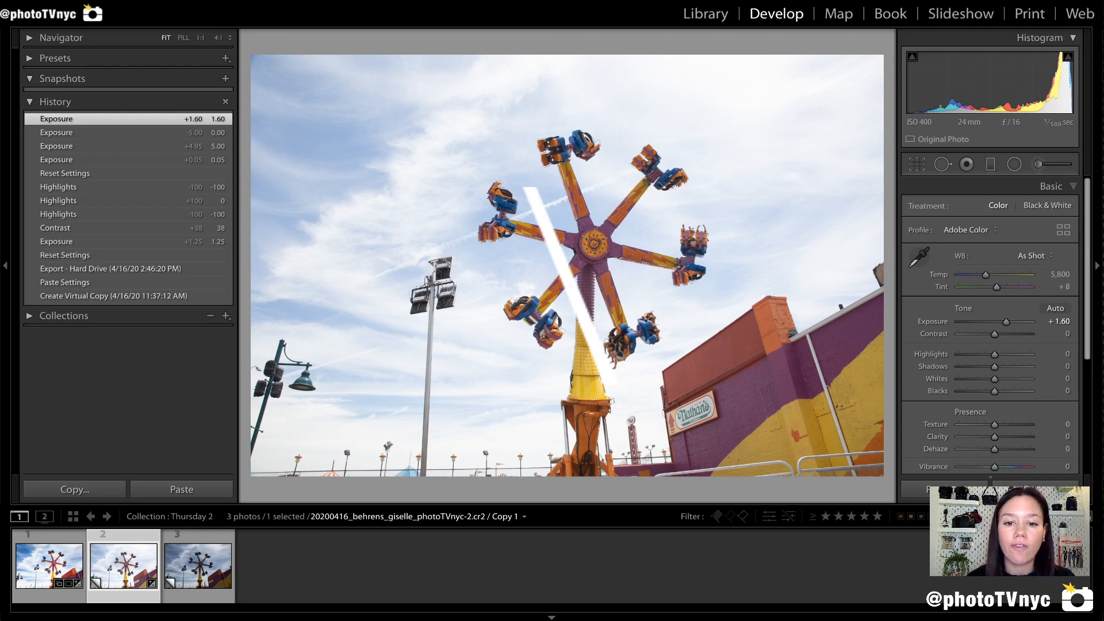
# Compare the brightened photo with the unedited third copy, and return to the second copy
pyautogui.click(192, 578)
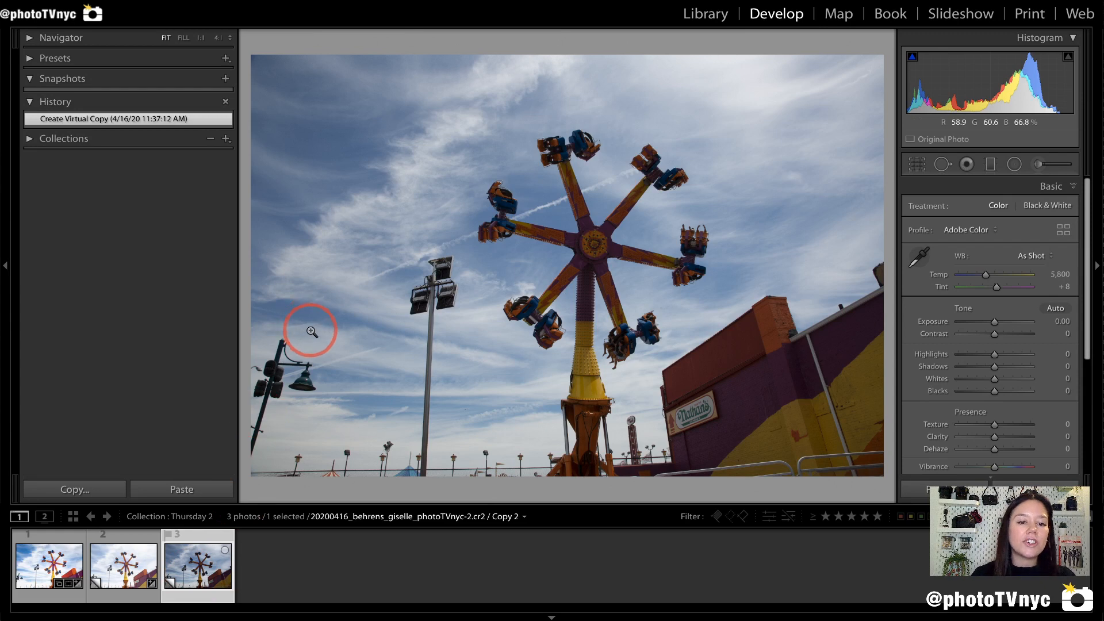
pyautogui.moveTo(286, 333)
pyautogui.mouseDown()
pyautogui.moveTo(358, 410)
pyautogui.moveTo(385, 350)
pyautogui.moveTo(378, 295)
pyautogui.moveTo(504, 172)
pyautogui.moveTo(535, 120)
pyautogui.moveTo(590, 115)
pyautogui.moveTo(681, 145)
pyautogui.moveTo(690, 181)
pyautogui.moveTo(677, 199)
pyautogui.moveTo(705, 203)
pyautogui.moveTo(718, 232)
pyautogui.moveTo(702, 299)
pyautogui.moveTo(629, 387)
pyautogui.mouseUp()
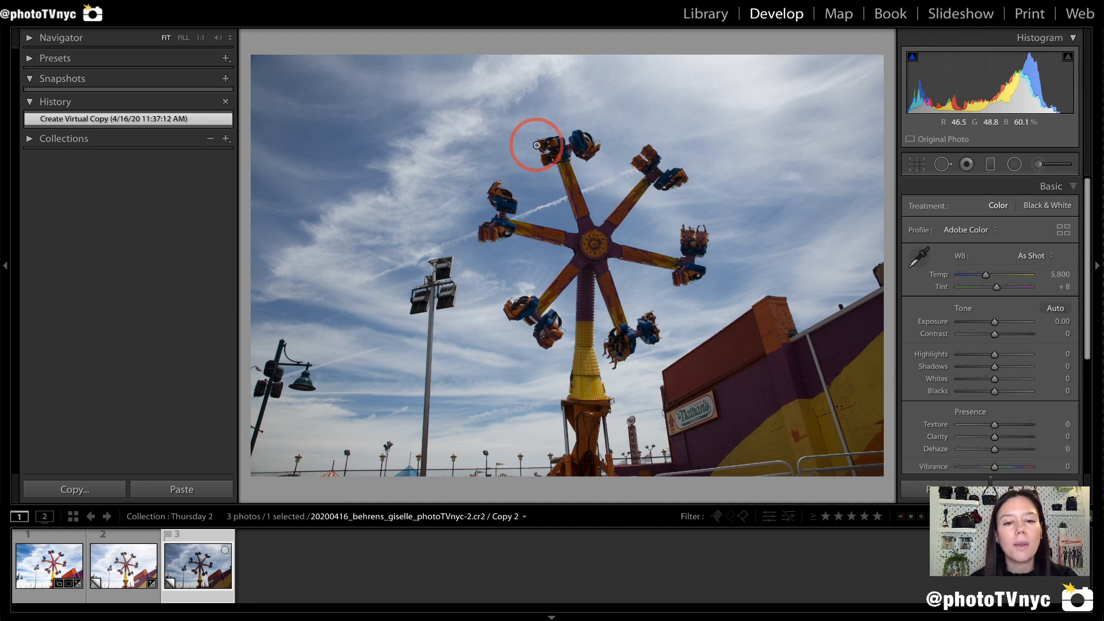
pyautogui.moveTo(364, 182)
pyautogui.mouseDown()
pyautogui.moveTo(350, 112)
pyautogui.moveTo(292, 111)
pyautogui.moveTo(262, 124)
pyautogui.moveTo(271, 194)
pyautogui.moveTo(299, 238)
pyautogui.moveTo(350, 185)
pyautogui.mouseUp()
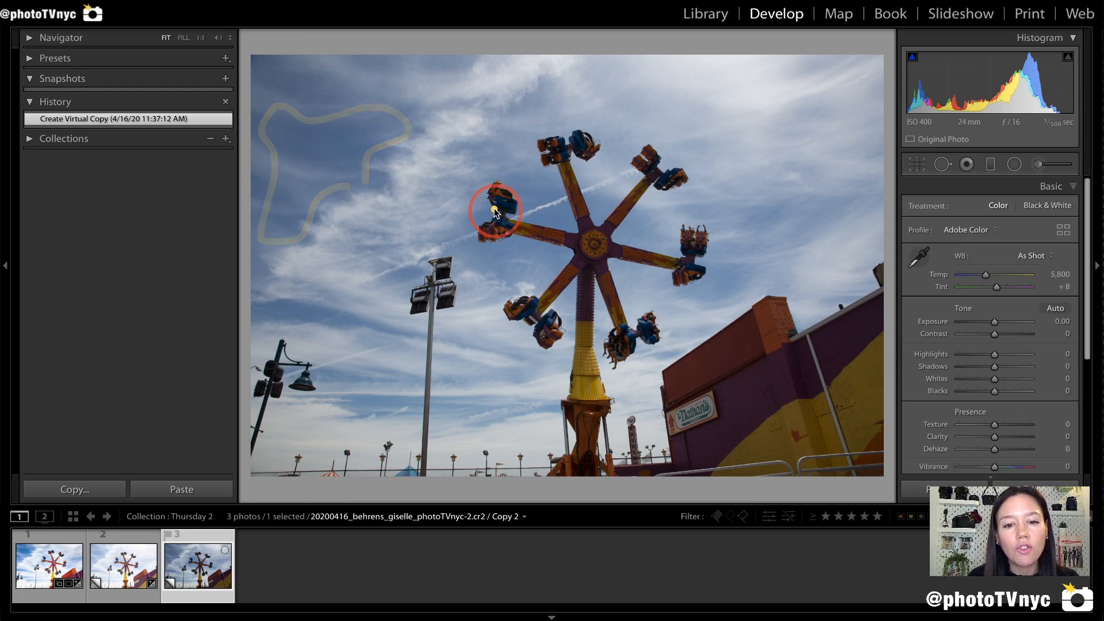
pyautogui.moveTo(464, 217)
pyautogui.mouseDown()
pyautogui.moveTo(676, 248)
pyautogui.moveTo(648, 203)
pyautogui.moveTo(482, 375)
pyautogui.mouseUp()
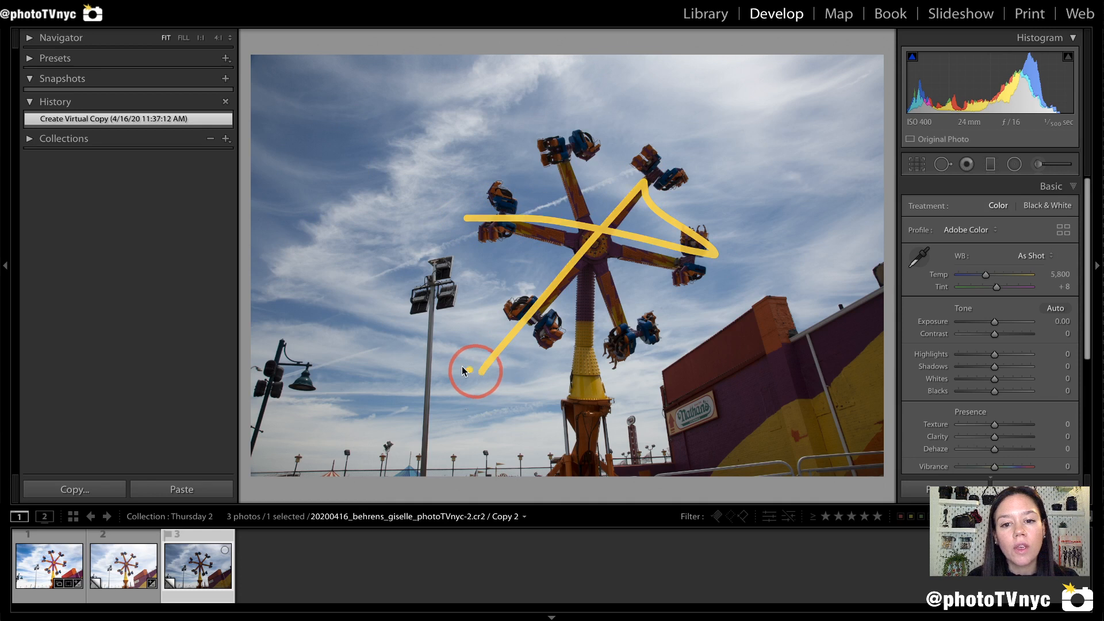
pyautogui.moveTo(328, 248)
pyautogui.mouseDown()
pyautogui.moveTo(326, 133)
pyautogui.moveTo(305, 163)
pyautogui.moveTo(319, 128)
pyautogui.moveTo(353, 165)
pyautogui.mouseUp()
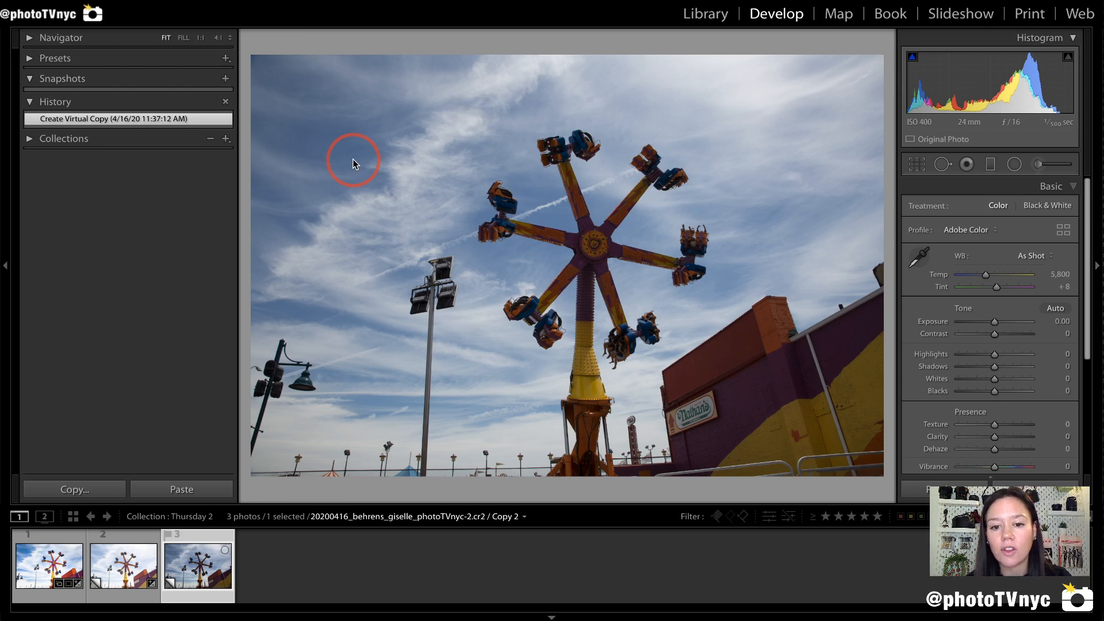
pyautogui.click(98, 585)
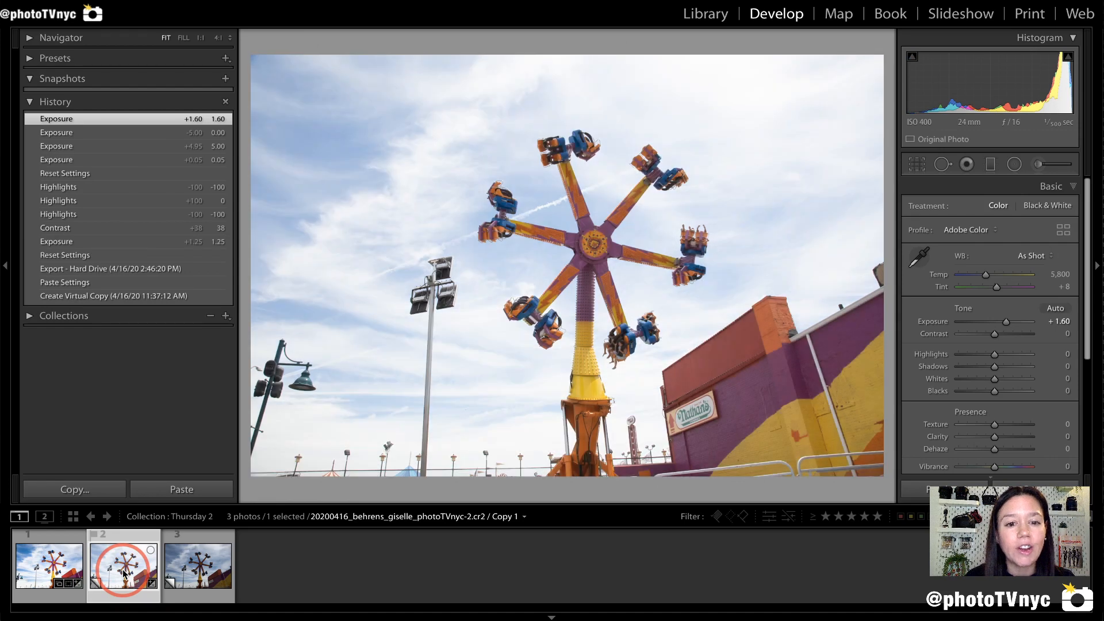
# Increase the contrast of the brightened second copy to +38
pyautogui.moveTo(288, 314)
pyautogui.mouseDown()
pyautogui.moveTo(415, 196)
pyautogui.moveTo(526, 134)
pyautogui.moveTo(437, 66)
pyautogui.moveTo(285, 85)
pyautogui.moveTo(288, 320)
pyautogui.mouseUp()
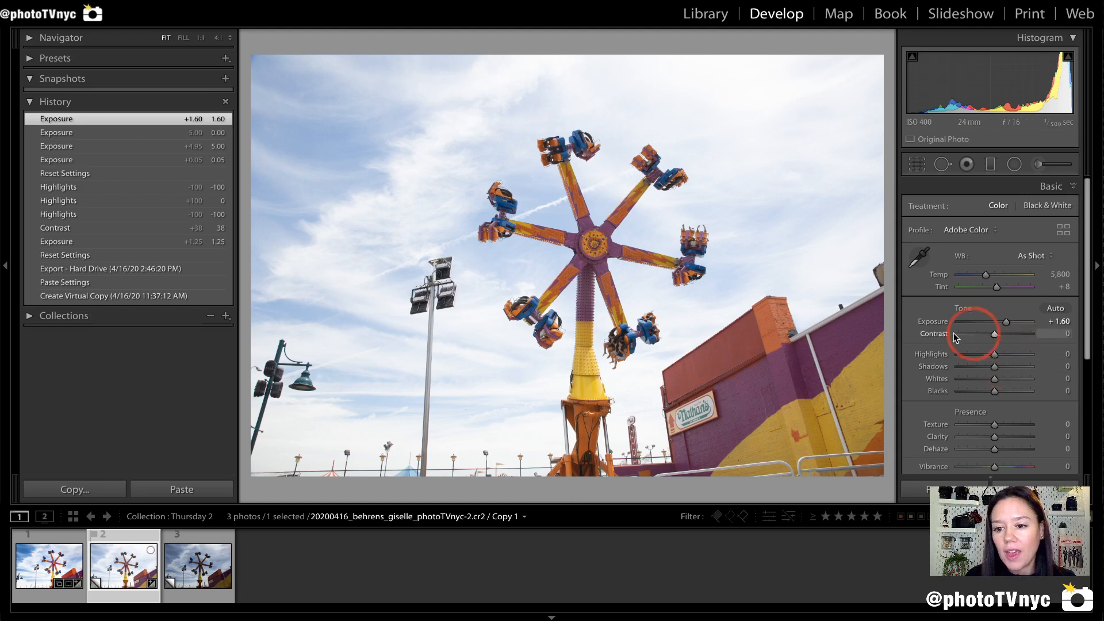
pyautogui.moveTo(916, 344); pyautogui.dragTo(1029, 343)
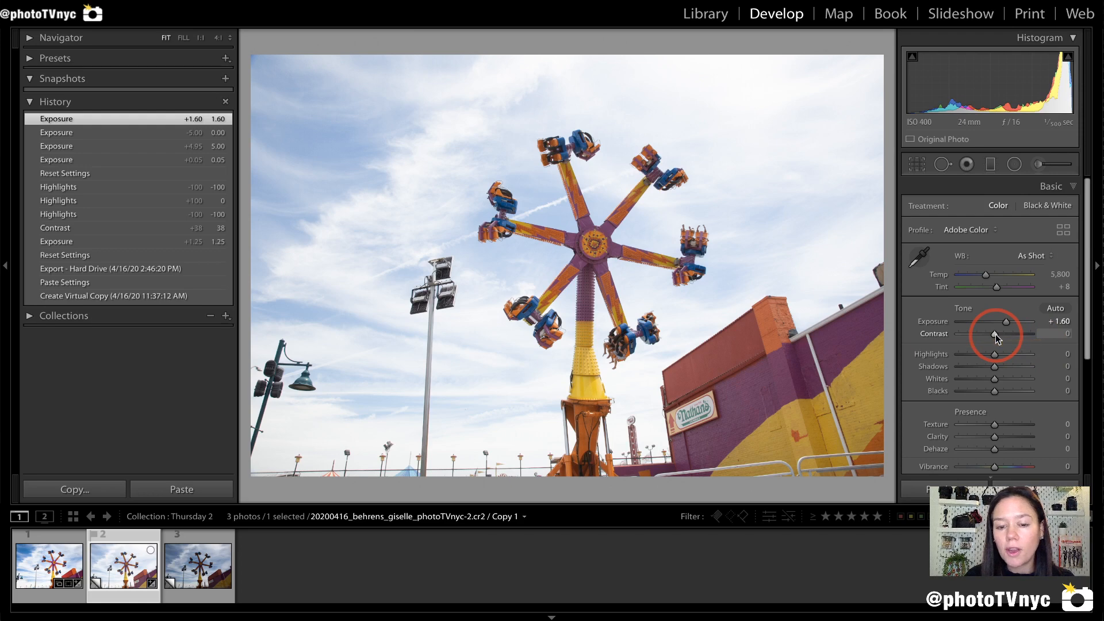
pyautogui.moveTo(996, 334); pyautogui.dragTo(1007, 334)
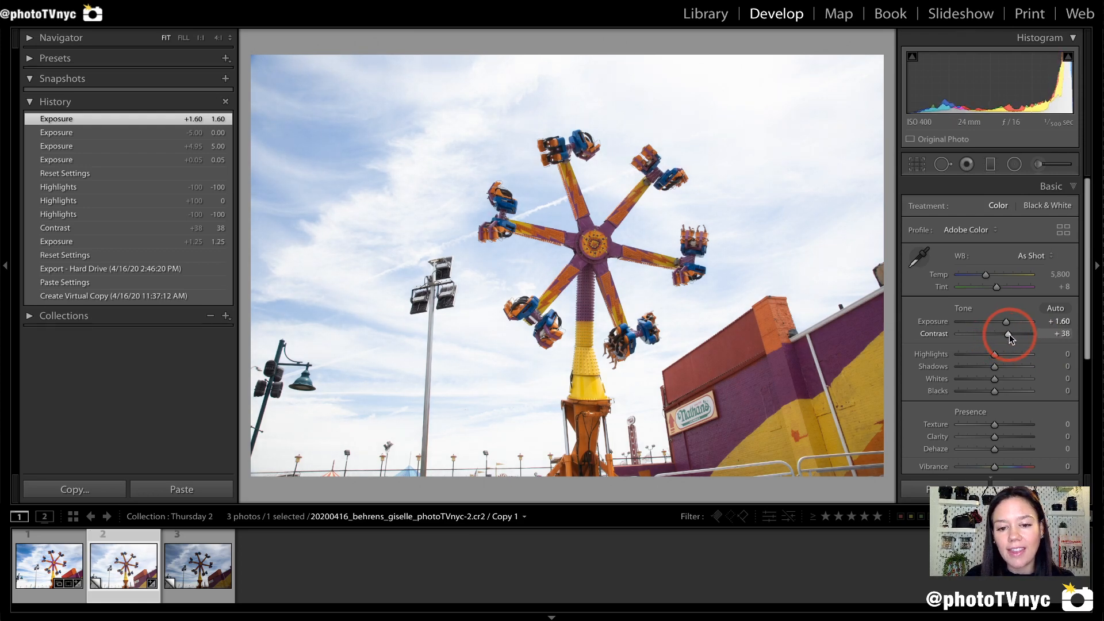
pyautogui.moveTo(1009, 333); pyautogui.dragTo(1010, 334)
pyautogui.moveTo(460, 296)
pyautogui.mouseDown()
pyautogui.moveTo(442, 316)
pyautogui.moveTo(434, 288)
pyautogui.moveTo(454, 265)
pyautogui.moveTo(426, 256)
pyautogui.mouseUp()
pyautogui.moveTo(280, 409)
pyautogui.mouseDown()
pyautogui.moveTo(277, 361)
pyautogui.moveTo(239, 422)
pyautogui.mouseUp()
pyautogui.moveTo(517, 321)
pyautogui.mouseDown()
pyautogui.moveTo(523, 296)
pyautogui.moveTo(523, 310)
pyautogui.mouseUp()
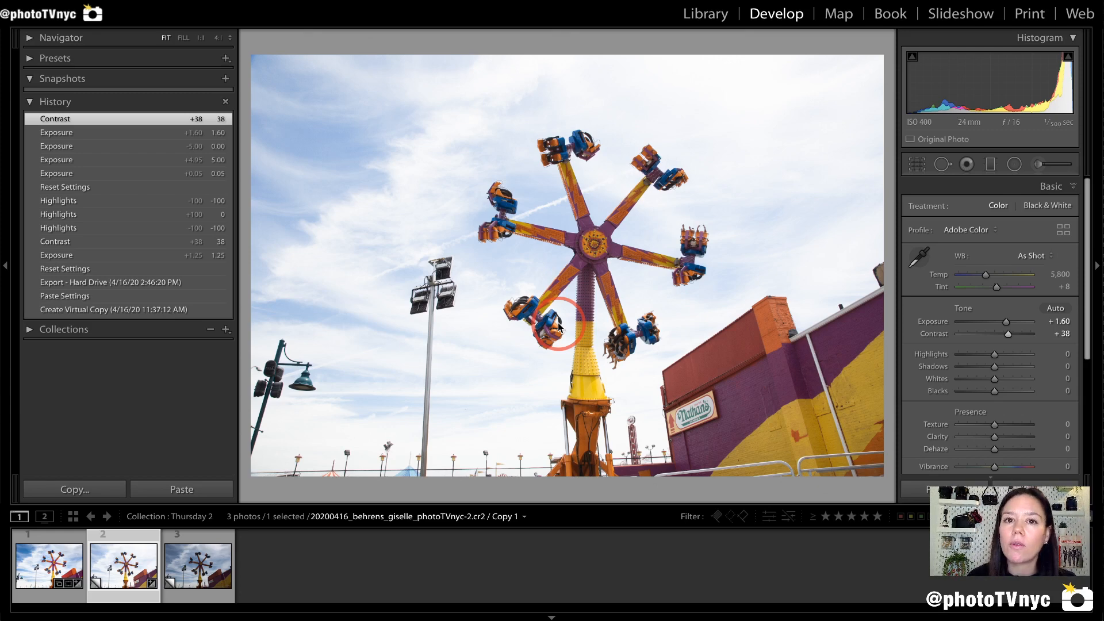
pyautogui.moveTo(530, 233)
pyautogui.mouseDown()
pyautogui.moveTo(567, 187)
pyautogui.moveTo(584, 221)
pyautogui.mouseUp()
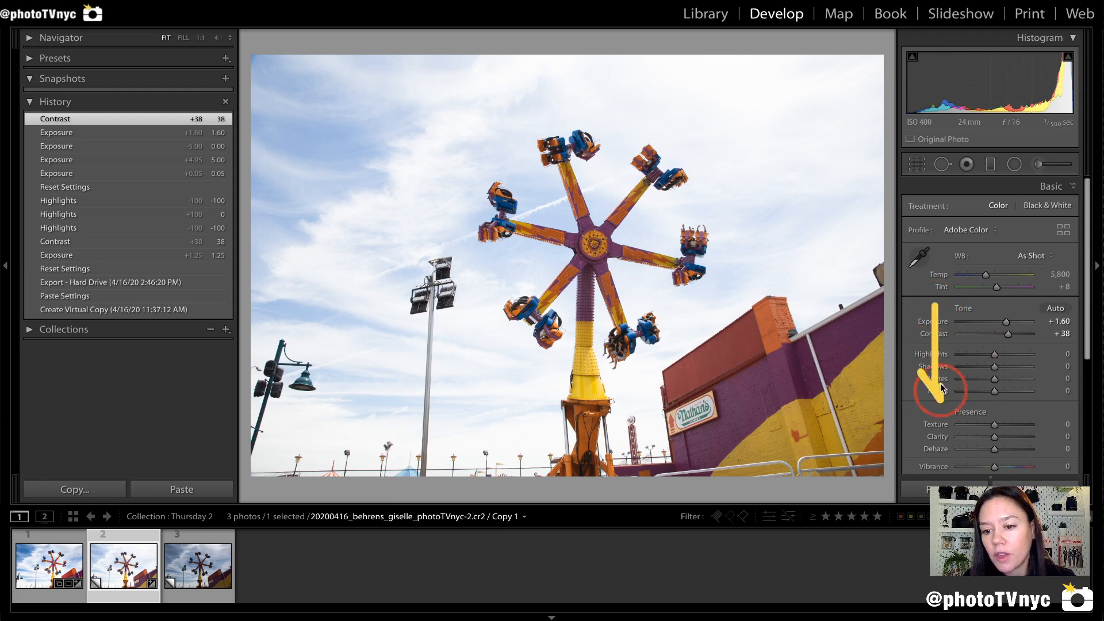
pyautogui.scroll(-2, 945, 373)
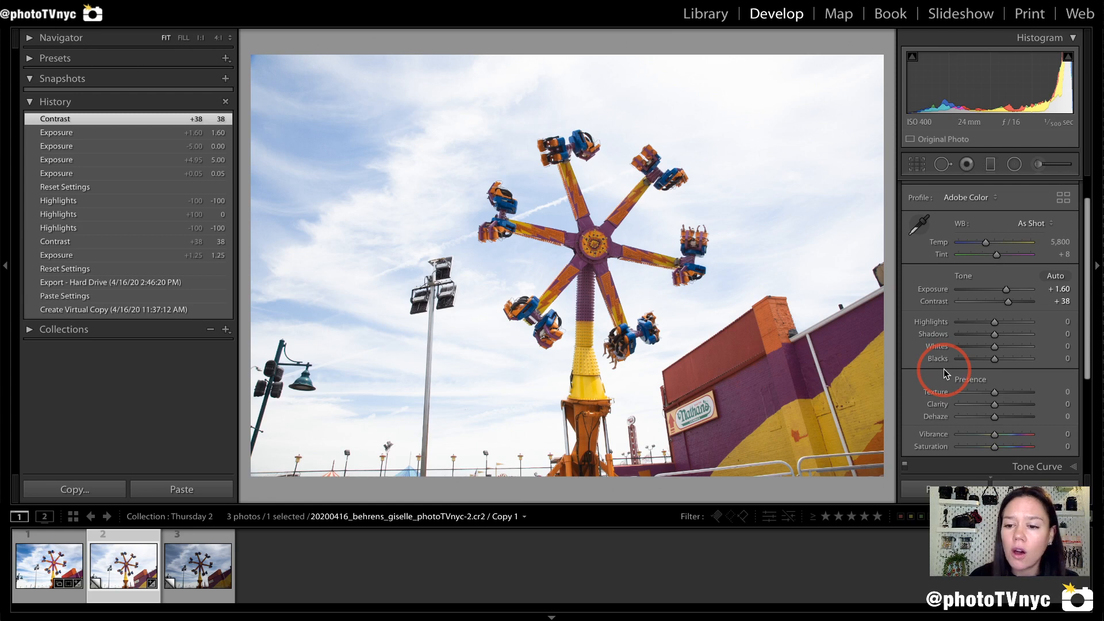
pyautogui.scroll(-1, 938, 357)
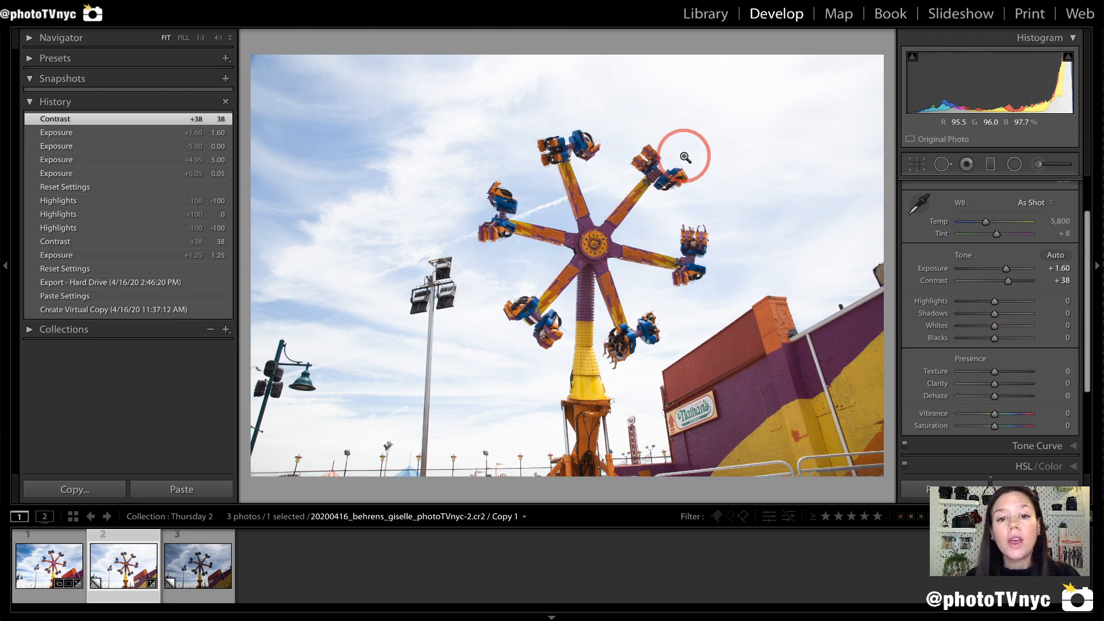
pyautogui.moveTo(392, 218)
pyautogui.mouseDown()
pyautogui.moveTo(545, 106)
pyautogui.moveTo(702, 166)
pyautogui.moveTo(709, 196)
pyautogui.mouseUp()
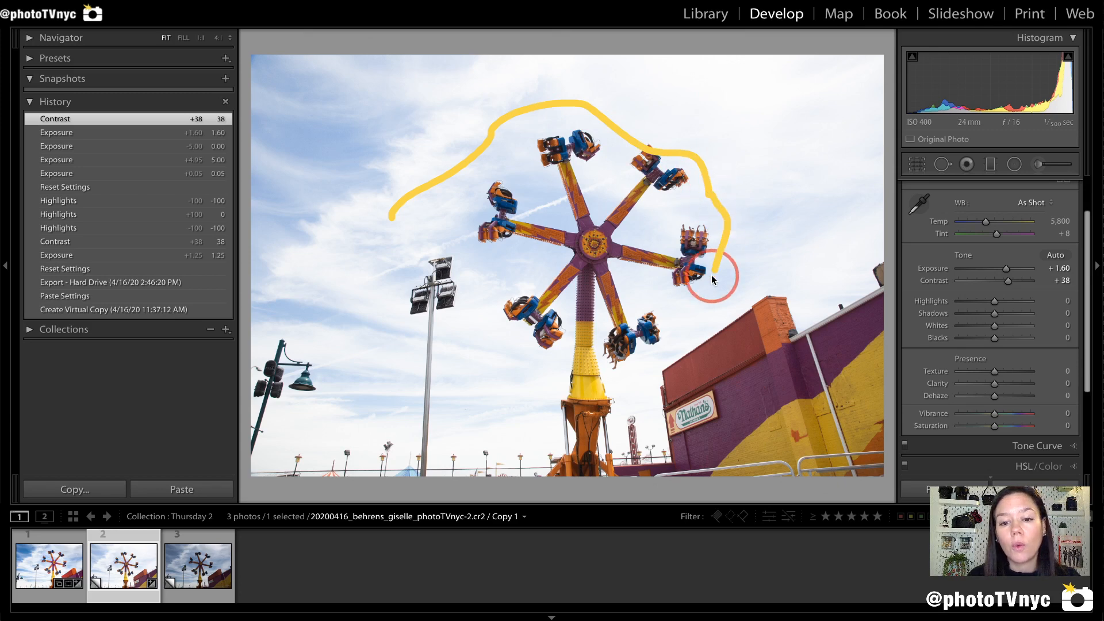
pyautogui.moveTo(586, 212)
pyautogui.mouseDown()
pyautogui.moveTo(621, 350)
pyautogui.moveTo(579, 243)
pyautogui.moveTo(558, 291)
pyautogui.moveTo(622, 211)
pyautogui.moveTo(505, 340)
pyautogui.mouseUp()
pyautogui.moveTo(594, 156)
pyautogui.mouseDown()
pyautogui.moveTo(662, 139)
pyautogui.moveTo(707, 205)
pyautogui.moveTo(717, 267)
pyautogui.moveTo(789, 279)
pyautogui.moveTo(830, 232)
pyautogui.mouseUp()
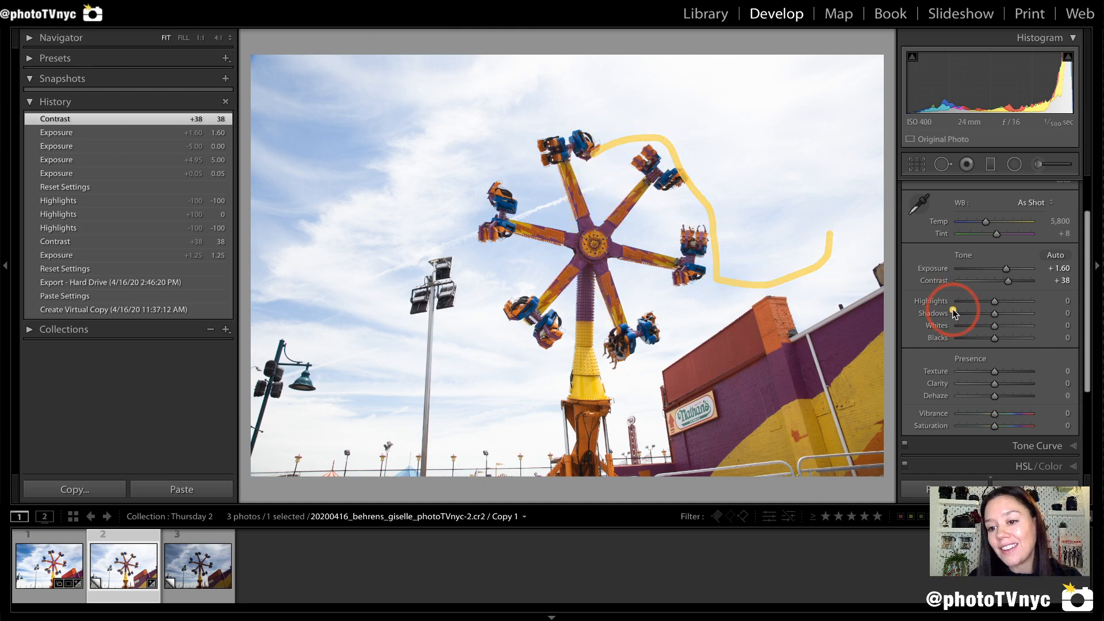
pyautogui.moveTo(682, 107)
pyautogui.mouseDown()
pyautogui.moveTo(719, 133)
pyautogui.moveTo(808, 143)
pyautogui.moveTo(804, 187)
pyautogui.mouseUp()
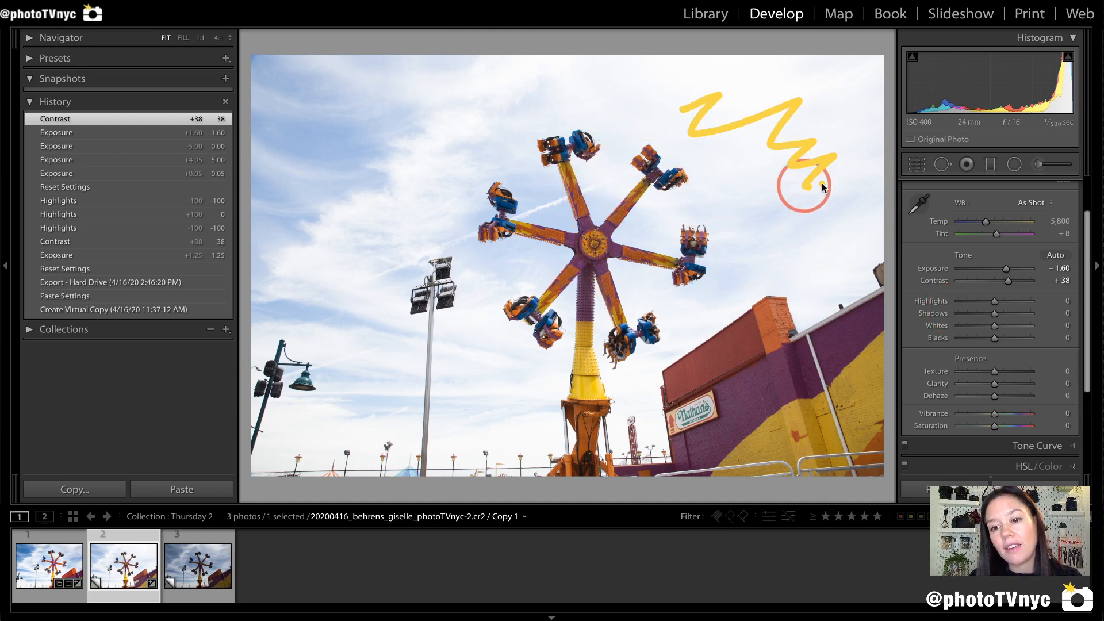
pyautogui.moveTo(643, 84)
pyautogui.mouseDown()
pyautogui.moveTo(764, 87)
pyautogui.moveTo(849, 148)
pyautogui.moveTo(849, 172)
pyautogui.mouseUp()
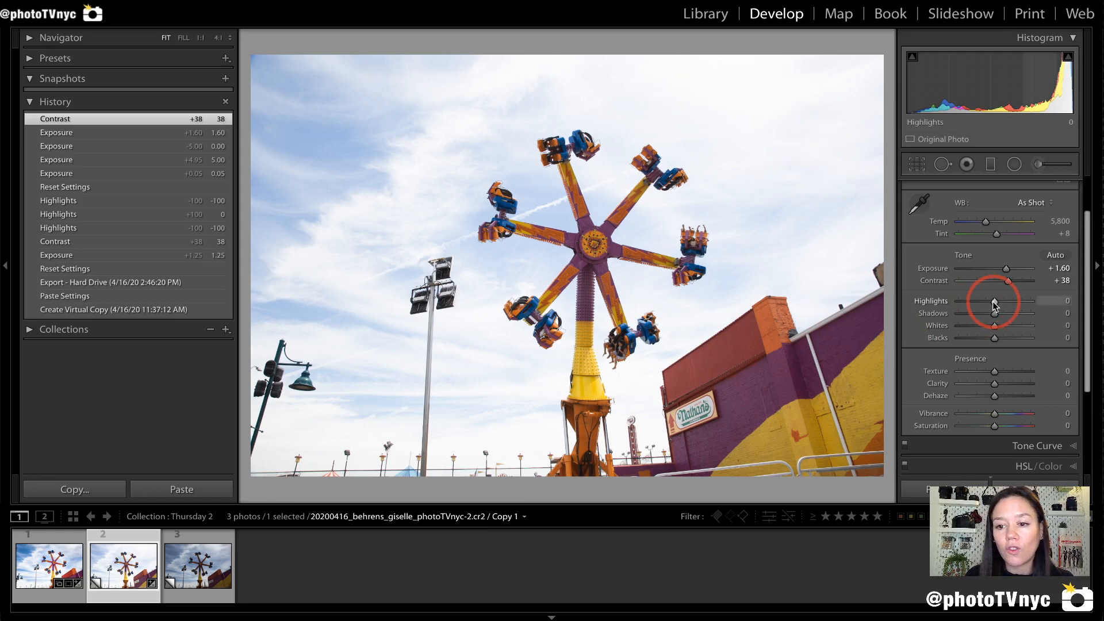
# Lower the highlights of the ride photo to −100 and inspect the clouds up close
pyautogui.moveTo(992, 301); pyautogui.dragTo(946, 305)
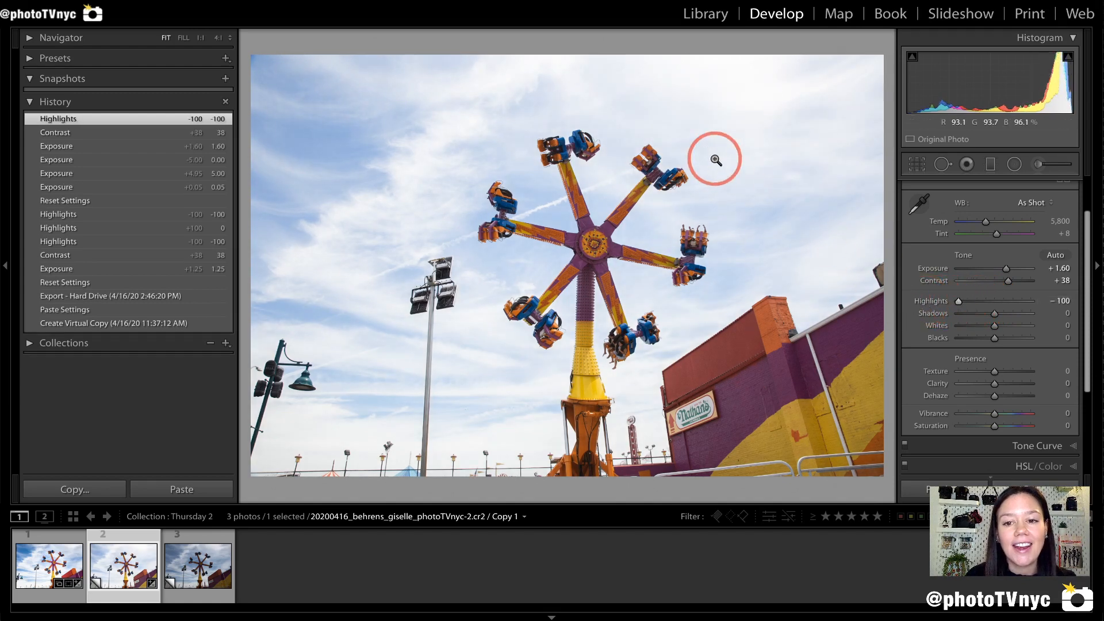
pyautogui.moveTo(623, 138)
pyautogui.mouseDown()
pyautogui.moveTo(743, 187)
pyautogui.moveTo(807, 241)
pyautogui.moveTo(855, 221)
pyautogui.moveTo(852, 163)
pyautogui.moveTo(817, 78)
pyautogui.moveTo(694, 59)
pyautogui.moveTo(615, 89)
pyautogui.moveTo(613, 113)
pyautogui.mouseUp()
pyautogui.moveTo(334, 323)
pyautogui.mouseDown()
pyautogui.moveTo(445, 220)
pyautogui.moveTo(535, 91)
pyautogui.moveTo(458, 77)
pyautogui.moveTo(307, 95)
pyautogui.moveTo(256, 161)
pyautogui.moveTo(258, 286)
pyautogui.moveTo(293, 357)
pyautogui.mouseUp()
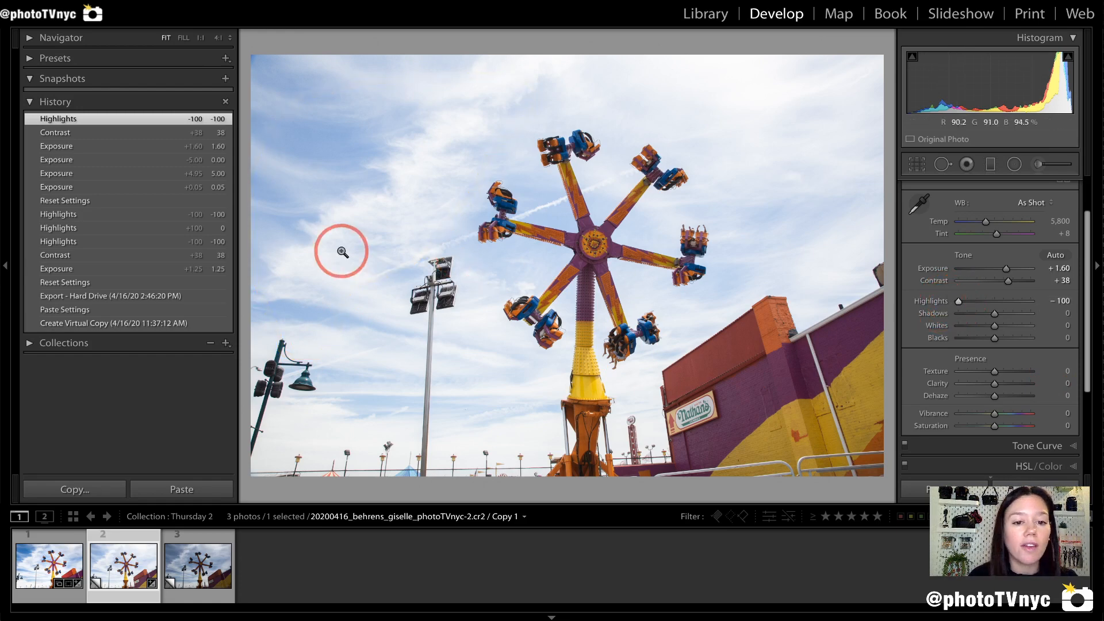
pyautogui.click(368, 225)
pyautogui.moveTo(490, 351); pyautogui.dragTo(378, 172)
pyautogui.moveTo(400, 335); pyautogui.dragTo(778, 209)
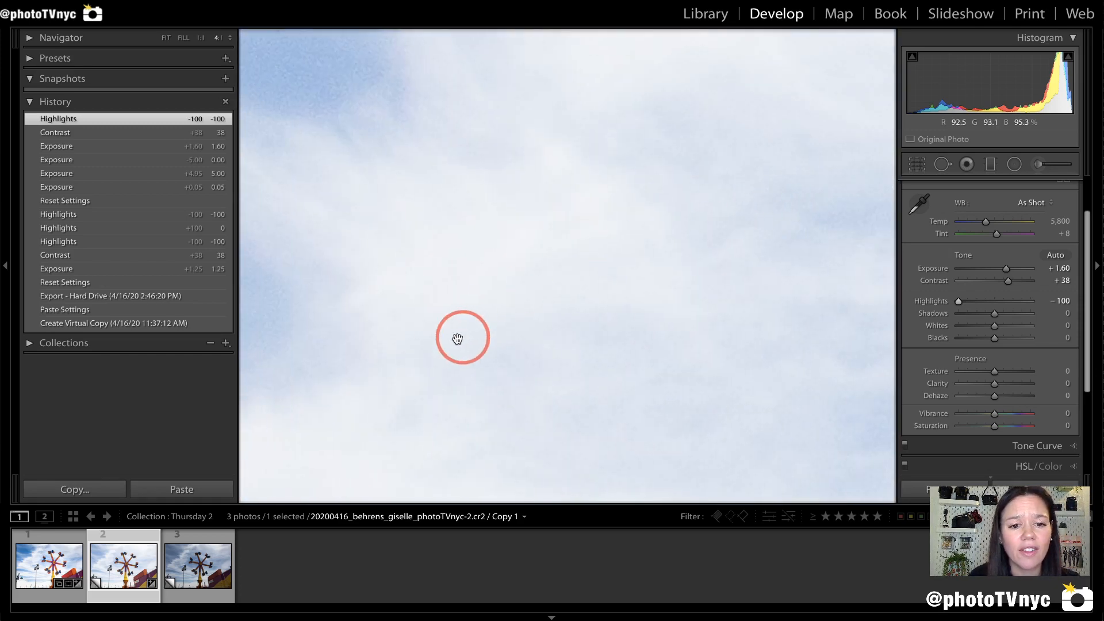
pyautogui.moveTo(468, 330); pyautogui.dragTo(606, 92)
pyautogui.click(510, 284)
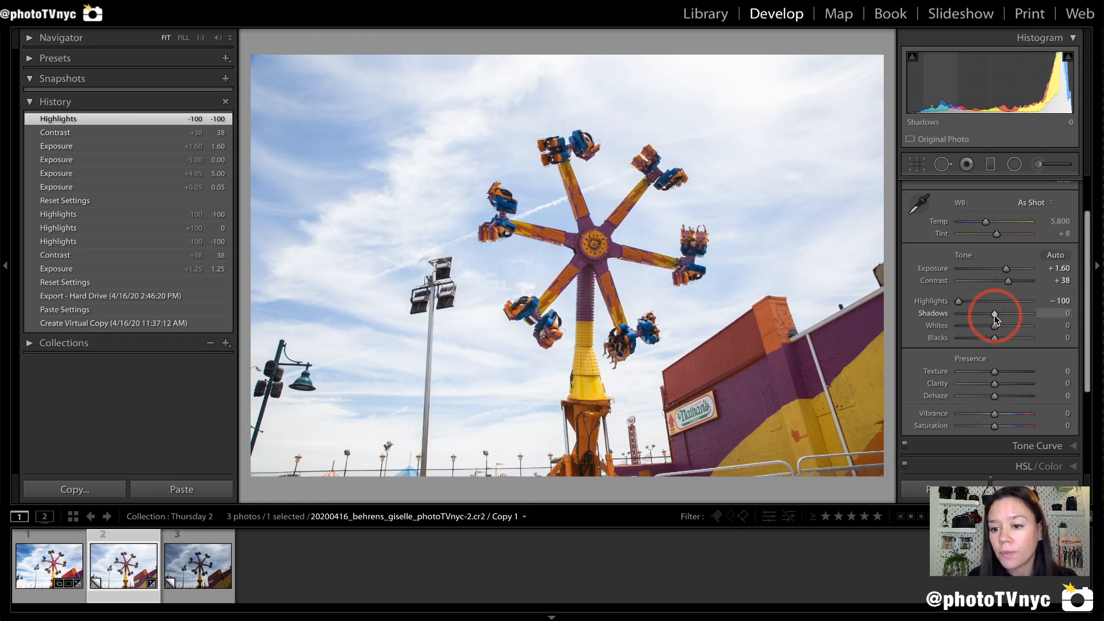
# Try shadows at −100 on the ride photo, and reset the shadows to their default
pyautogui.scroll(-2, 955, 324)
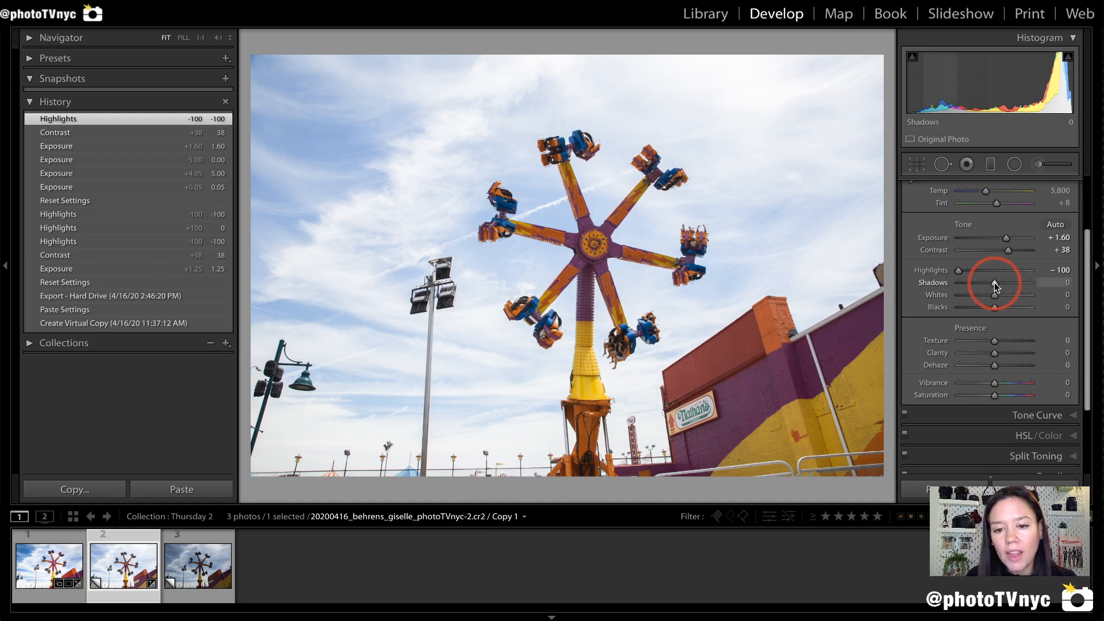
pyautogui.moveTo(994, 282); pyautogui.dragTo(935, 296)
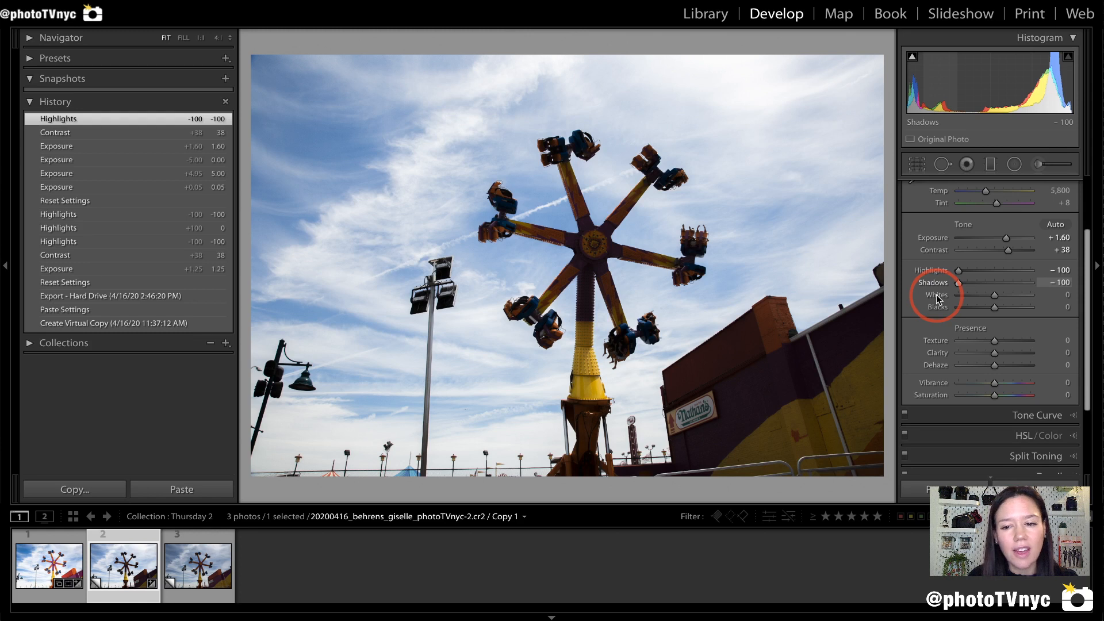
pyautogui.moveTo(937, 299); pyautogui.dragTo(937, 298)
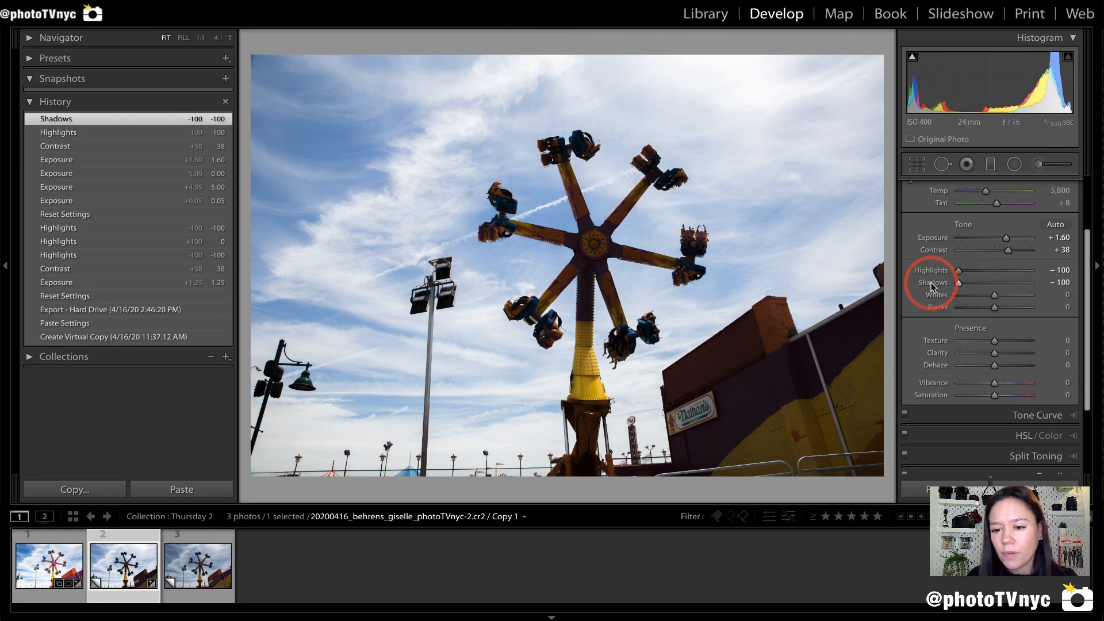
pyautogui.doubleClick(933, 284)
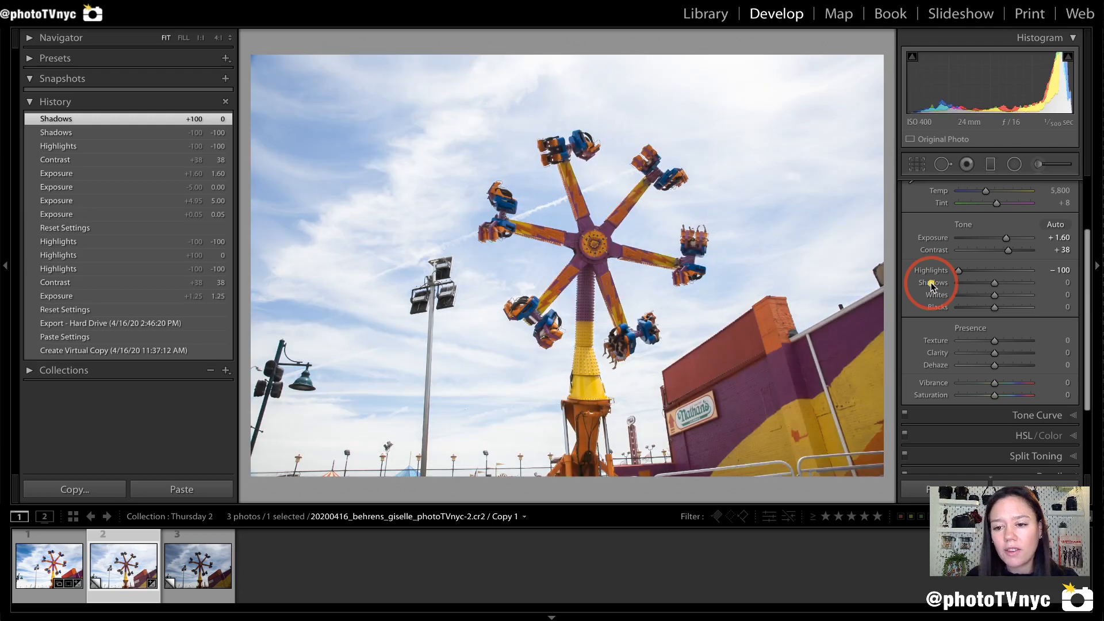
# Try shadows at +78 to brighten the dark areas, and reset the shadows to their default
pyautogui.click(994, 284)
pyautogui.moveTo(996, 284); pyautogui.dragTo(1023, 283)
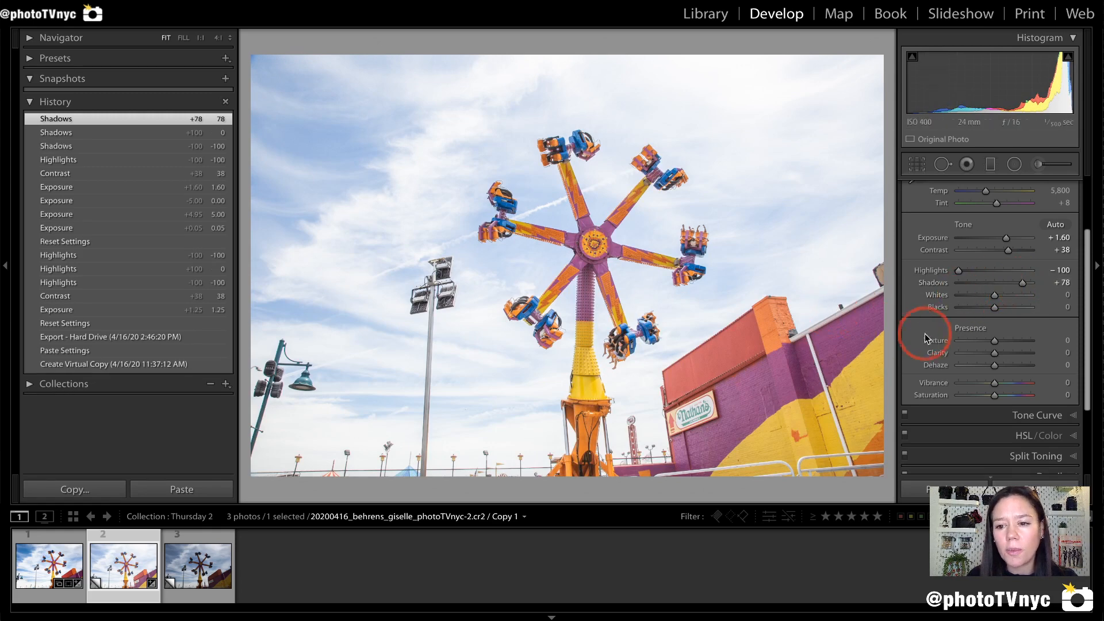
pyautogui.doubleClick(938, 285)
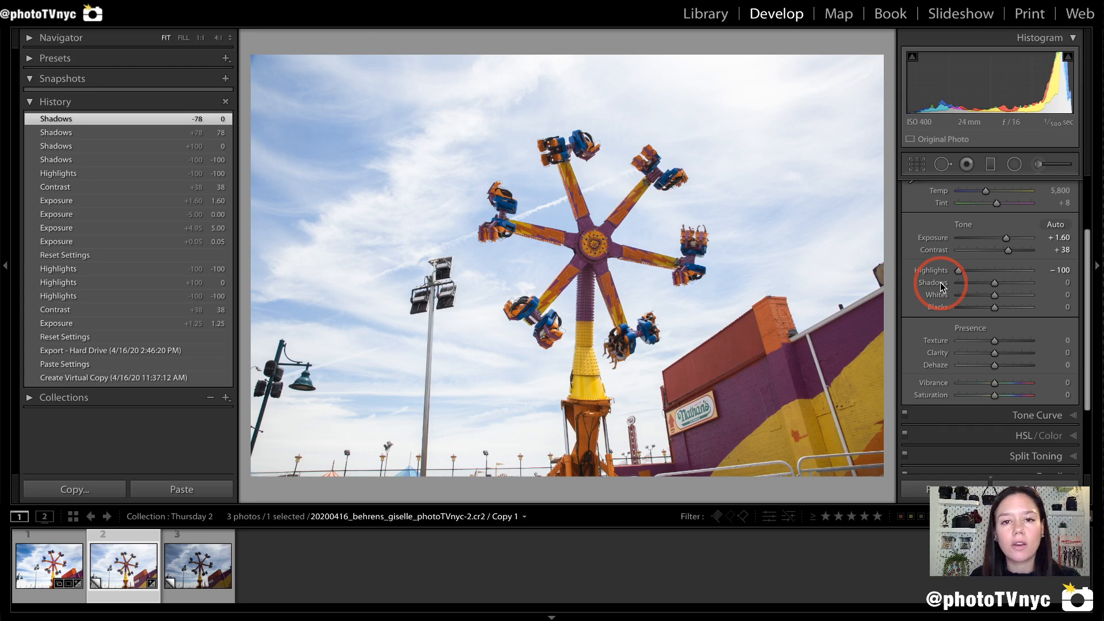
# Try dehaze at +23 and at +100 on the ride photo, and reset the dehaze amount
pyautogui.scroll(-1, 940, 282)
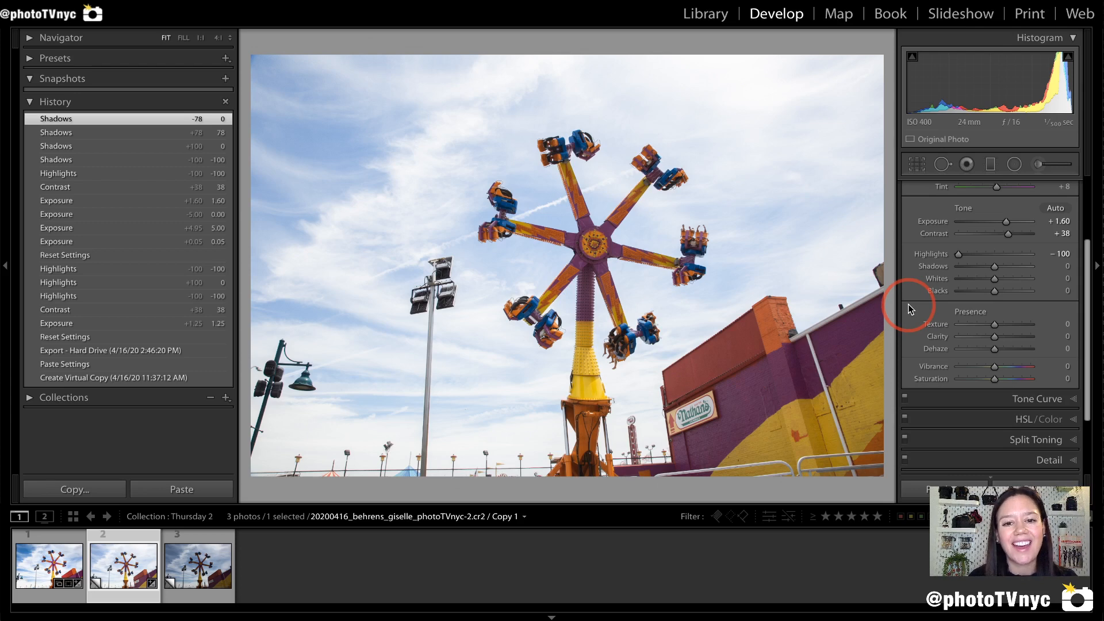
pyautogui.moveTo(909, 305)
pyautogui.mouseDown()
pyautogui.moveTo(906, 368)
pyautogui.moveTo(1052, 359)
pyautogui.mouseUp()
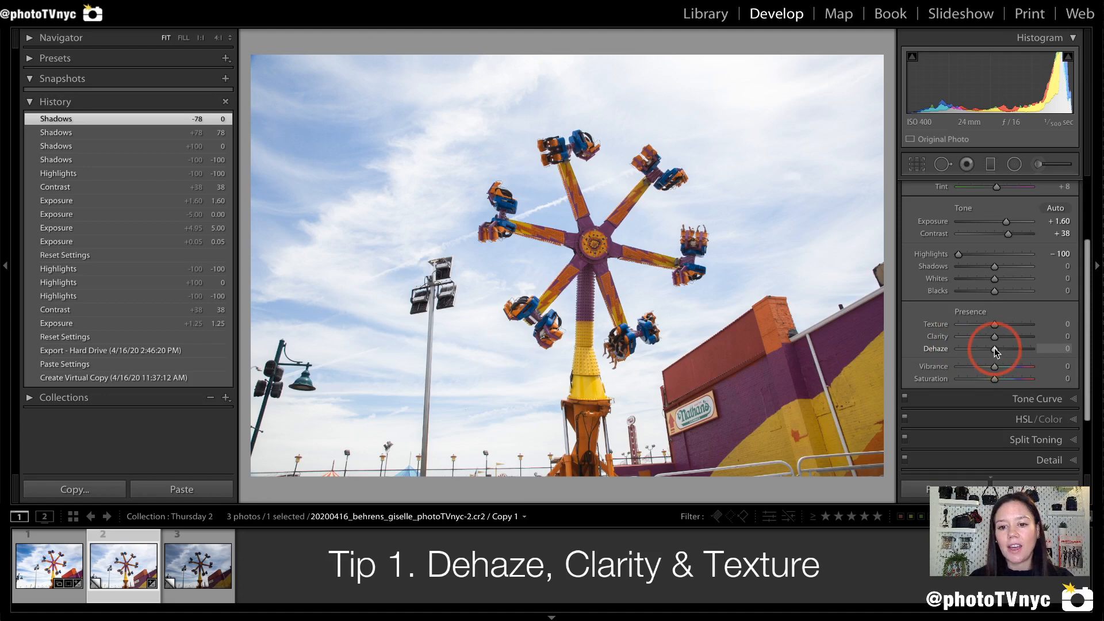
pyautogui.moveTo(994, 348); pyautogui.dragTo(1003, 349)
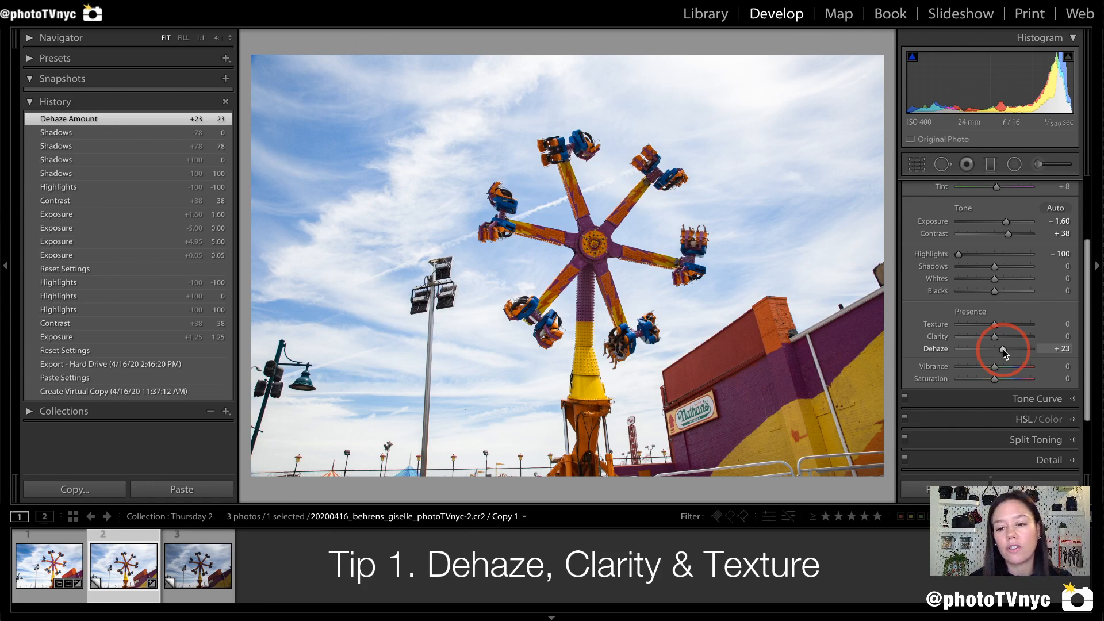
pyautogui.moveTo(1003, 350); pyautogui.dragTo(1031, 349)
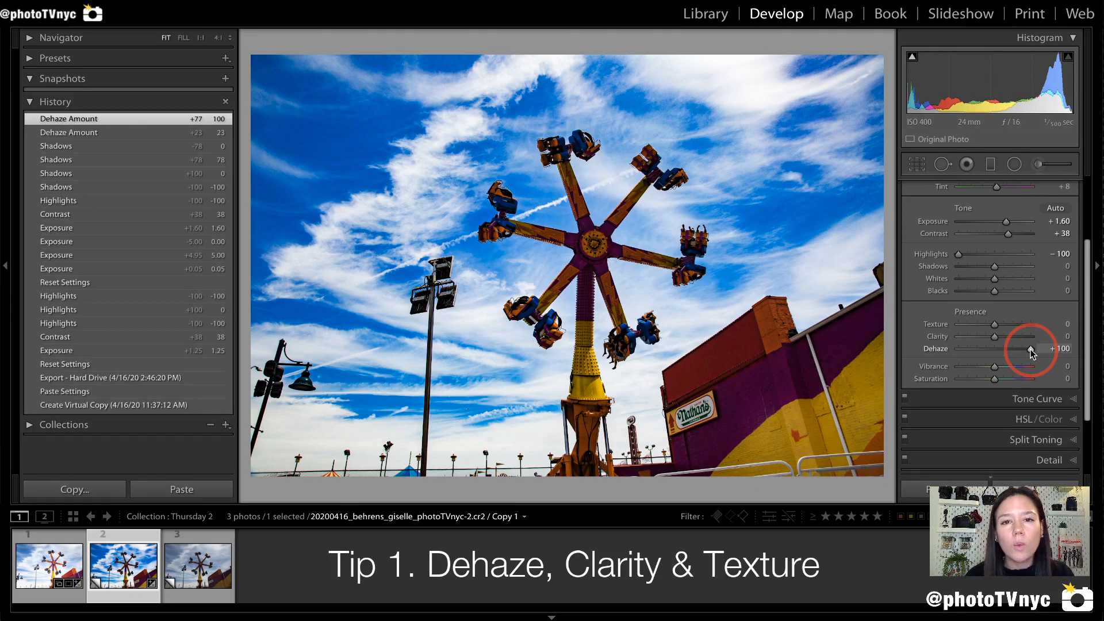
pyautogui.doubleClick(928, 347)
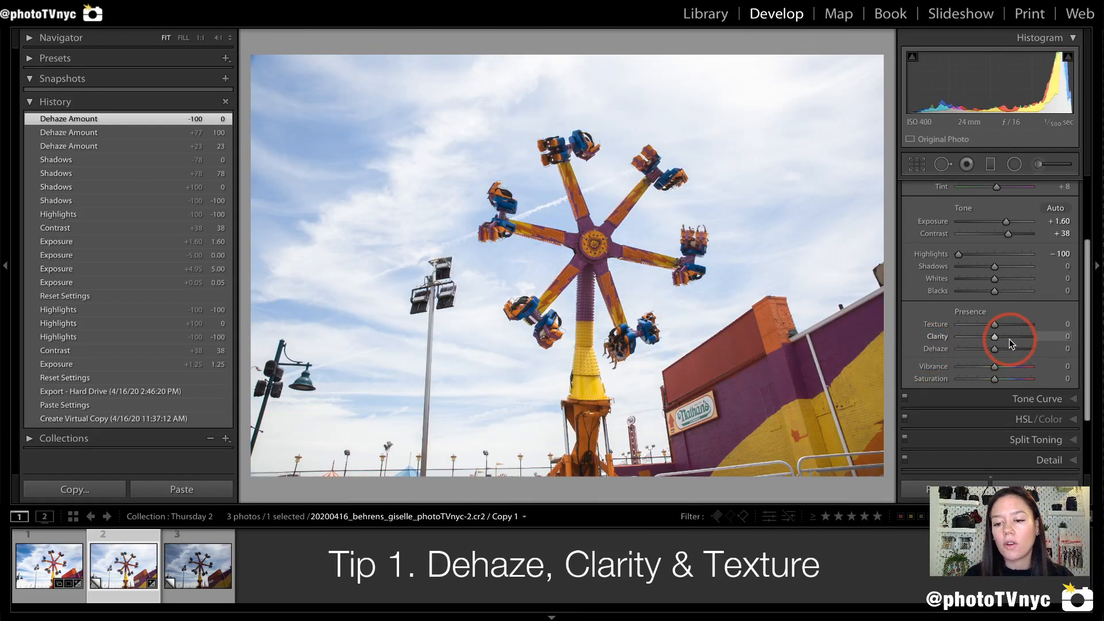
# Set the dehaze of the ride photo to +40 and compare its effect on the sky
pyautogui.moveTo(995, 349); pyautogui.dragTo(1010, 352)
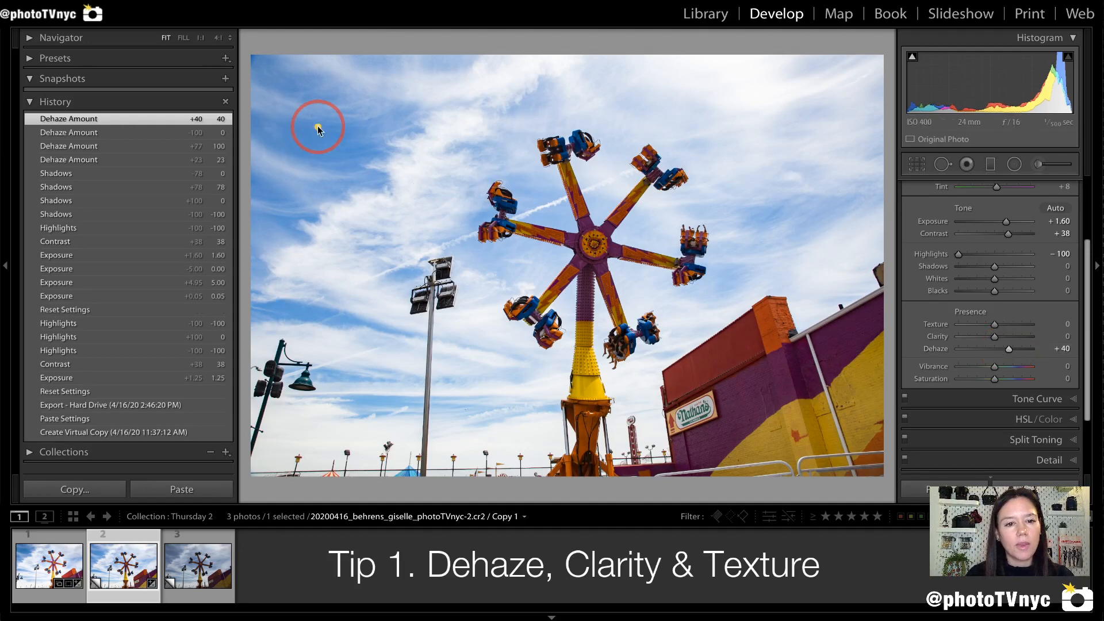
pyautogui.moveTo(316, 106)
pyautogui.mouseDown()
pyautogui.moveTo(366, 117)
pyautogui.moveTo(319, 95)
pyautogui.mouseUp()
pyautogui.moveTo(765, 214)
pyautogui.mouseDown()
pyautogui.moveTo(736, 241)
pyautogui.moveTo(828, 229)
pyautogui.moveTo(819, 188)
pyautogui.moveTo(740, 217)
pyautogui.mouseUp()
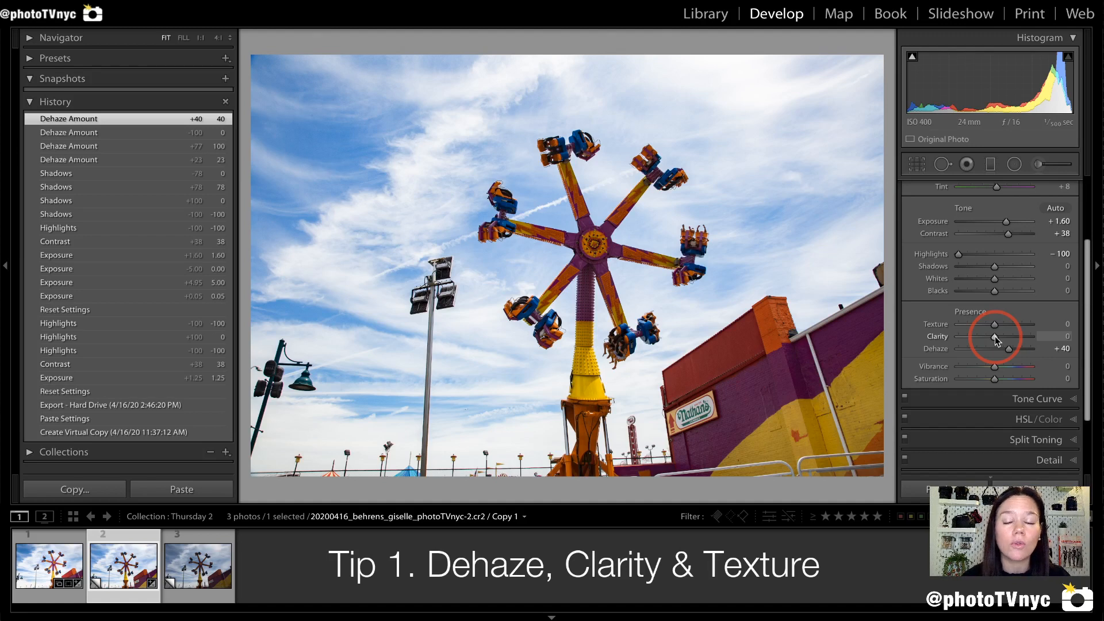
# Try clarity at +9 and at +100 on the dehazed photo, and reset the clarity
pyautogui.moveTo(996, 340); pyautogui.dragTo(998, 338)
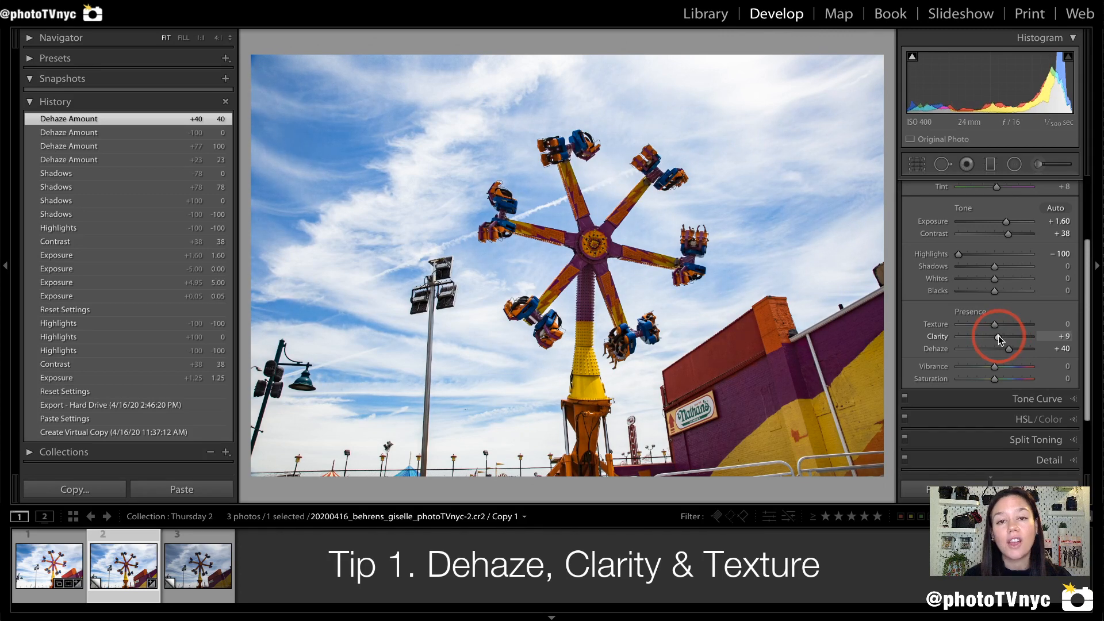
pyautogui.moveTo(997, 339); pyautogui.dragTo(1038, 337)
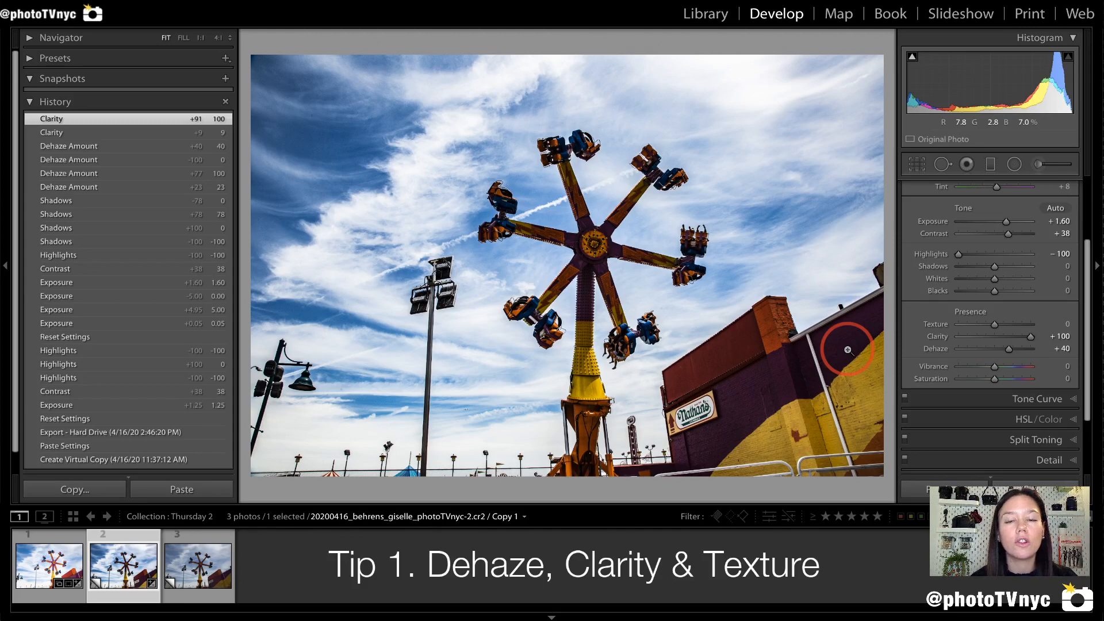
pyautogui.doubleClick(941, 338)
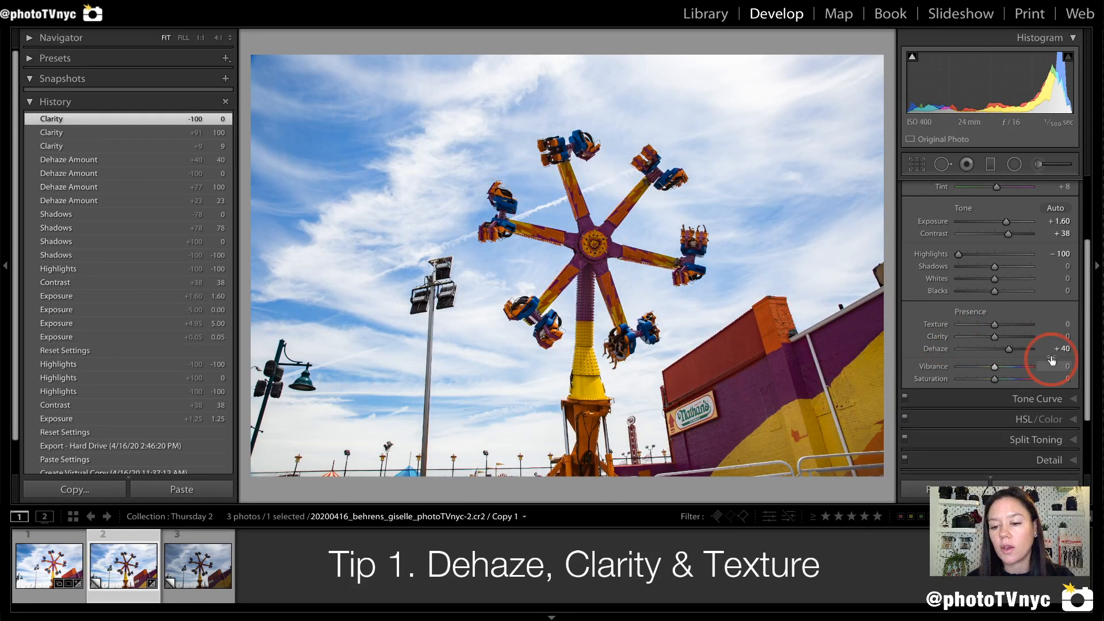
# Set the clarity to +16 while checking the ride's arms and seats at 1:1, and return to the full photo
pyautogui.click(570, 246)
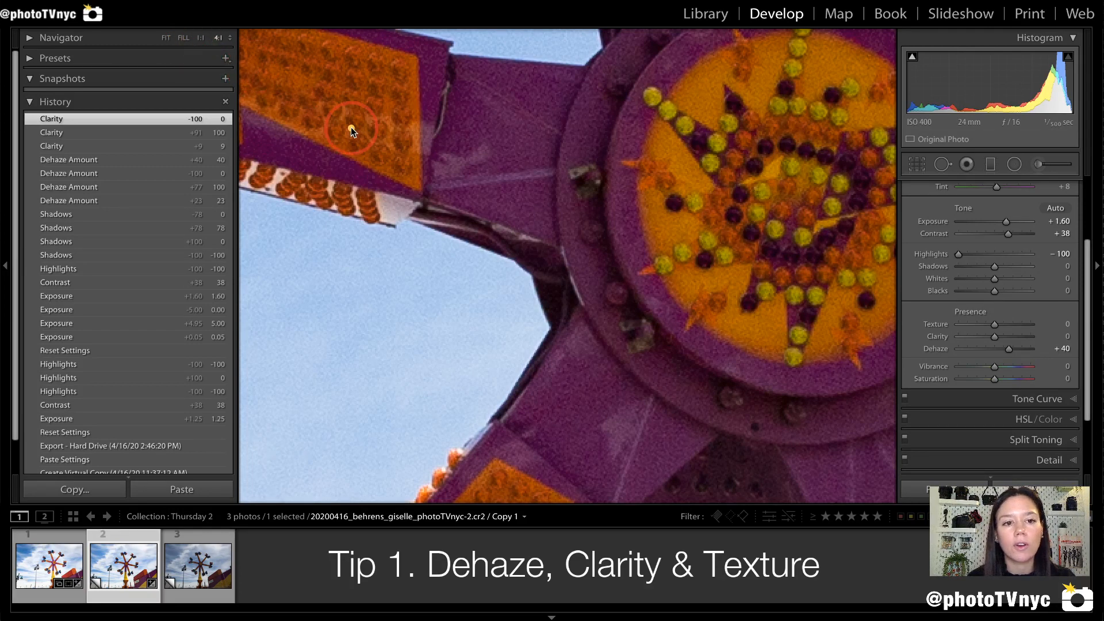
pyautogui.click(200, 38)
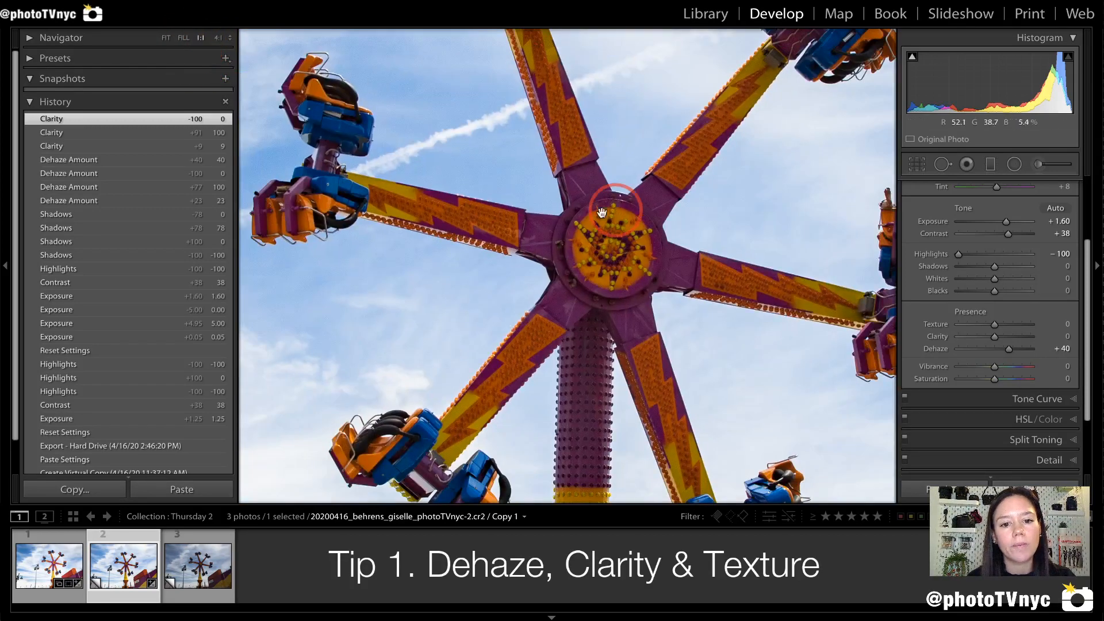
pyautogui.moveTo(407, 258); pyautogui.dragTo(688, 322)
pyautogui.click(996, 339)
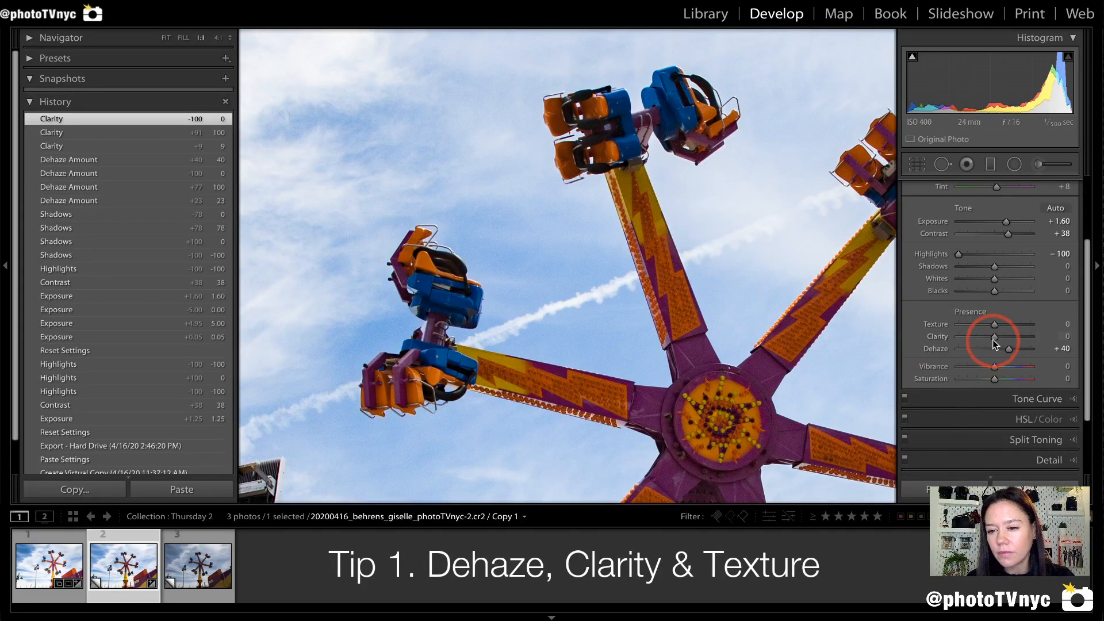
pyautogui.moveTo(996, 340); pyautogui.dragTo(1001, 342)
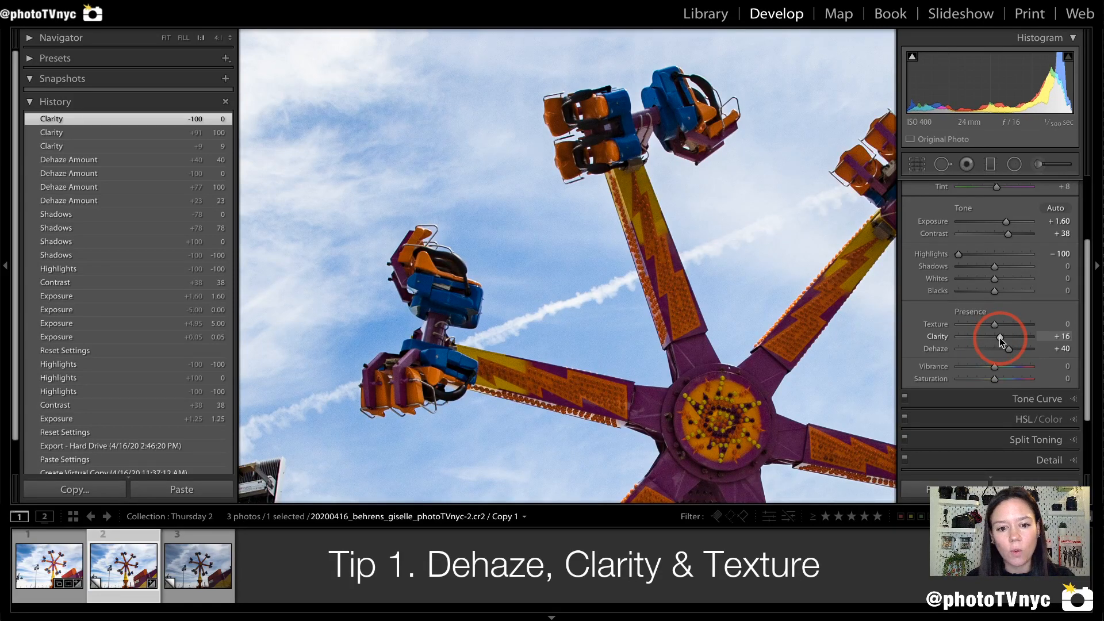
pyautogui.moveTo(1001, 342); pyautogui.dragTo(1001, 342)
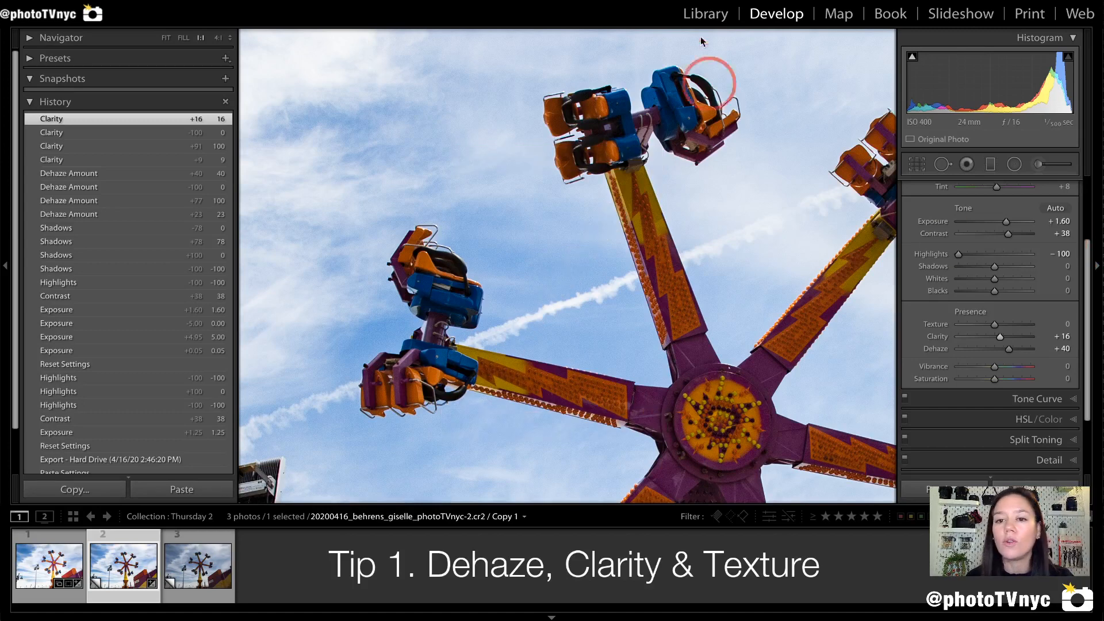
pyautogui.press('z')
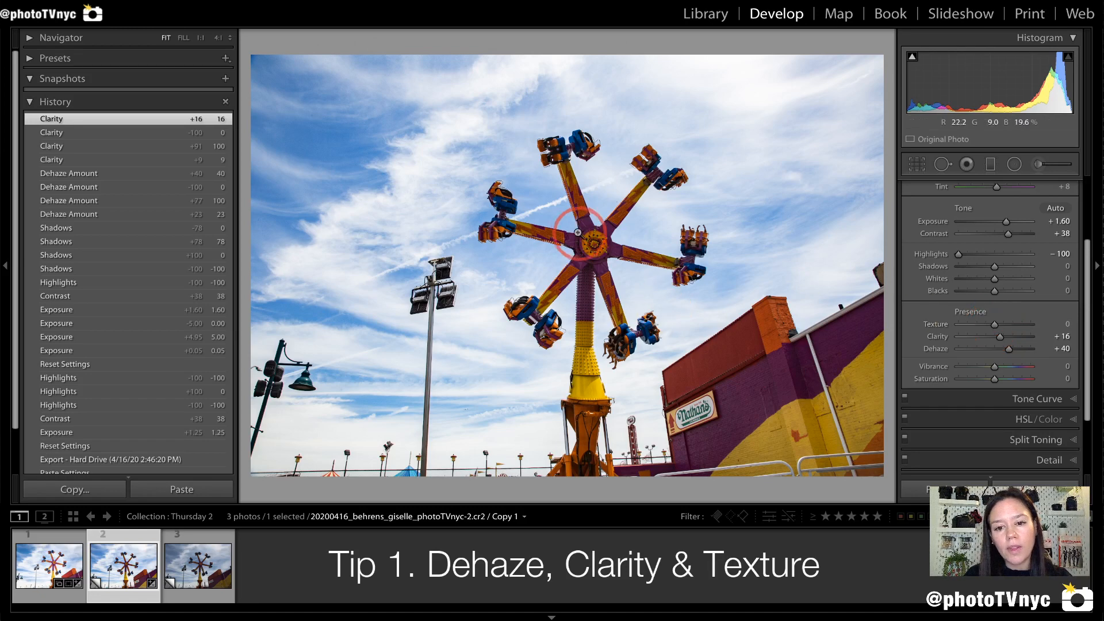
# Try a texture of +55 and examine the ride's hub, pole and arm lights at 1:1
pyautogui.click(478, 219)
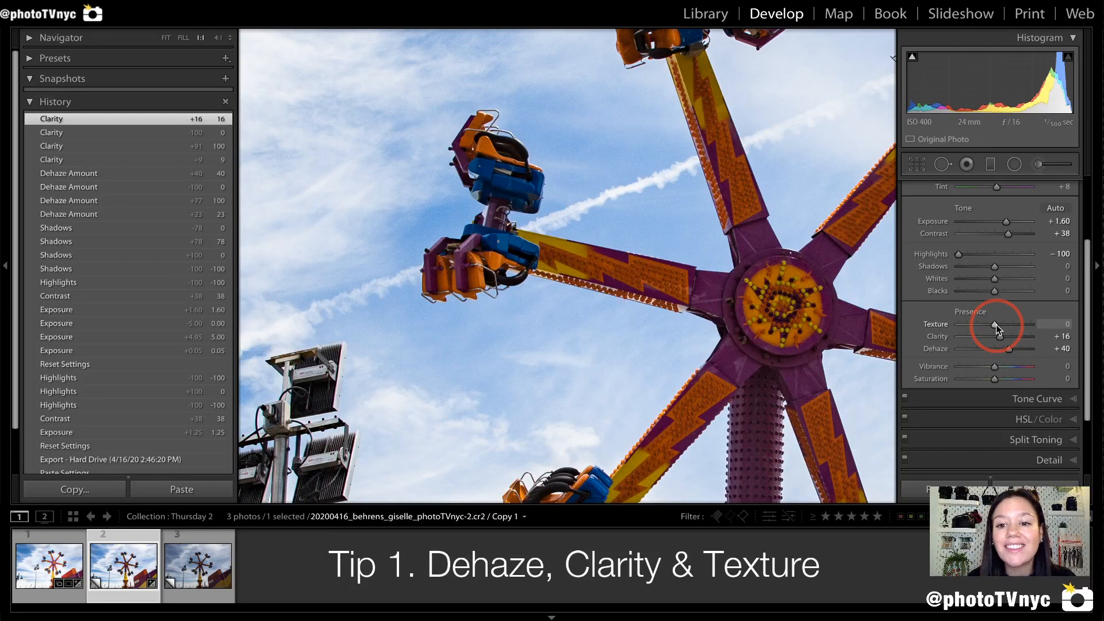
pyautogui.moveTo(732, 224)
pyautogui.mouseDown()
pyautogui.moveTo(703, 104)
pyautogui.moveTo(690, 99)
pyautogui.moveTo(694, 55)
pyautogui.moveTo(733, 151)
pyautogui.moveTo(749, 143)
pyautogui.moveTo(771, 217)
pyautogui.moveTo(726, 236)
pyautogui.mouseUp()
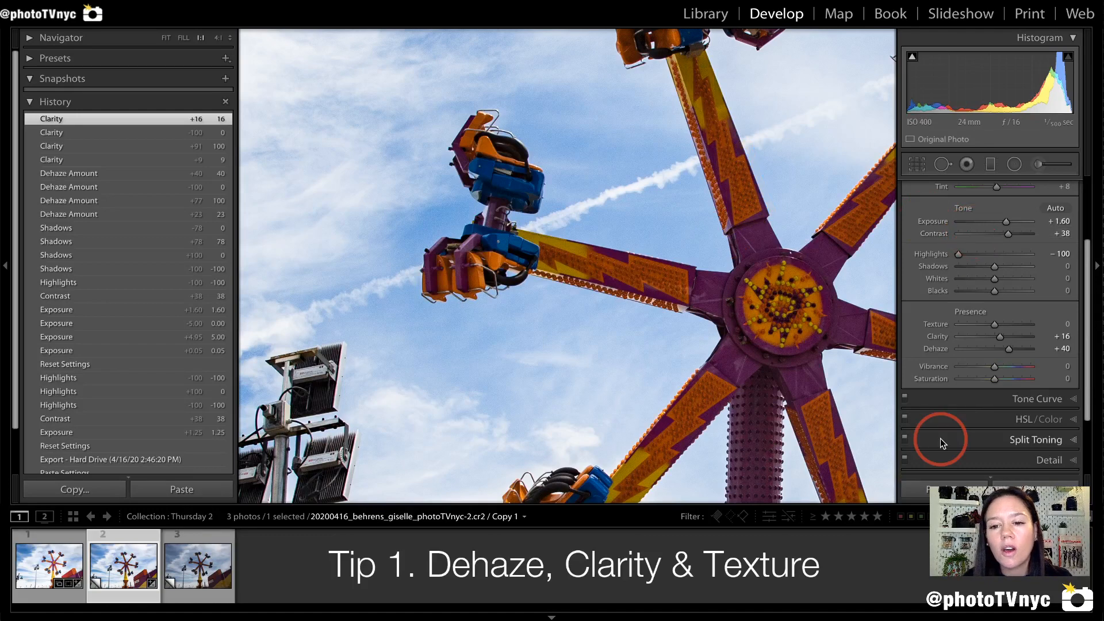
pyautogui.moveTo(786, 357)
pyautogui.mouseDown()
pyautogui.moveTo(820, 349)
pyautogui.moveTo(824, 308)
pyautogui.moveTo(786, 274)
pyautogui.moveTo(749, 295)
pyautogui.moveTo(760, 336)
pyautogui.moveTo(810, 340)
pyautogui.moveTo(801, 284)
pyautogui.moveTo(768, 339)
pyautogui.mouseUp()
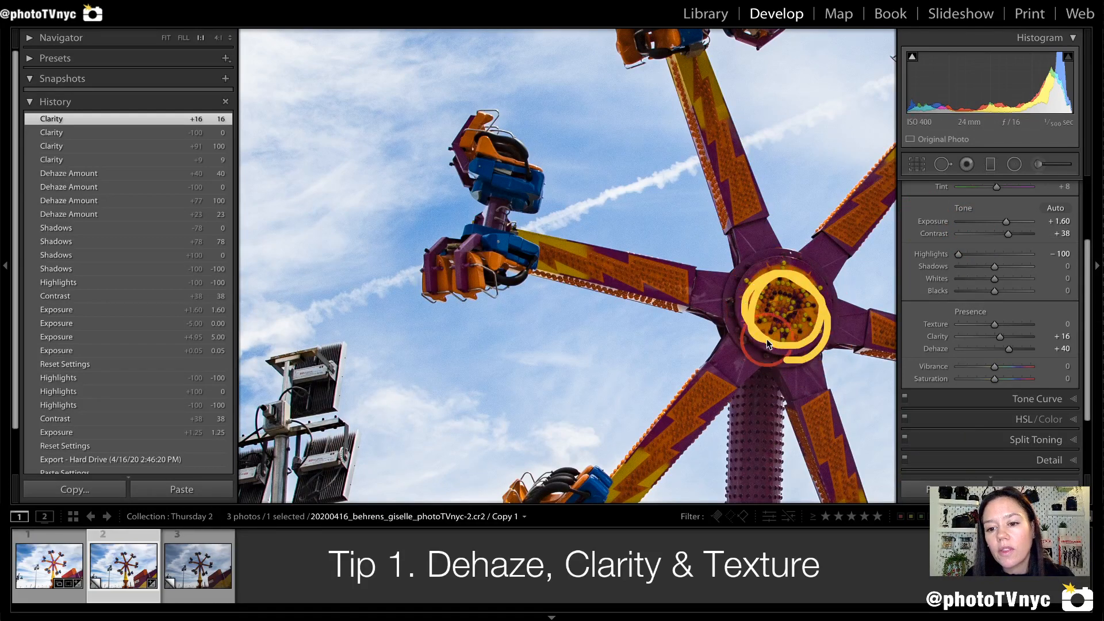
pyautogui.moveTo(994, 326); pyautogui.dragTo(1016, 325)
pyautogui.click(778, 467)
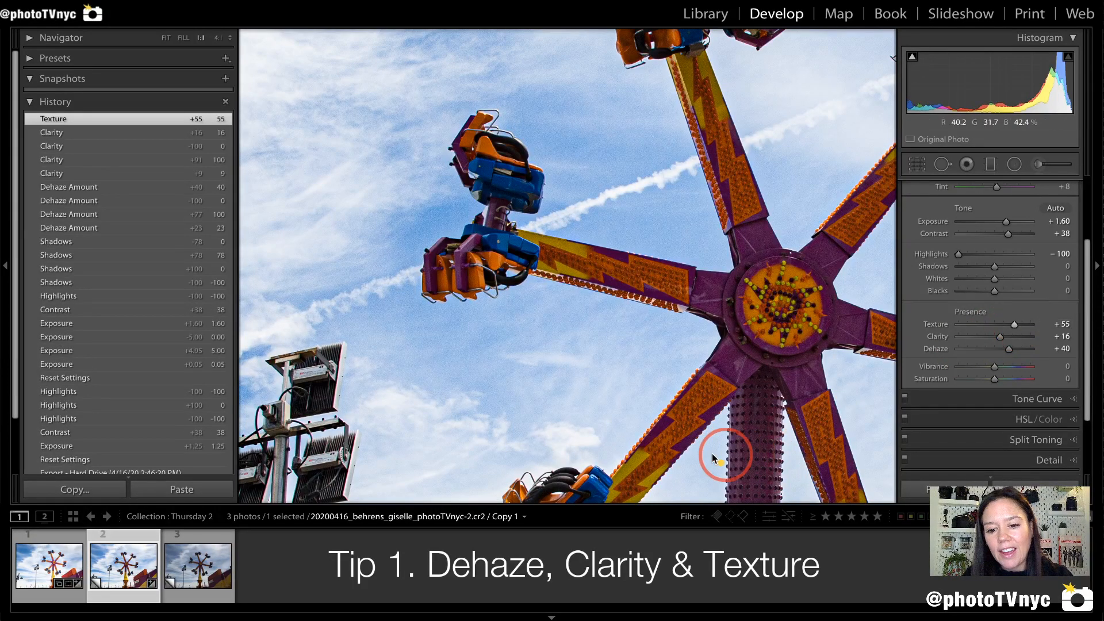
pyautogui.moveTo(723, 425)
pyautogui.mouseDown()
pyautogui.moveTo(735, 491)
pyautogui.moveTo(782, 467)
pyautogui.mouseUp()
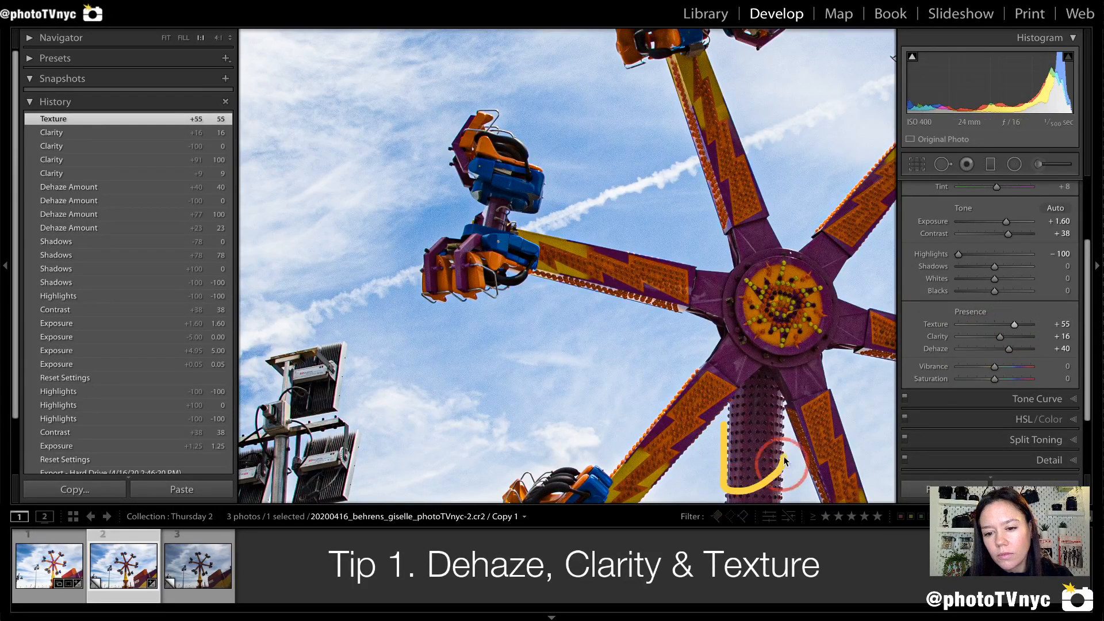
pyautogui.moveTo(767, 351)
pyautogui.mouseDown()
pyautogui.moveTo(825, 335)
pyautogui.moveTo(808, 281)
pyautogui.moveTo(736, 289)
pyautogui.mouseUp()
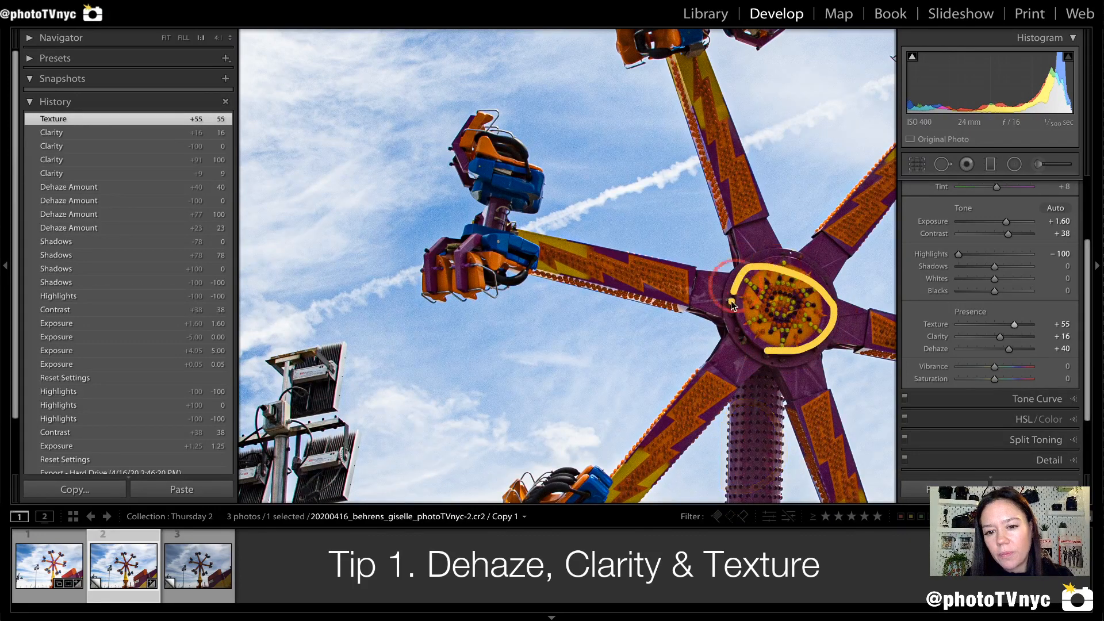
pyautogui.moveTo(536, 302)
pyautogui.mouseDown()
pyautogui.moveTo(541, 276)
pyautogui.moveTo(591, 275)
pyautogui.moveTo(693, 307)
pyautogui.moveTo(686, 320)
pyautogui.moveTo(537, 302)
pyautogui.mouseUp()
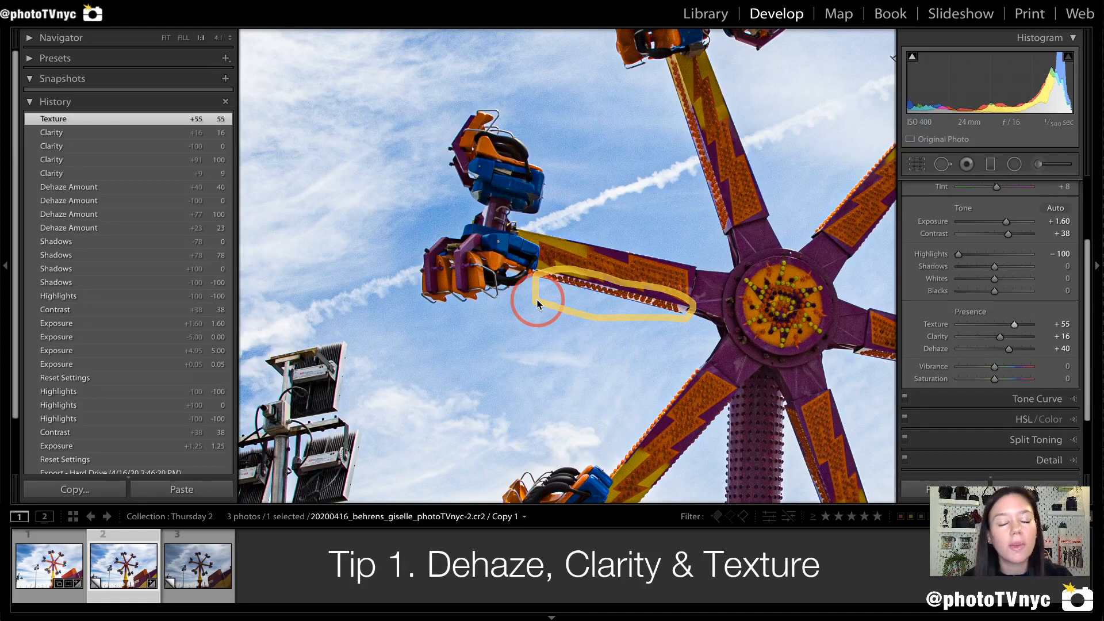
# Reset the texture and raise it to +47
pyautogui.doubleClick(938, 326)
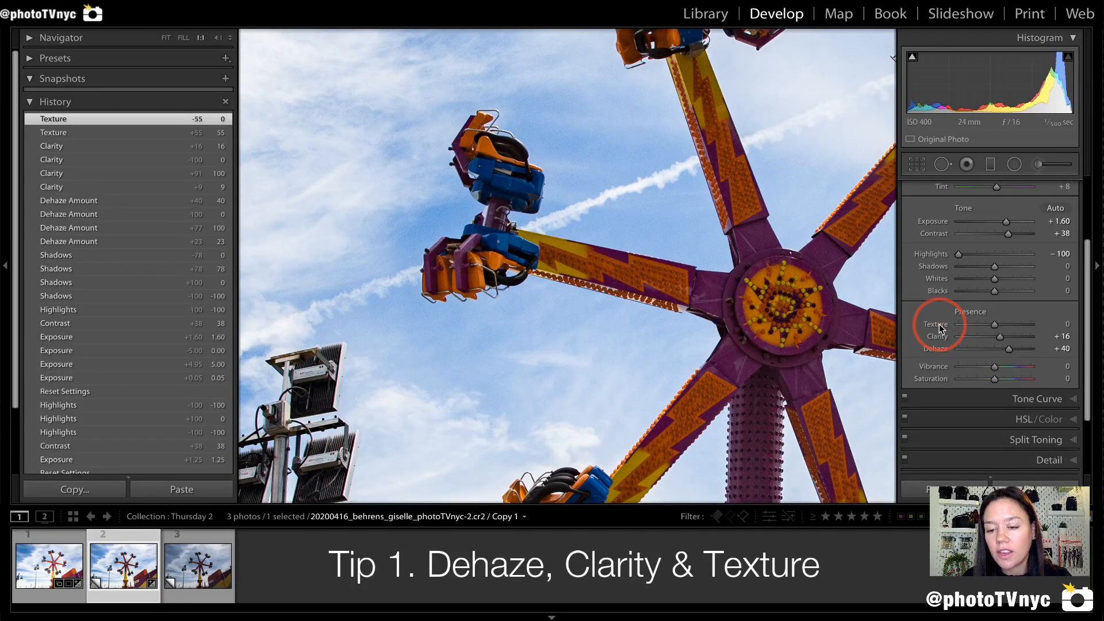
pyautogui.moveTo(995, 325); pyautogui.dragTo(1011, 323)
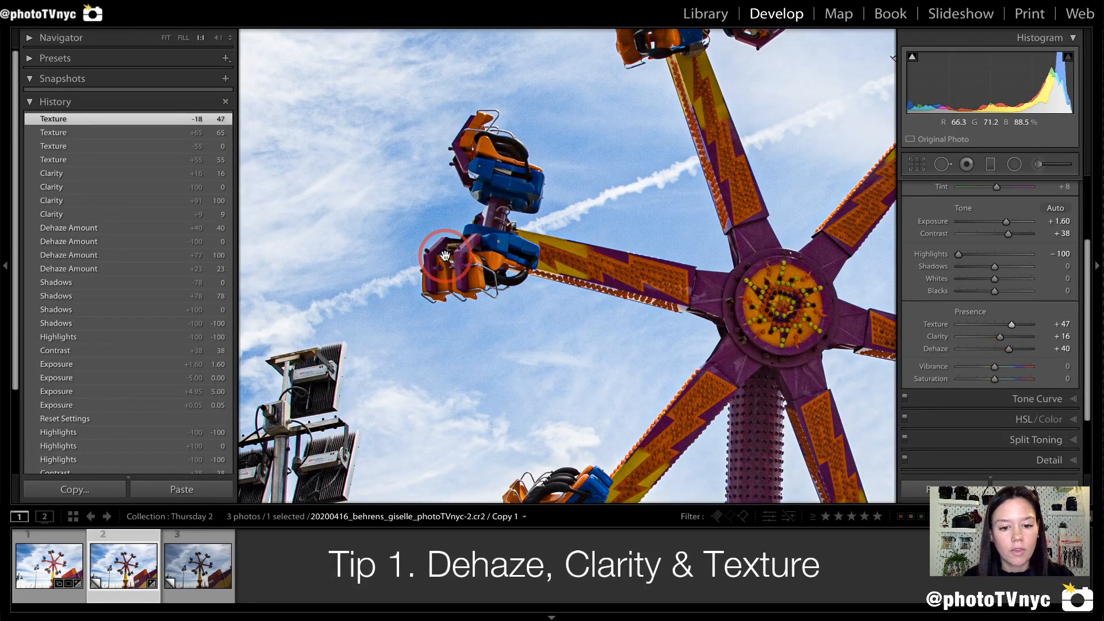
# Return to the full photo and raise the exposure to +2.30
pyautogui.click(468, 269)
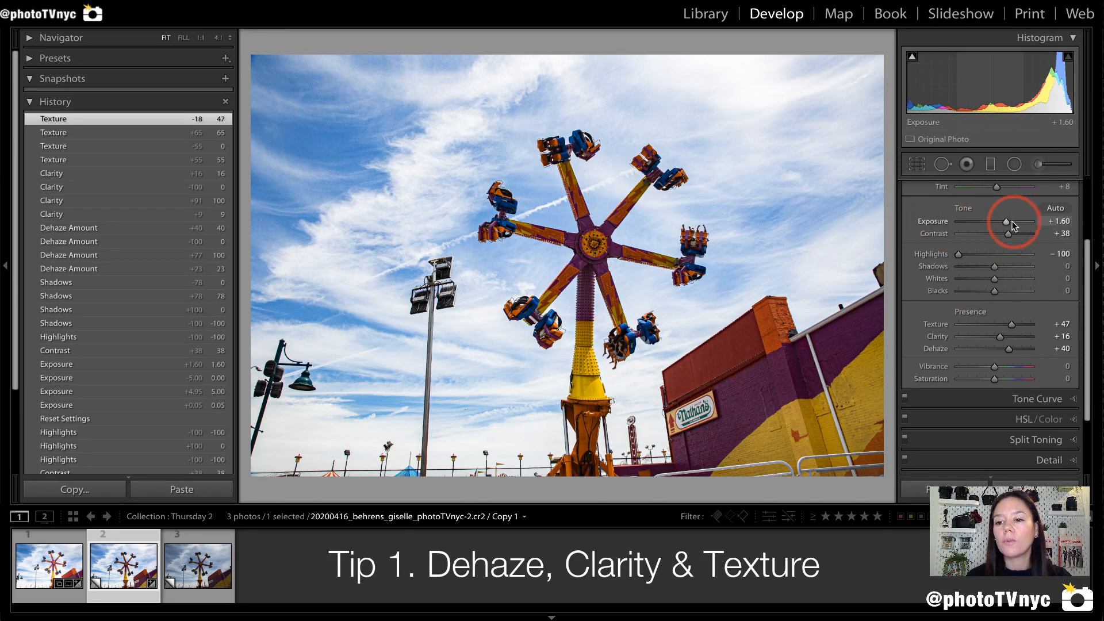
pyautogui.moveTo(1006, 221); pyautogui.dragTo(1013, 221)
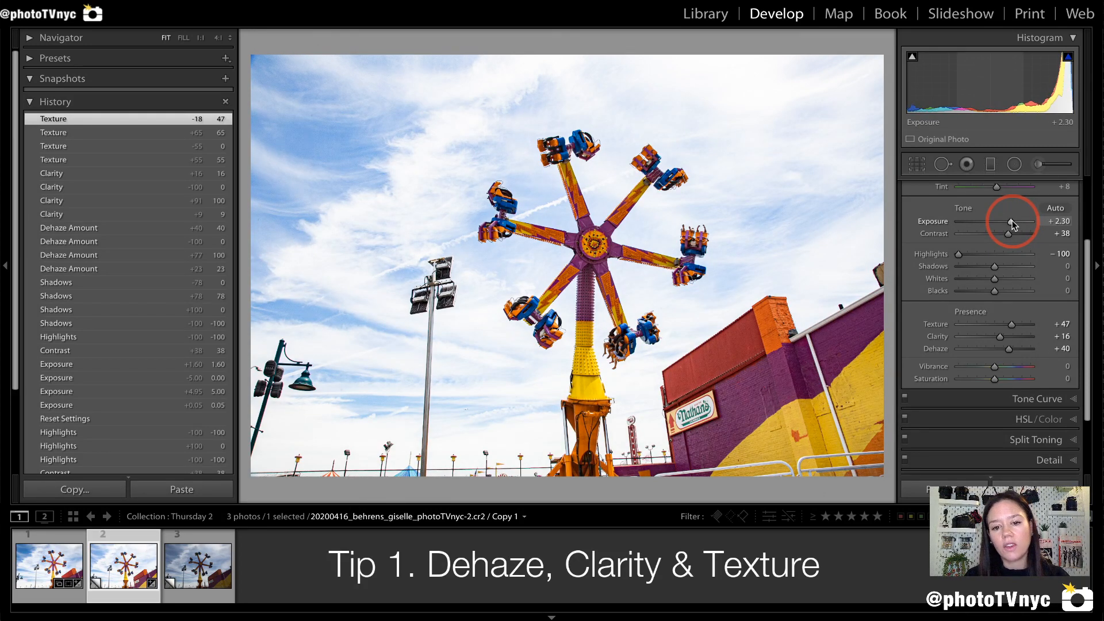
pyautogui.moveTo(1013, 224); pyautogui.dragTo(1012, 223)
pyautogui.click(939, 225)
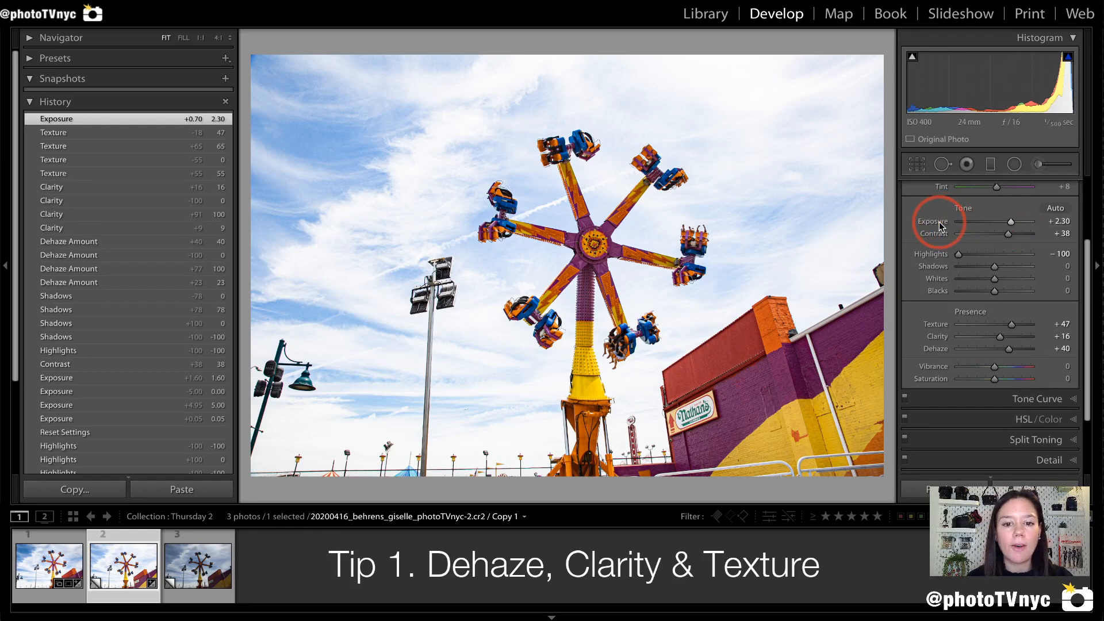
pyautogui.moveTo(501, 223)
pyautogui.mouseDown()
pyautogui.moveTo(591, 237)
pyautogui.moveTo(561, 161)
pyautogui.moveTo(583, 231)
pyautogui.moveTo(628, 195)
pyautogui.moveTo(582, 244)
pyautogui.moveTo(644, 262)
pyautogui.moveTo(574, 255)
pyautogui.moveTo(615, 327)
pyautogui.mouseUp()
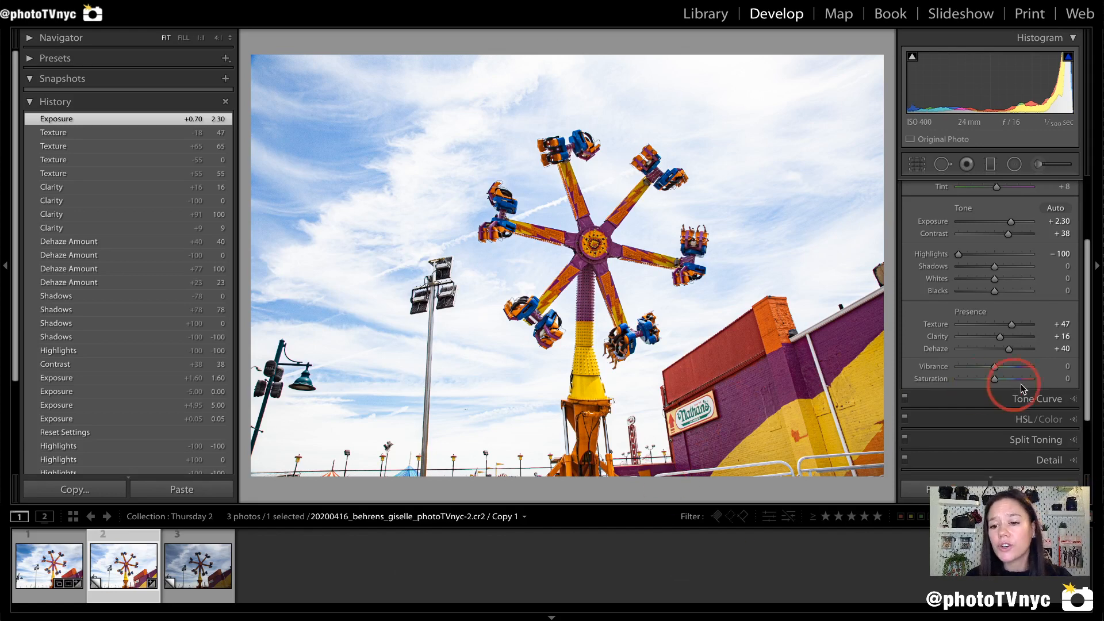
# Set the saturation to +12 and the vibrance to +10
pyautogui.moveTo(915, 396)
pyautogui.mouseDown()
pyautogui.moveTo(1055, 388)
pyautogui.moveTo(974, 357)
pyautogui.moveTo(907, 391)
pyautogui.moveTo(919, 383)
pyautogui.mouseUp()
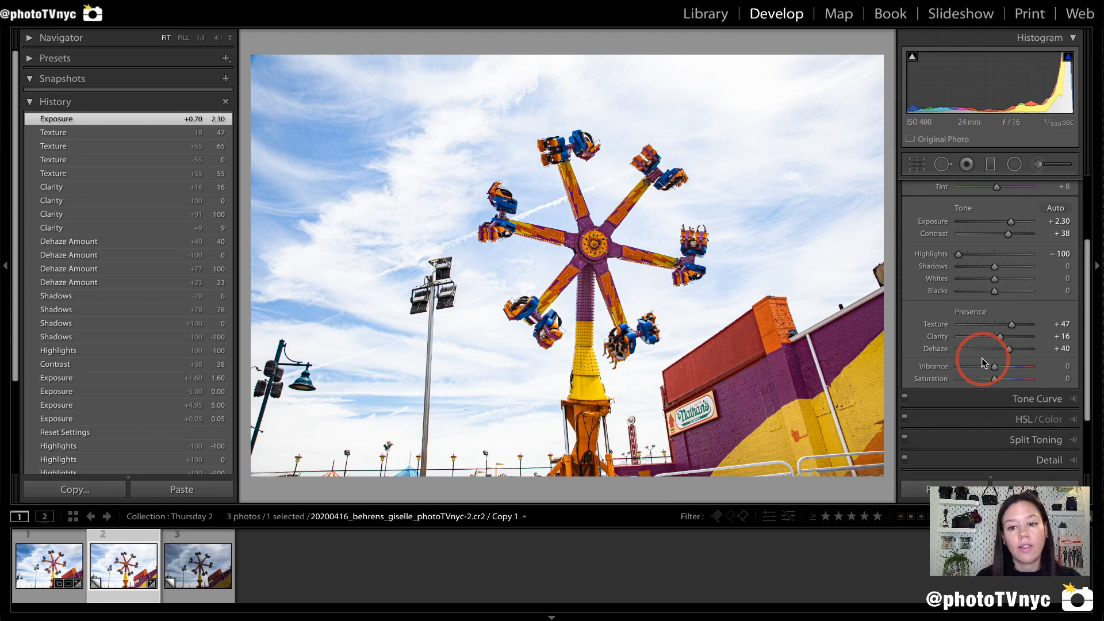
pyautogui.click(939, 368)
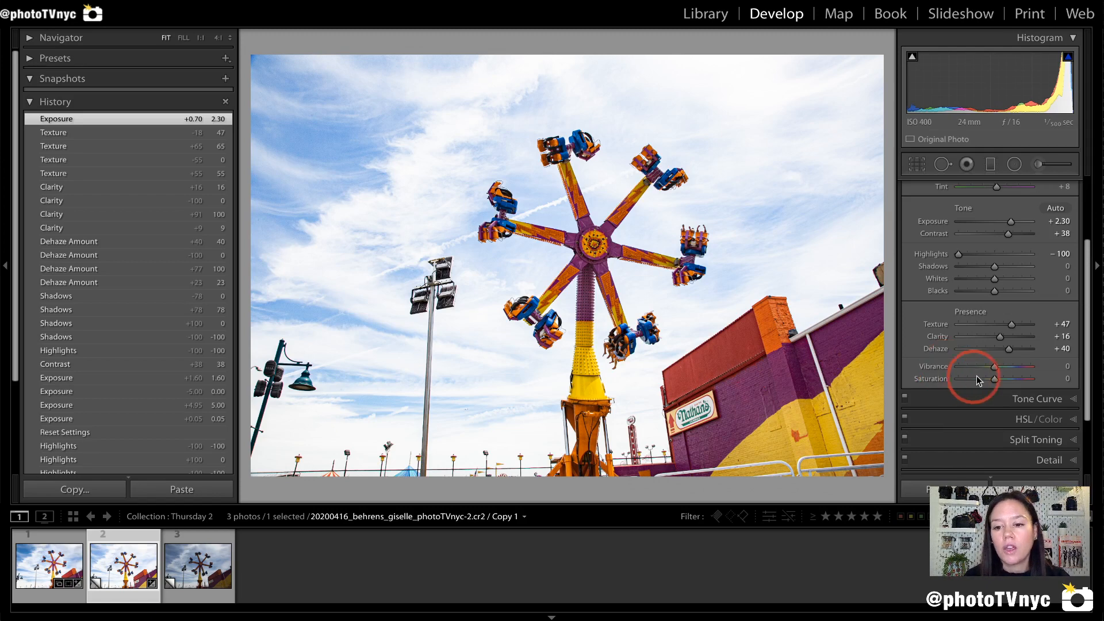
pyautogui.moveTo(997, 378); pyautogui.dragTo(1000, 379)
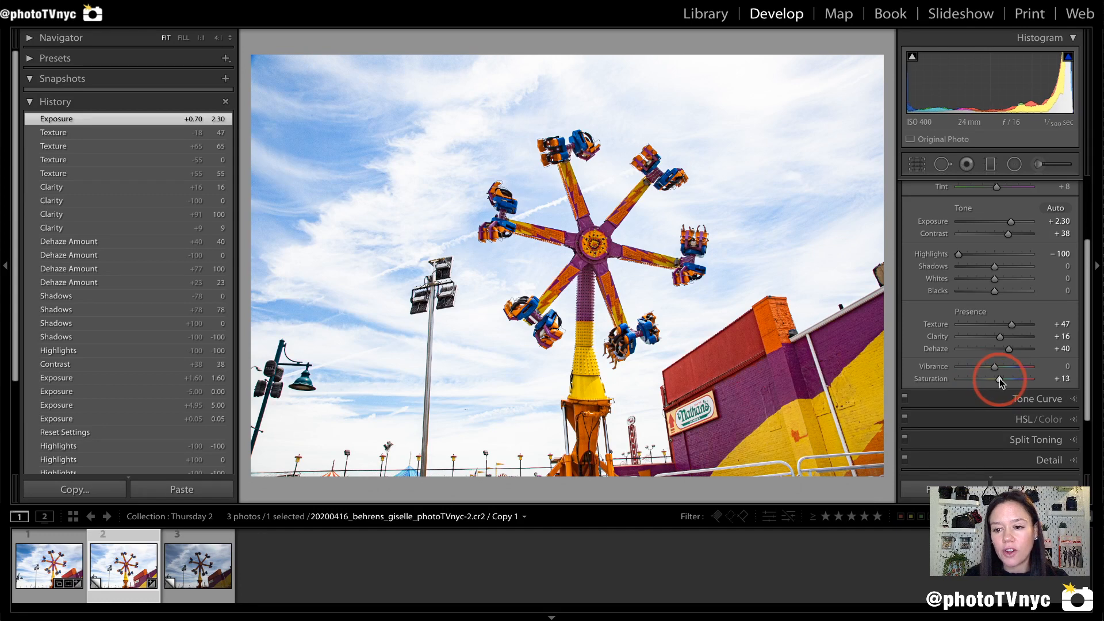
pyautogui.moveTo(999, 382); pyautogui.dragTo(1000, 380)
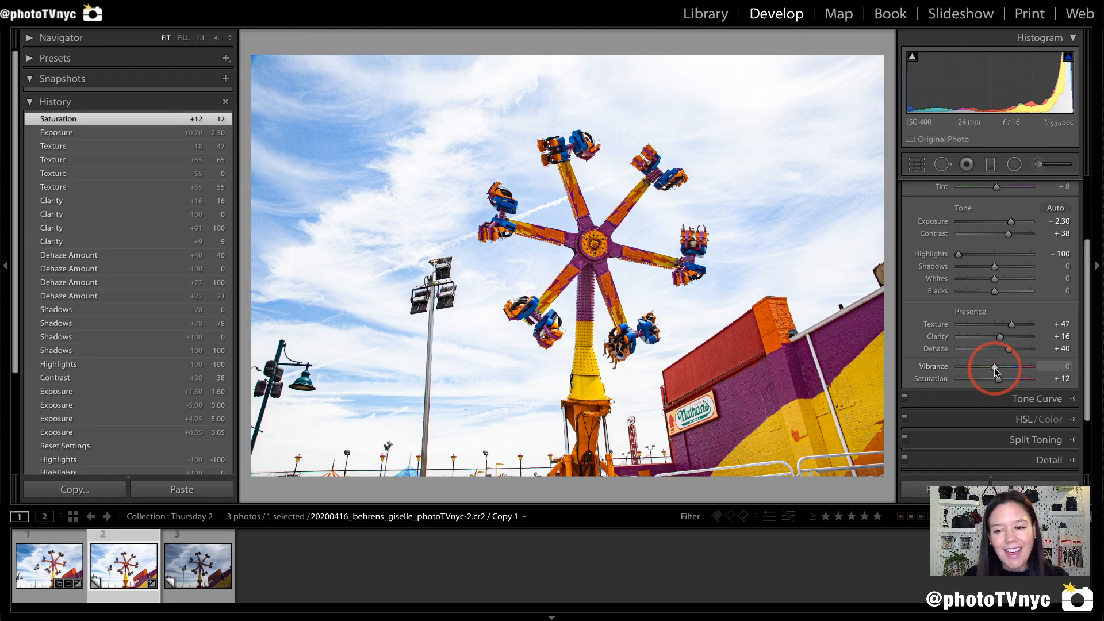
pyautogui.moveTo(995, 367); pyautogui.dragTo(998, 366)
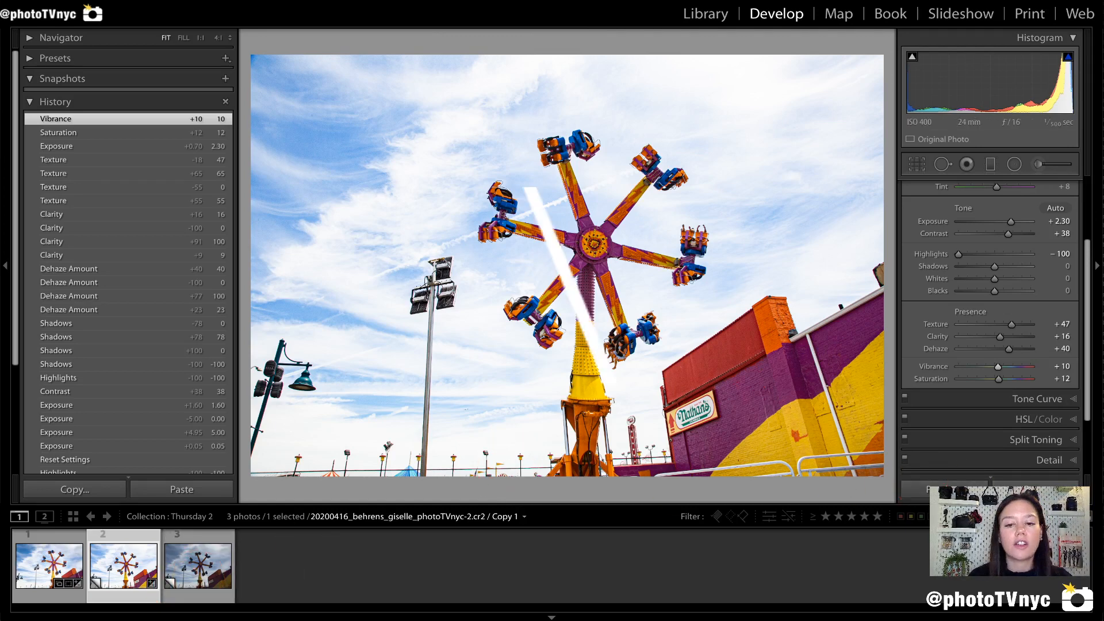
# Compare the edited Copy 1 with the unedited Copy 2 by switching between them, ending on Copy 1
pyautogui.click(199, 572)
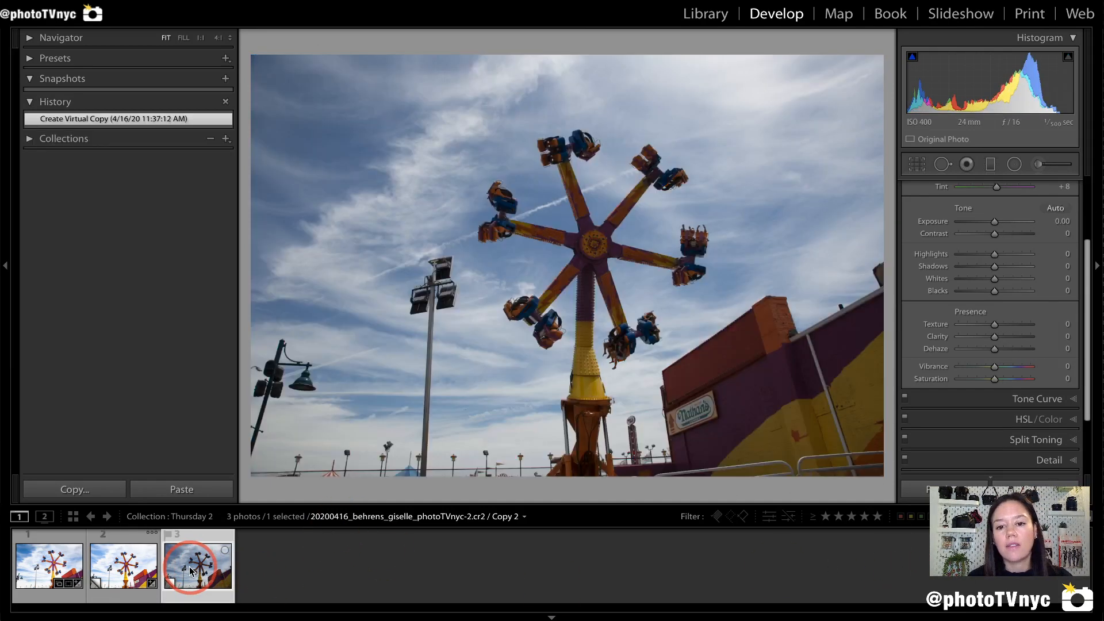
pyautogui.click(123, 570)
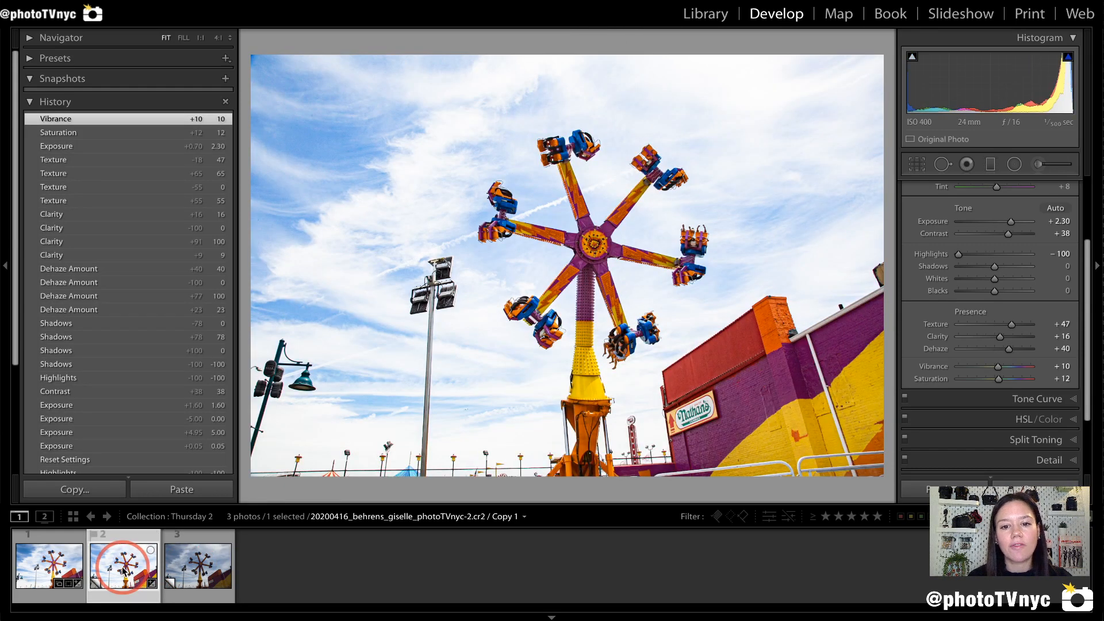
pyautogui.click(190, 570)
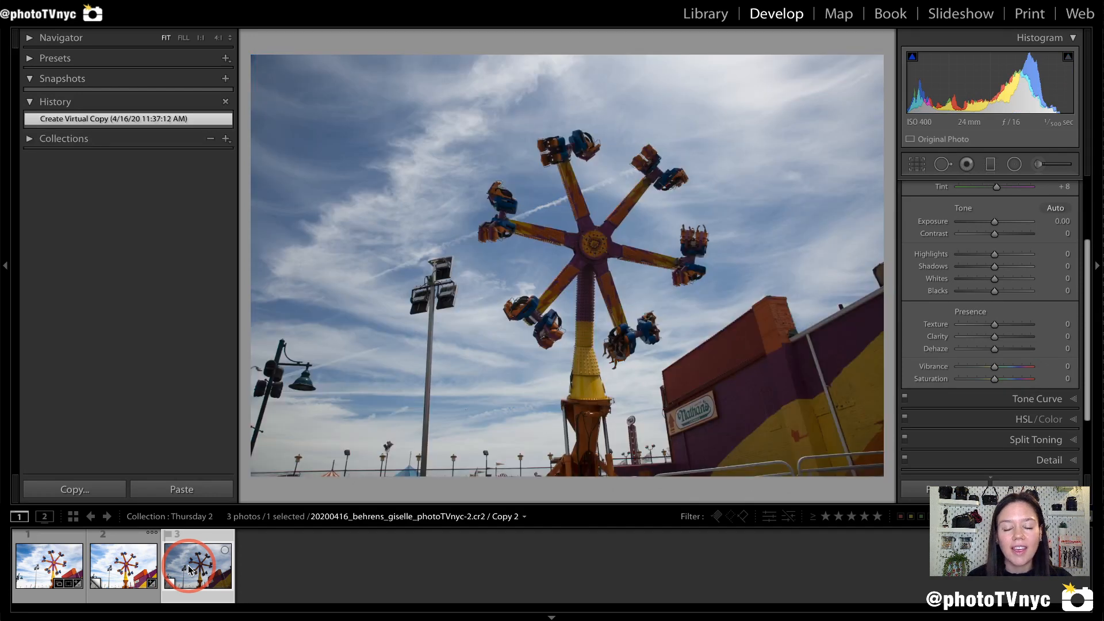
pyautogui.click(125, 571)
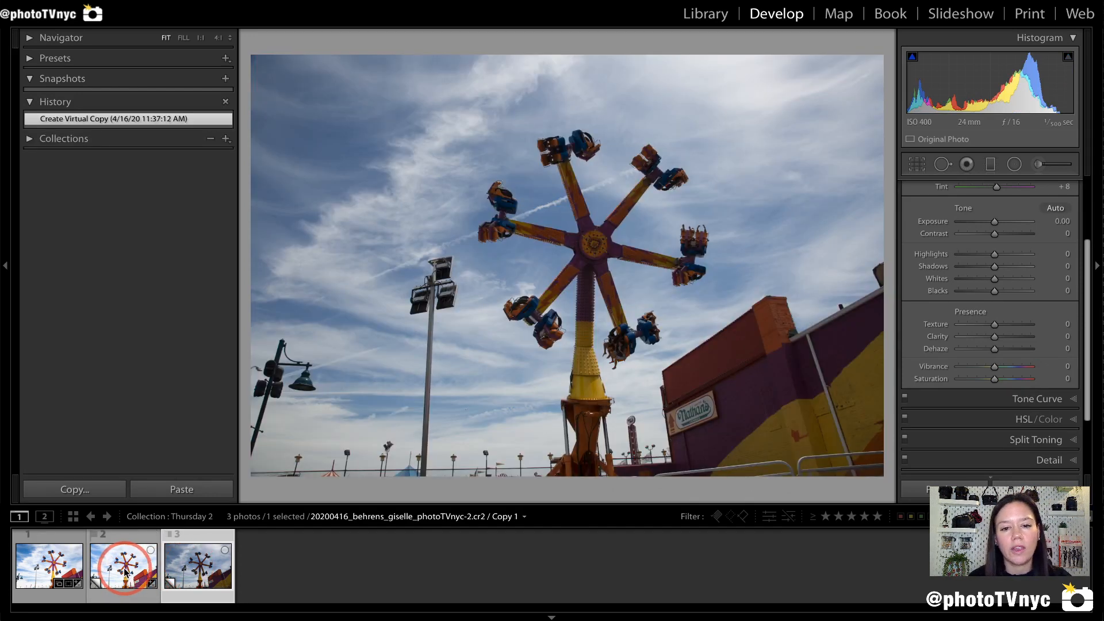
pyautogui.click(360, 466)
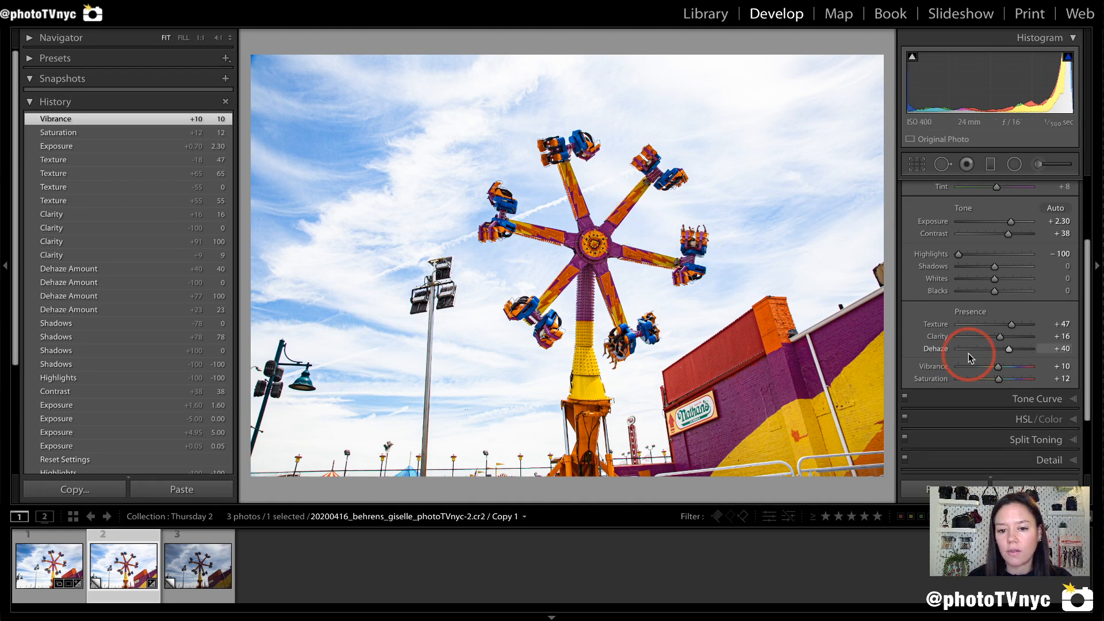
# Collapse the Basic adjustments and expand the Detail adjustments
pyautogui.scroll(3, 976, 223)
pyautogui.scroll(2, 1024, 222)
pyautogui.click(1065, 191)
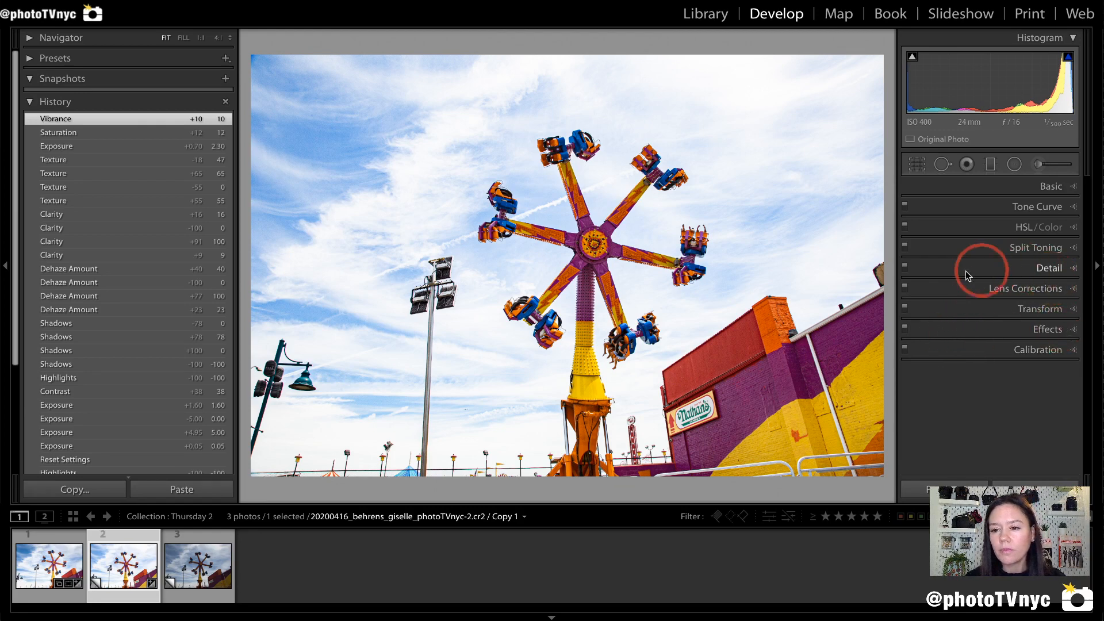
pyautogui.moveTo(981, 184)
pyautogui.mouseDown()
pyautogui.moveTo(979, 250)
pyautogui.moveTo(962, 246)
pyautogui.moveTo(975, 264)
pyautogui.moveTo(988, 244)
pyautogui.moveTo(1010, 264)
pyautogui.moveTo(990, 267)
pyautogui.moveTo(1077, 270)
pyautogui.moveTo(1045, 259)
pyautogui.moveTo(984, 269)
pyautogui.moveTo(1080, 264)
pyautogui.moveTo(1031, 274)
pyautogui.mouseUp()
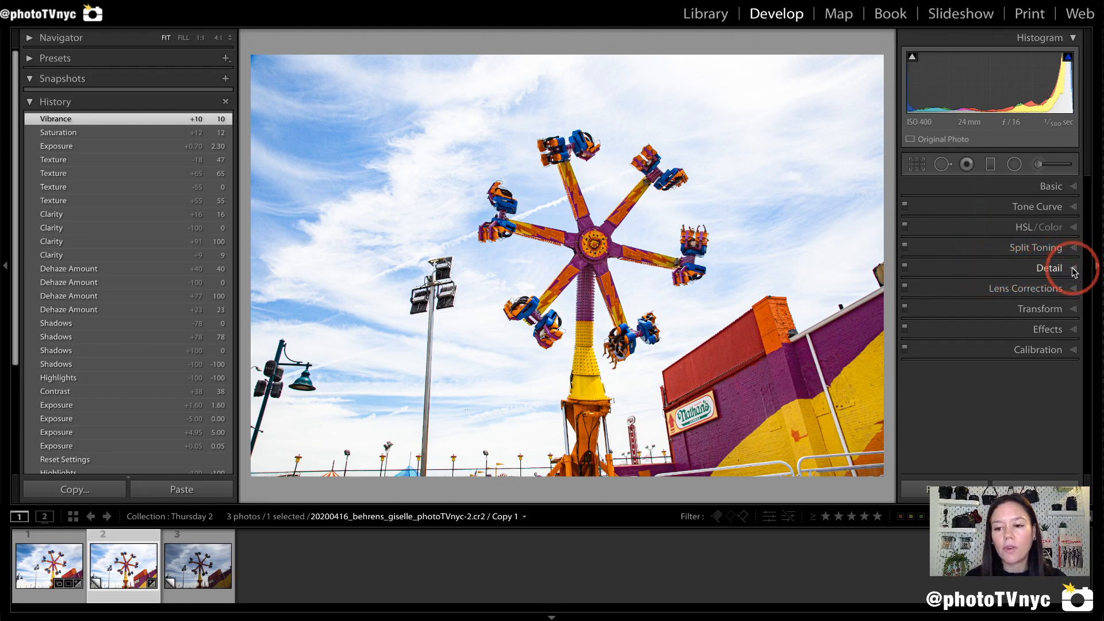
pyautogui.click(1048, 268)
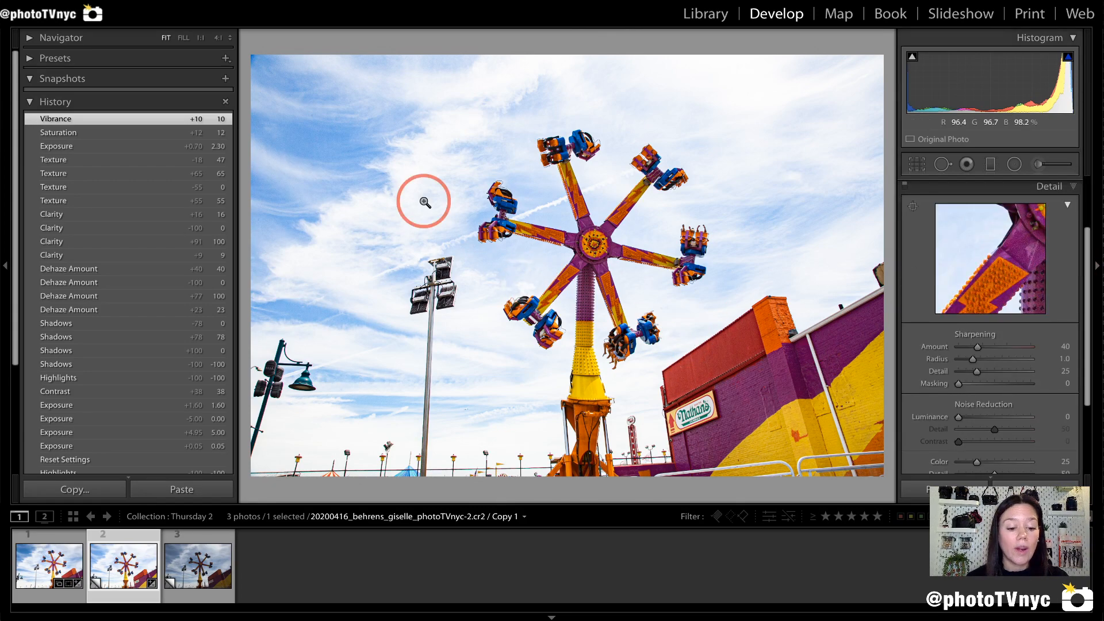
# Examine the ride's seats and the blue sky at the photo's upper-left edge for noise at 1:1
pyautogui.click(426, 197)
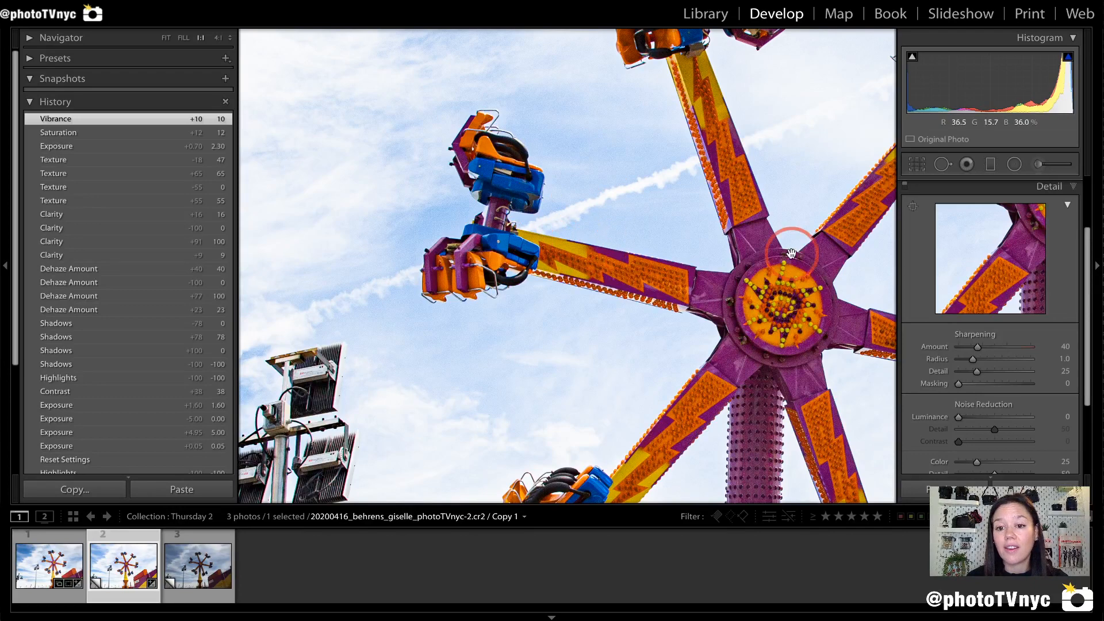
pyautogui.click(543, 281)
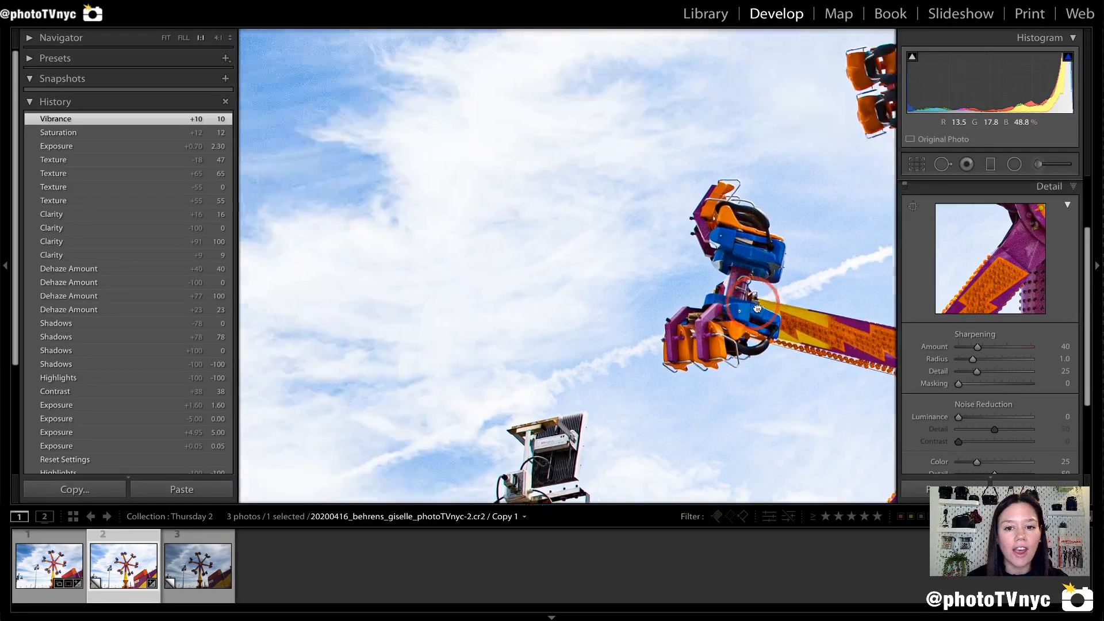
pyautogui.moveTo(432, 252); pyautogui.dragTo(660, 313)
pyautogui.moveTo(532, 240); pyautogui.dragTo(565, 301)
pyautogui.moveTo(572, 216)
pyautogui.mouseDown()
pyautogui.moveTo(422, 193)
pyautogui.moveTo(437, 341)
pyautogui.moveTo(639, 218)
pyautogui.moveTo(511, 172)
pyautogui.moveTo(479, 297)
pyautogui.moveTo(654, 308)
pyautogui.moveTo(527, 216)
pyautogui.moveTo(573, 264)
pyautogui.moveTo(564, 291)
pyautogui.moveTo(552, 244)
pyautogui.mouseUp()
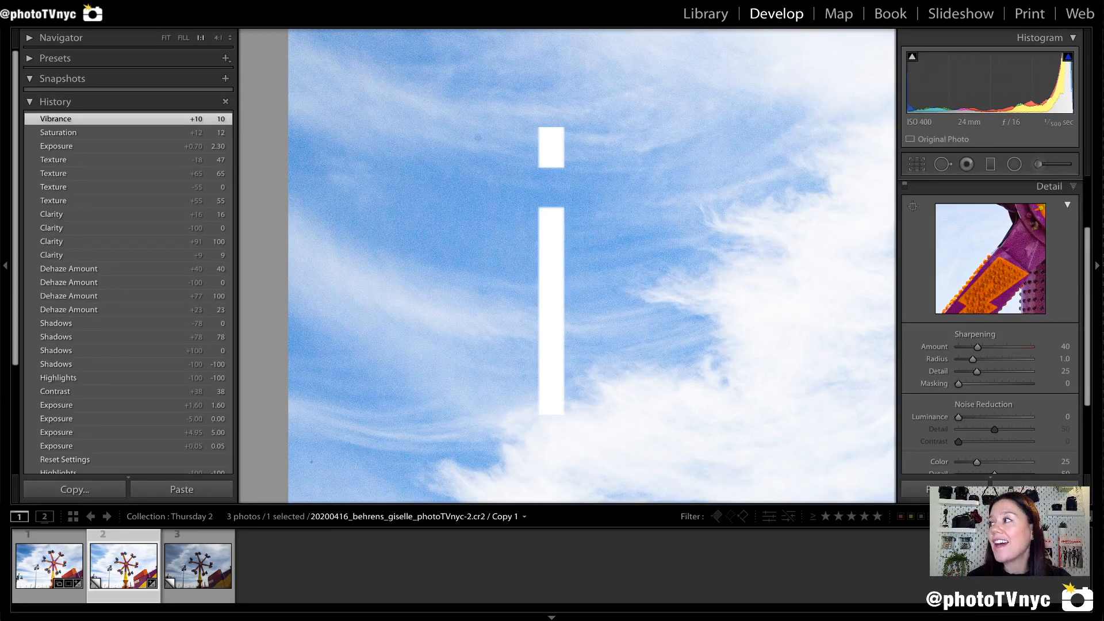
# Cycle the photo's info overlay to the shutter speed, aperture, ISO and lens details, and check the ISO
pyautogui.press('i')
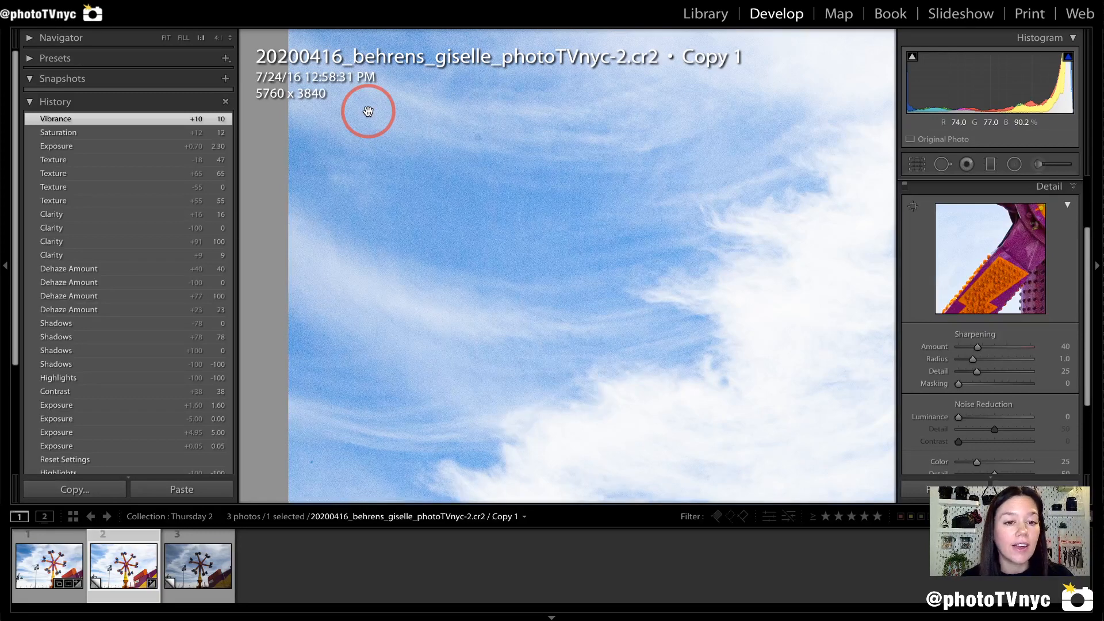
pyautogui.press('i')
pyautogui.moveTo(253, 115)
pyautogui.mouseDown()
pyautogui.moveTo(430, 119)
pyautogui.moveTo(461, 81)
pyautogui.moveTo(356, 34)
pyautogui.moveTo(249, 77)
pyautogui.mouseUp()
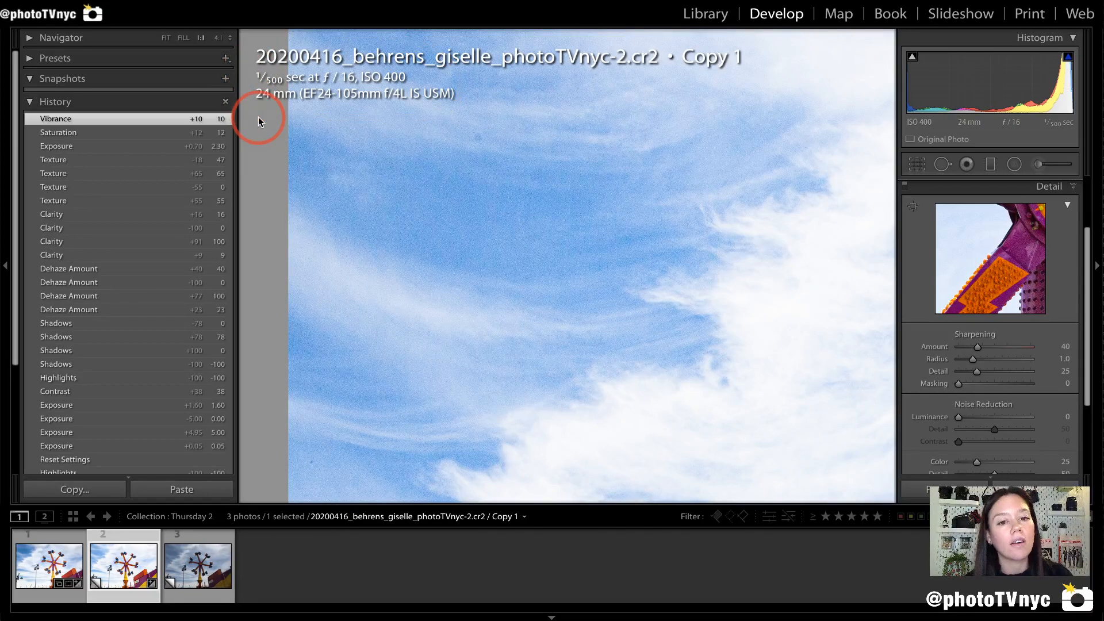
pyautogui.click(401, 78)
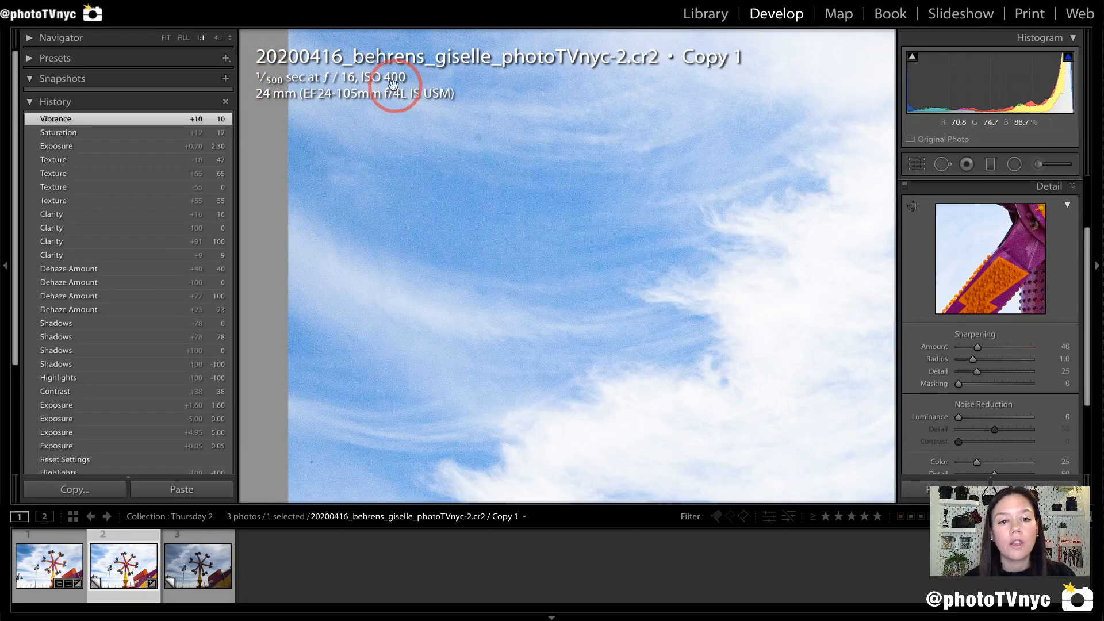
pyautogui.moveTo(362, 92)
pyautogui.mouseDown()
pyautogui.moveTo(425, 57)
pyautogui.moveTo(379, 46)
pyautogui.moveTo(351, 63)
pyautogui.moveTo(353, 96)
pyautogui.mouseUp()
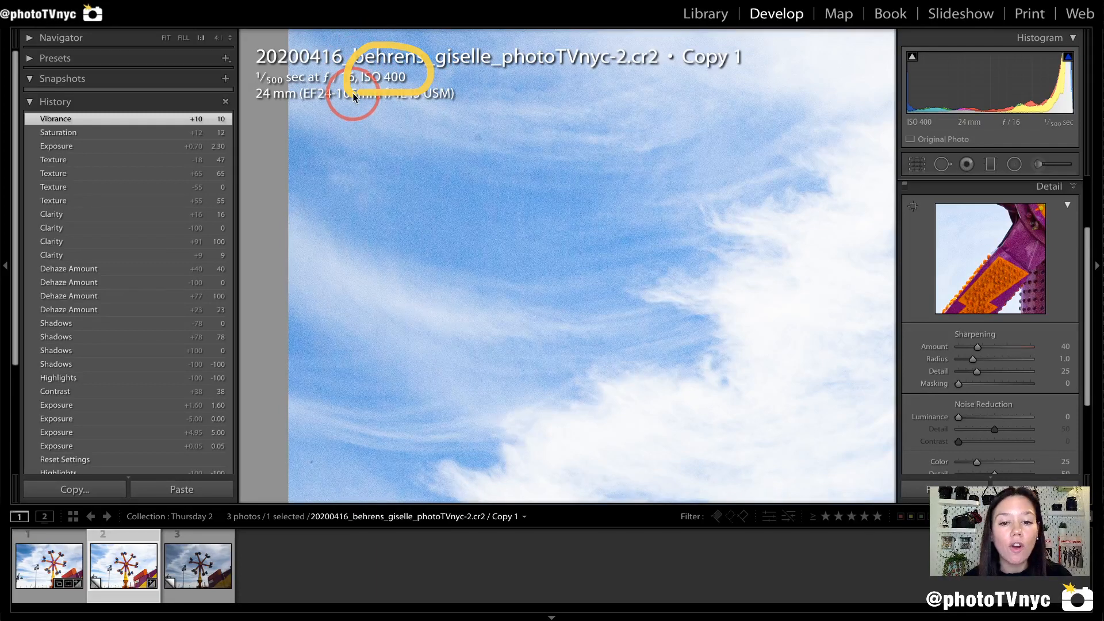
pyautogui.moveTo(387, 264)
pyautogui.mouseDown()
pyautogui.moveTo(357, 200)
pyautogui.moveTo(484, 118)
pyautogui.moveTo(674, 183)
pyautogui.moveTo(574, 334)
pyautogui.moveTo(380, 327)
pyautogui.moveTo(363, 240)
pyautogui.mouseUp()
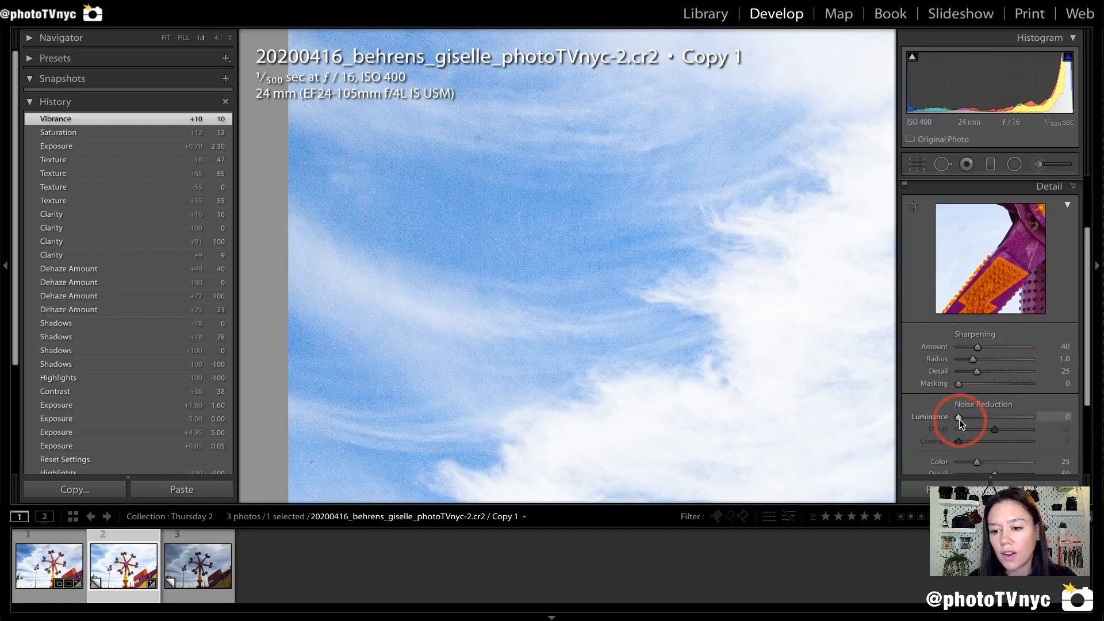
# Raise the luminance noise reduction to 25 while checking the sky at 1:1, and return to the full photo
pyautogui.moveTo(959, 420)
pyautogui.mouseDown()
pyautogui.moveTo(1056, 395)
pyautogui.moveTo(878, 424)
pyautogui.mouseUp()
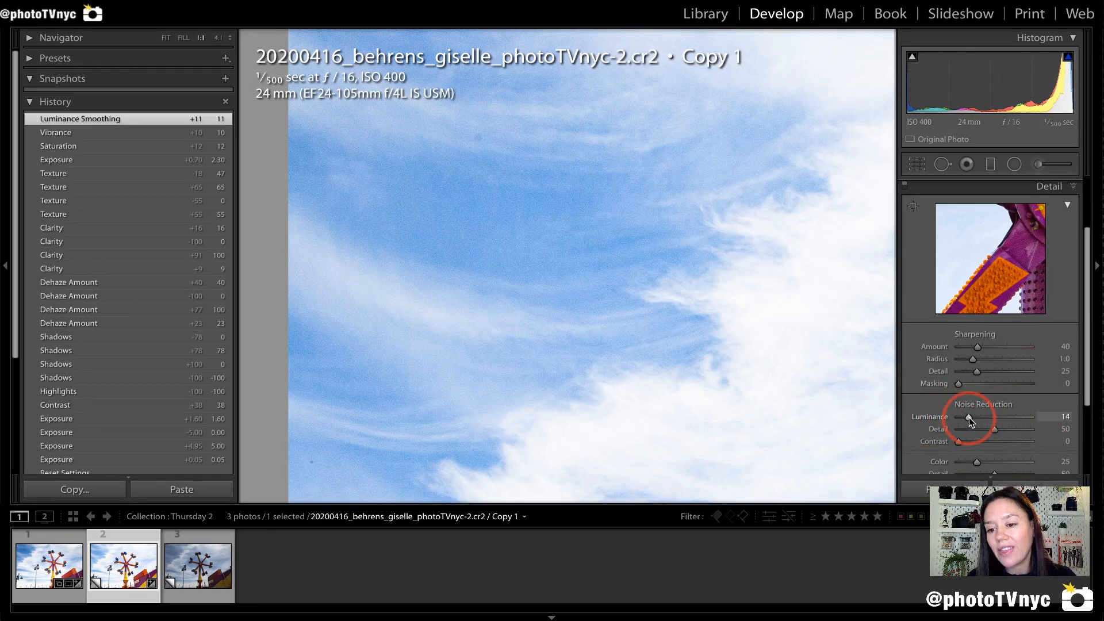
pyautogui.moveTo(973, 419); pyautogui.dragTo(977, 418)
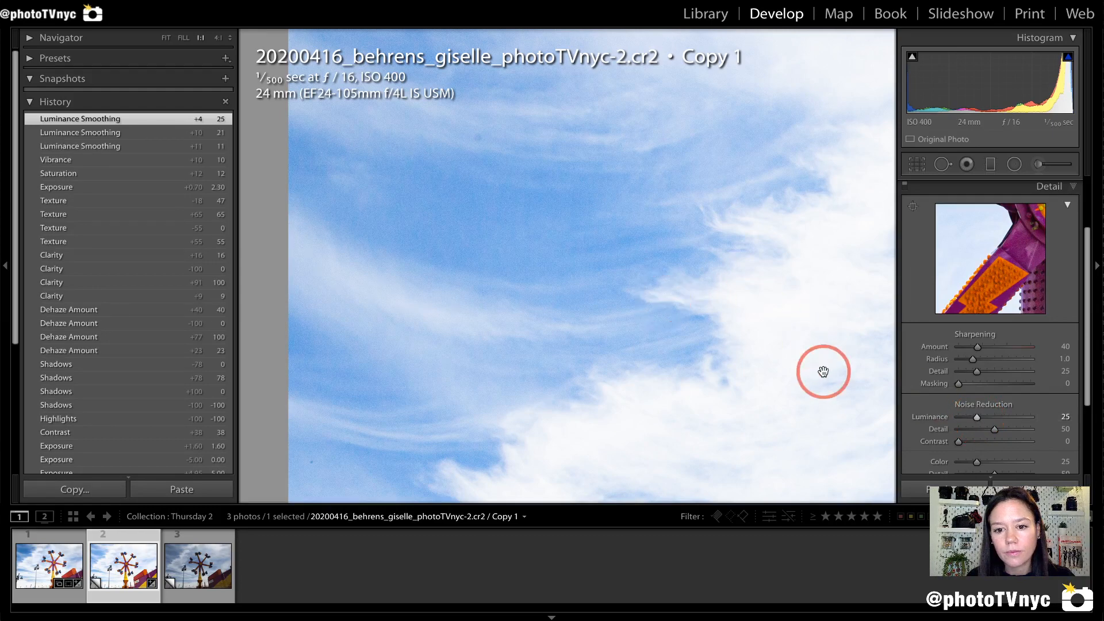
pyautogui.click(544, 328)
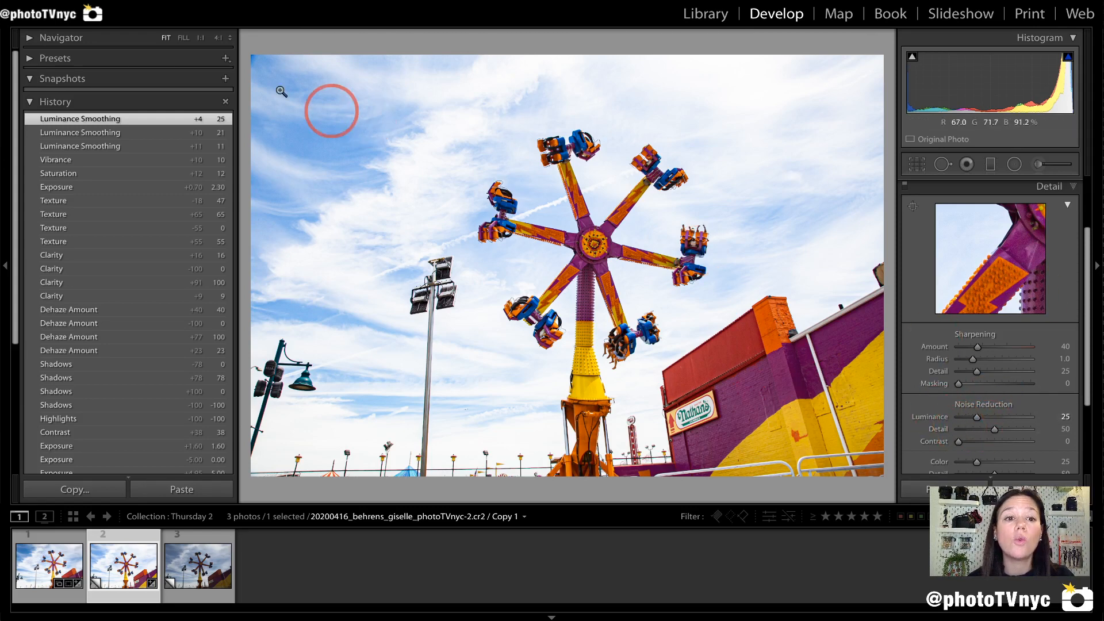
pyautogui.moveTo(190, 55)
pyautogui.mouseDown()
pyautogui.moveTo(209, 16)
pyautogui.moveTo(179, 37)
pyautogui.moveTo(226, 24)
pyautogui.moveTo(198, 74)
pyautogui.moveTo(158, 23)
pyautogui.mouseUp()
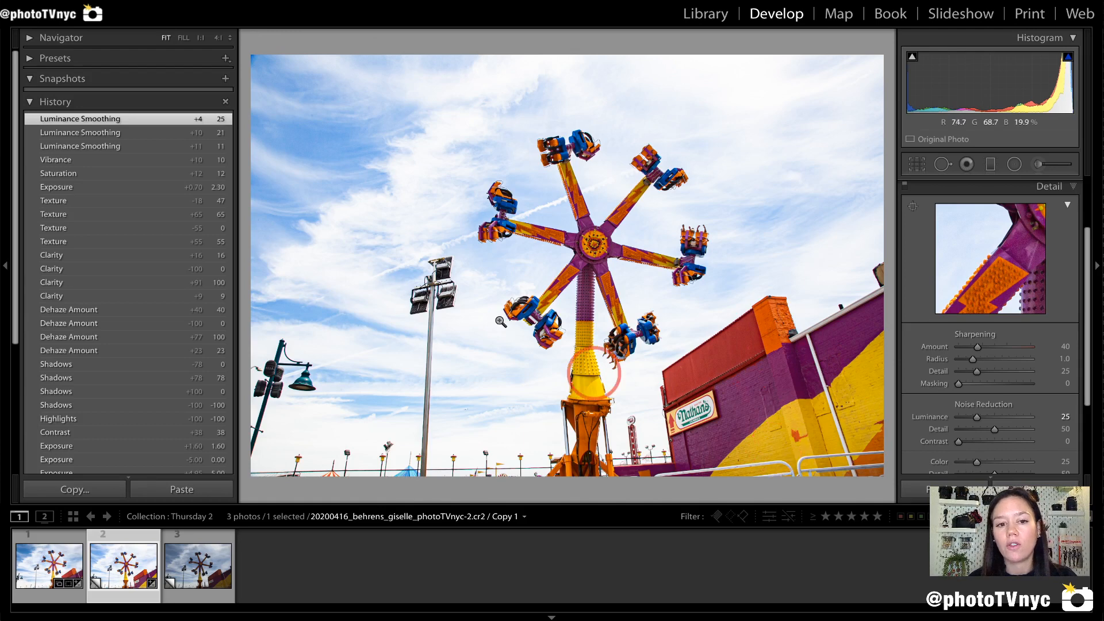
pyautogui.click(312, 129)
pyautogui.click(322, 146)
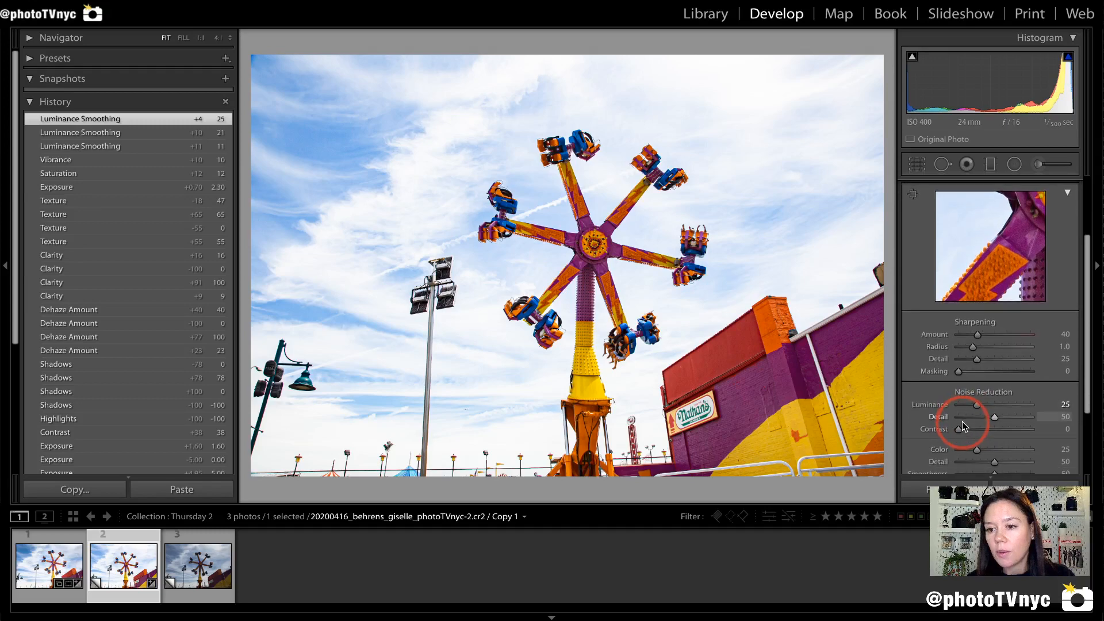
# Collapse the Detail adjustments and open the profile options of Lens Corrections
pyautogui.scroll(2, 978, 406)
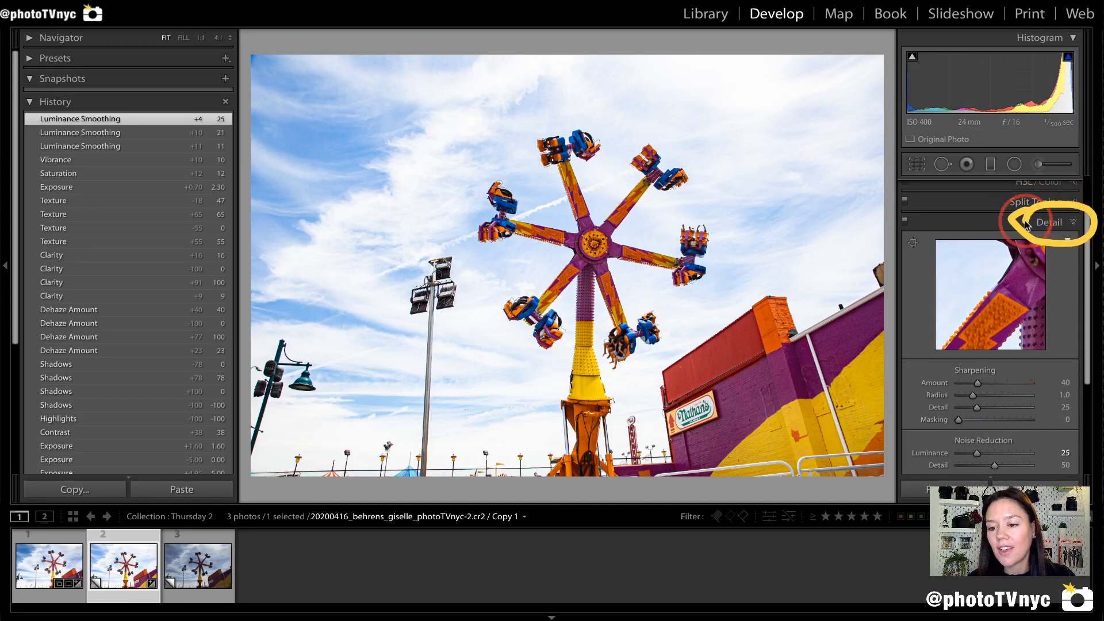
pyautogui.click(1066, 224)
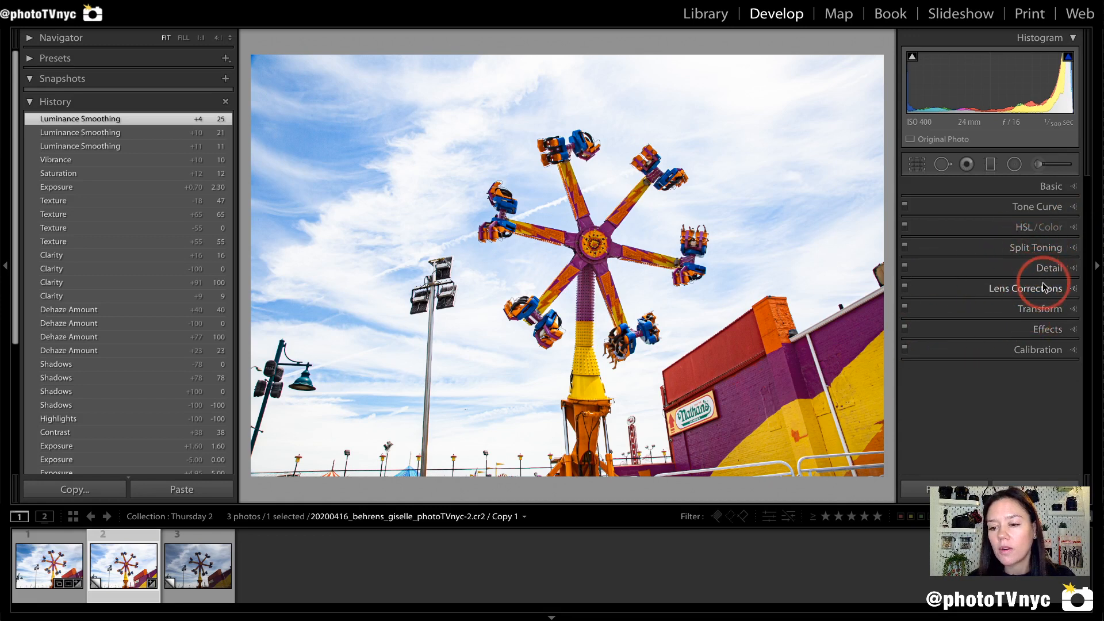
pyautogui.moveTo(967, 287)
pyautogui.mouseDown()
pyautogui.moveTo(1058, 284)
pyautogui.moveTo(1061, 299)
pyautogui.moveTo(977, 293)
pyautogui.mouseUp()
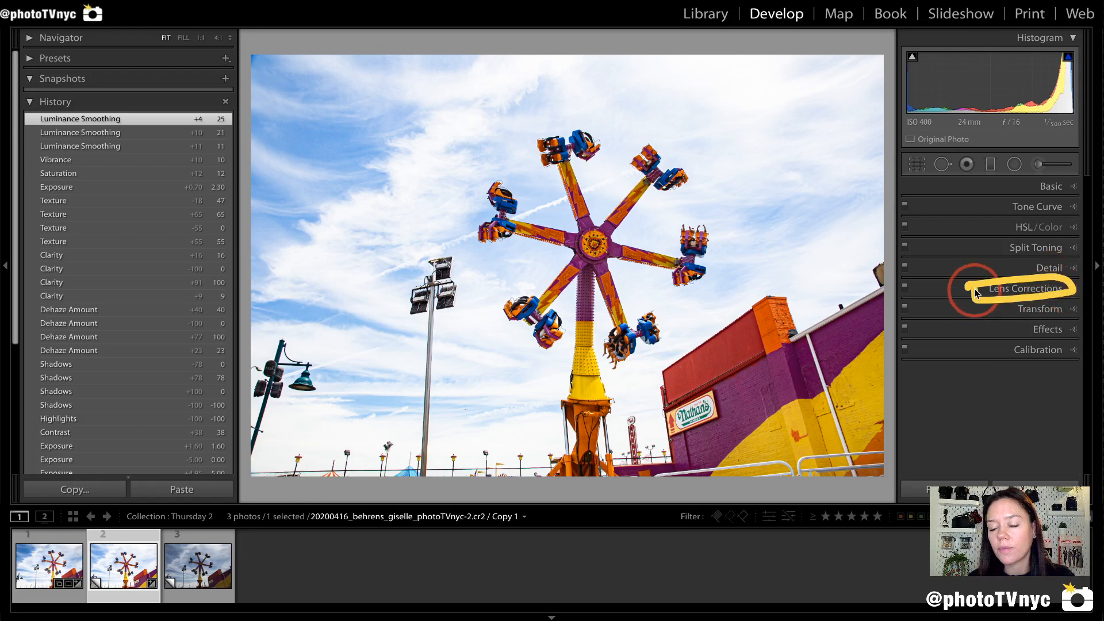
pyautogui.click(1047, 292)
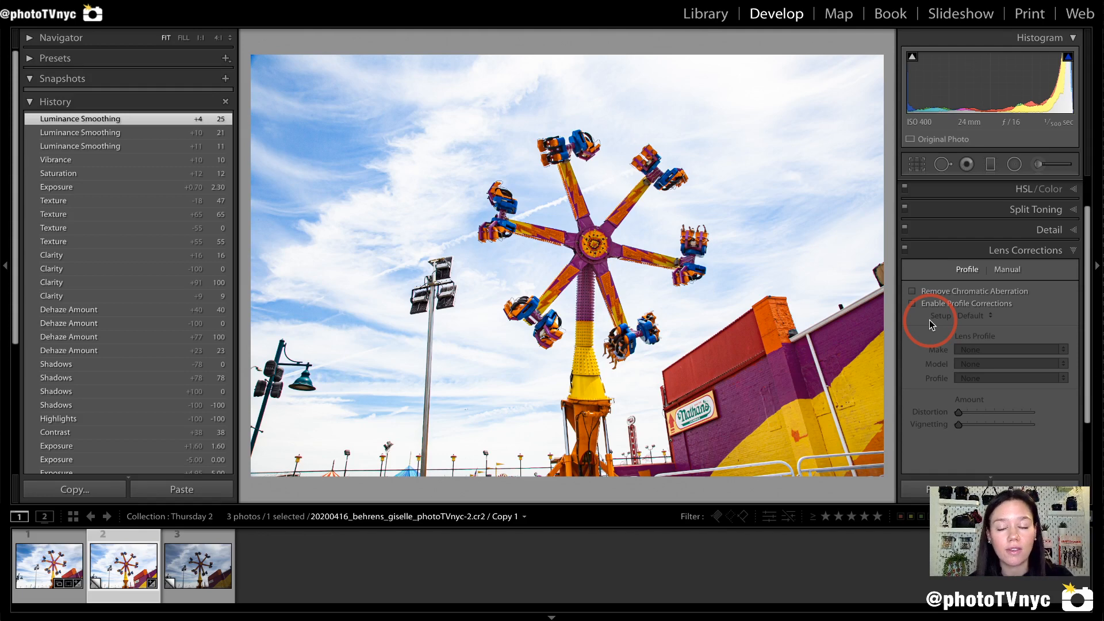
pyautogui.moveTo(906, 315)
pyautogui.mouseDown()
pyautogui.moveTo(1029, 310)
pyautogui.moveTo(1049, 287)
pyautogui.moveTo(913, 263)
pyautogui.moveTo(887, 284)
pyautogui.moveTo(885, 304)
pyautogui.moveTo(915, 331)
pyautogui.mouseUp()
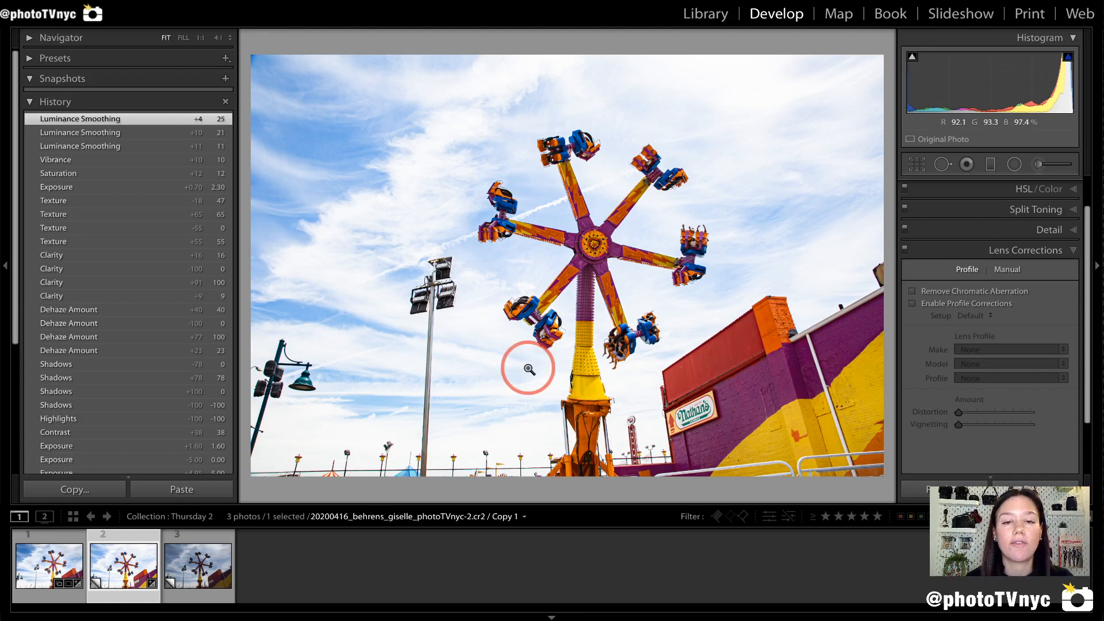
# Examine the photo's corners for vignetting, and cycle the info overlay to the exposure and lens details to check the lens
pyautogui.moveTo(916, 321); pyautogui.dragTo(1040, 322)
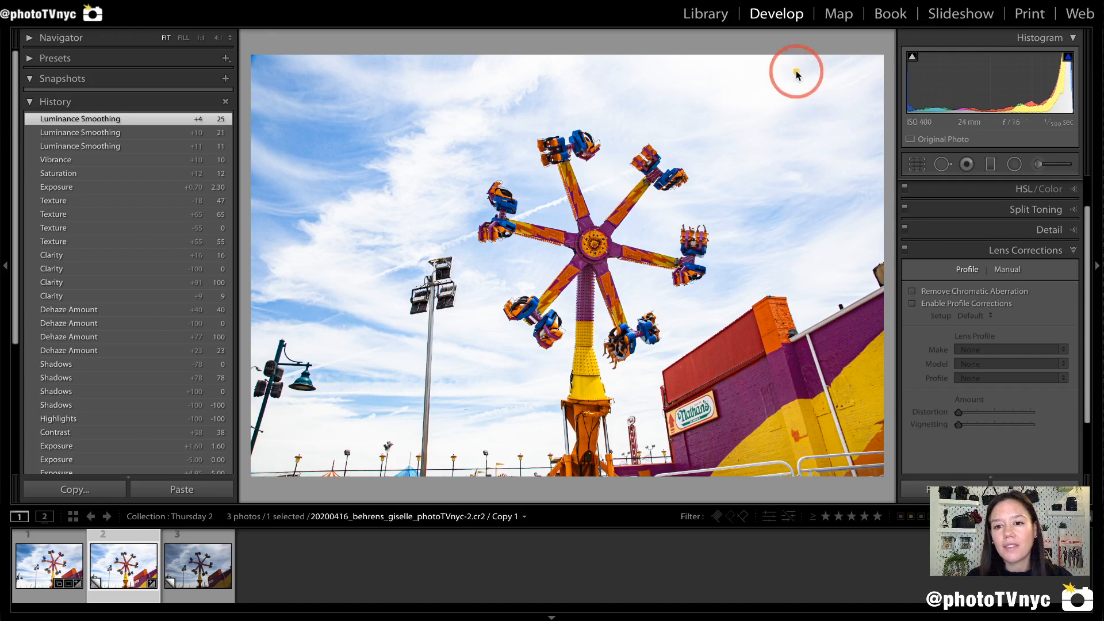
pyautogui.moveTo(824, 74)
pyautogui.mouseDown()
pyautogui.moveTo(866, 164)
pyautogui.moveTo(878, 51)
pyautogui.moveTo(755, 61)
pyautogui.mouseUp()
pyautogui.moveTo(405, 76)
pyautogui.mouseDown()
pyautogui.moveTo(280, 60)
pyautogui.moveTo(276, 125)
pyautogui.moveTo(300, 133)
pyautogui.moveTo(387, 73)
pyautogui.mouseUp()
pyautogui.moveTo(253, 83)
pyautogui.mouseDown()
pyautogui.moveTo(275, 75)
pyautogui.moveTo(277, 43)
pyautogui.moveTo(242, 38)
pyautogui.moveTo(235, 69)
pyautogui.moveTo(248, 83)
pyautogui.moveTo(281, 61)
pyautogui.moveTo(252, 33)
pyautogui.moveTo(231, 67)
pyautogui.moveTo(275, 86)
pyautogui.moveTo(250, 26)
pyautogui.moveTo(272, 101)
pyautogui.mouseUp()
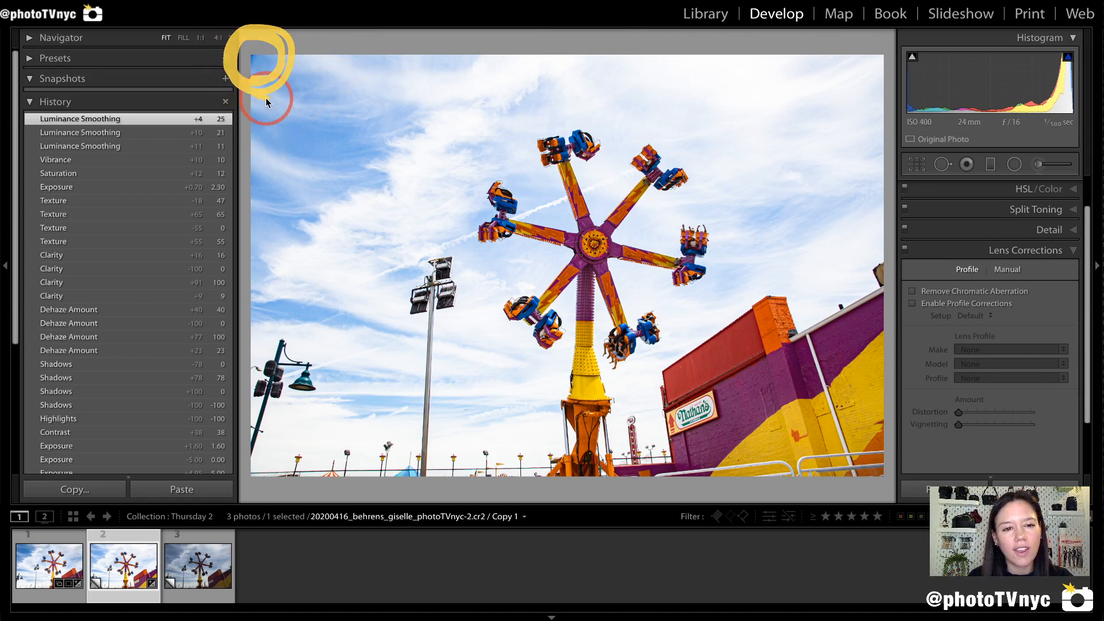
pyautogui.press('i')
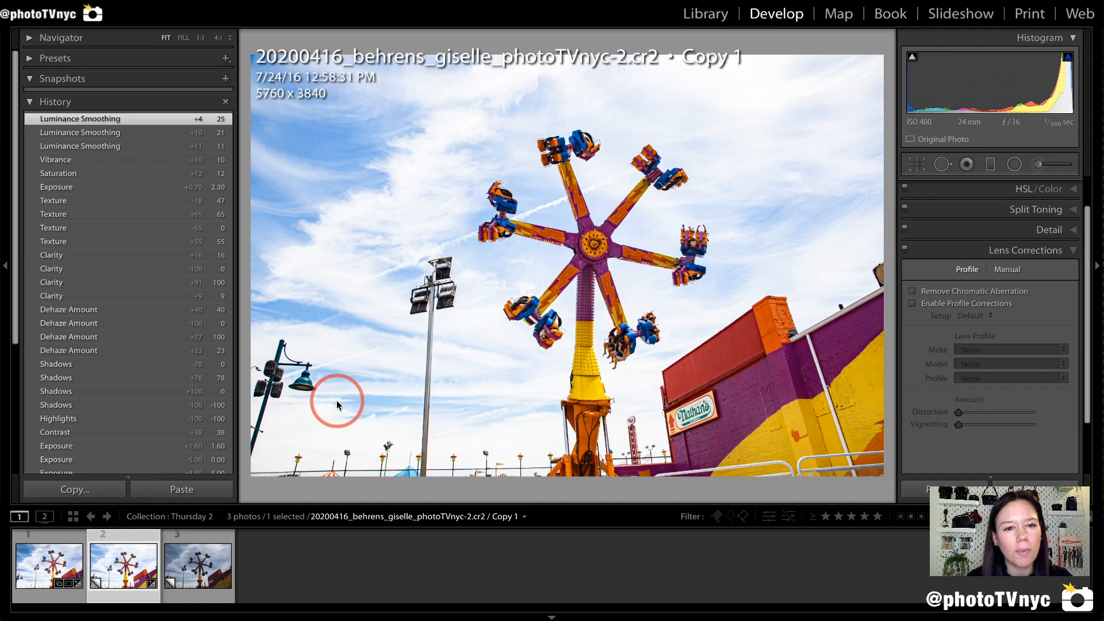
pyautogui.press('i')
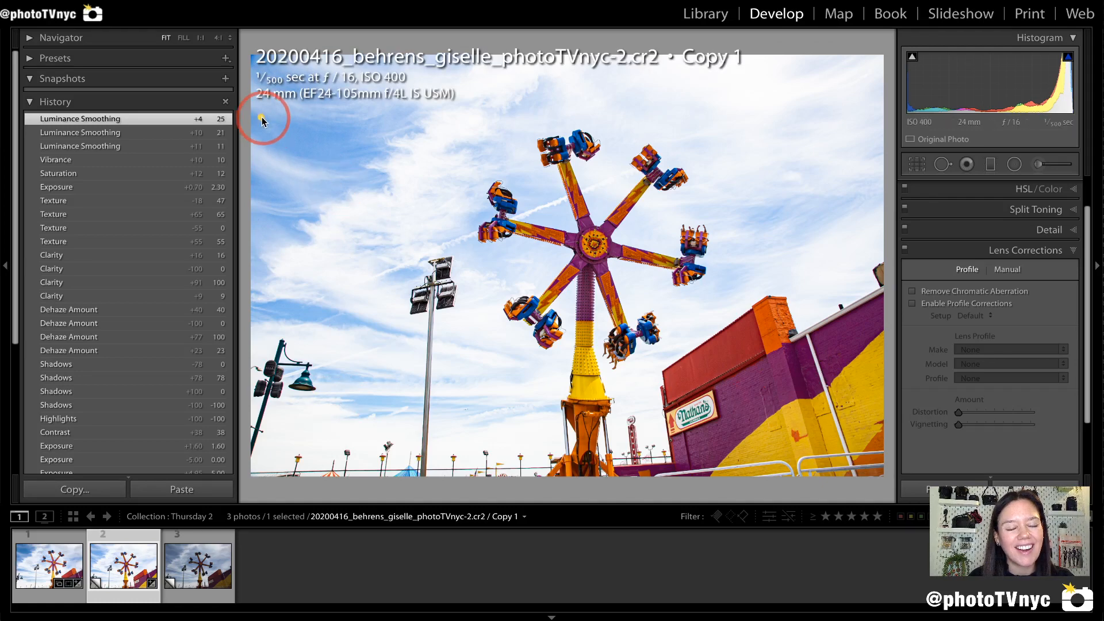
pyautogui.moveTo(256, 118)
pyautogui.mouseDown()
pyautogui.moveTo(302, 112)
pyautogui.moveTo(306, 89)
pyautogui.moveTo(262, 73)
pyautogui.moveTo(237, 102)
pyautogui.moveTo(299, 123)
pyautogui.moveTo(270, 69)
pyautogui.moveTo(234, 136)
pyautogui.moveTo(310, 108)
pyautogui.mouseUp()
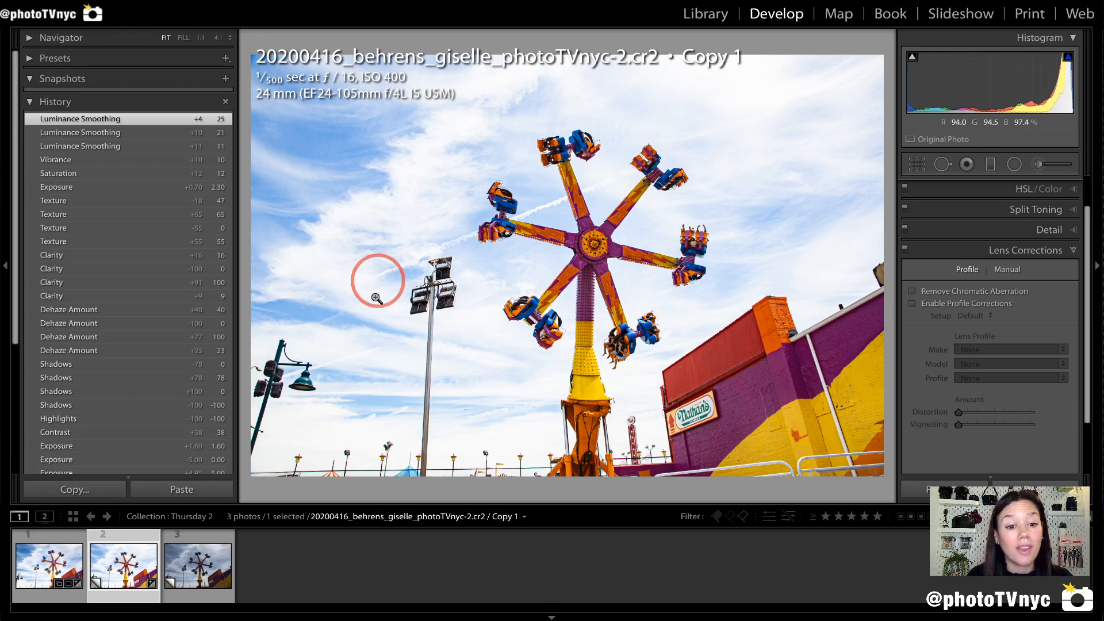
pyautogui.moveTo(924, 320)
pyautogui.mouseDown()
pyautogui.moveTo(987, 320)
pyautogui.moveTo(1013, 305)
pyautogui.moveTo(947, 286)
pyautogui.moveTo(891, 291)
pyautogui.moveTo(901, 328)
pyautogui.mouseUp()
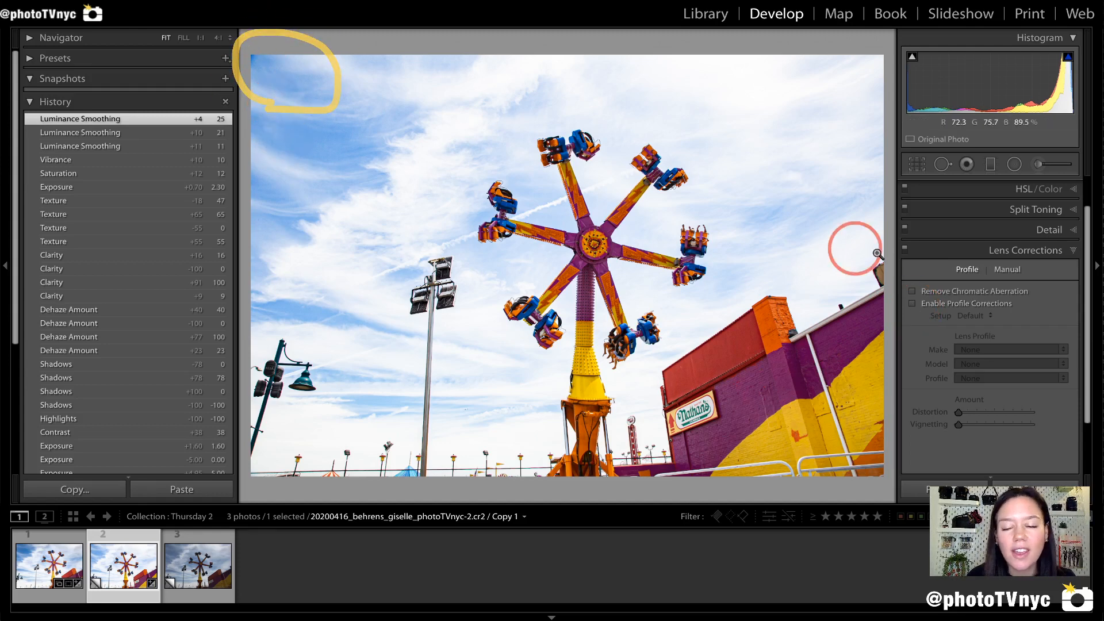
# Enable the lens profile corrections for the photo, comparing it with the corrections off and on again
pyautogui.click(912, 303)
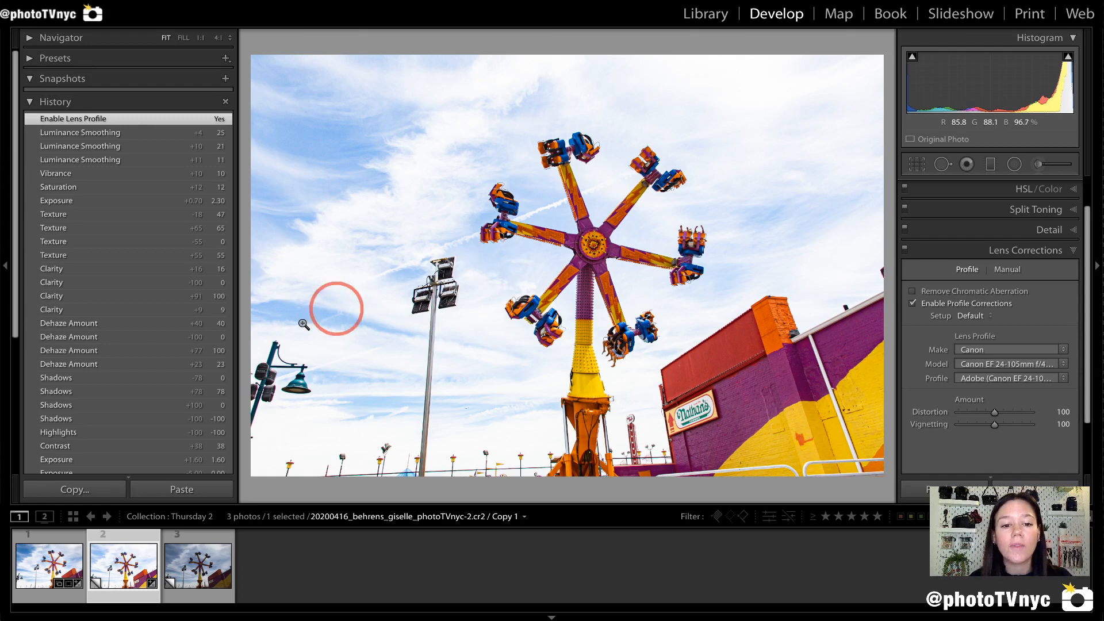
pyautogui.click(913, 304)
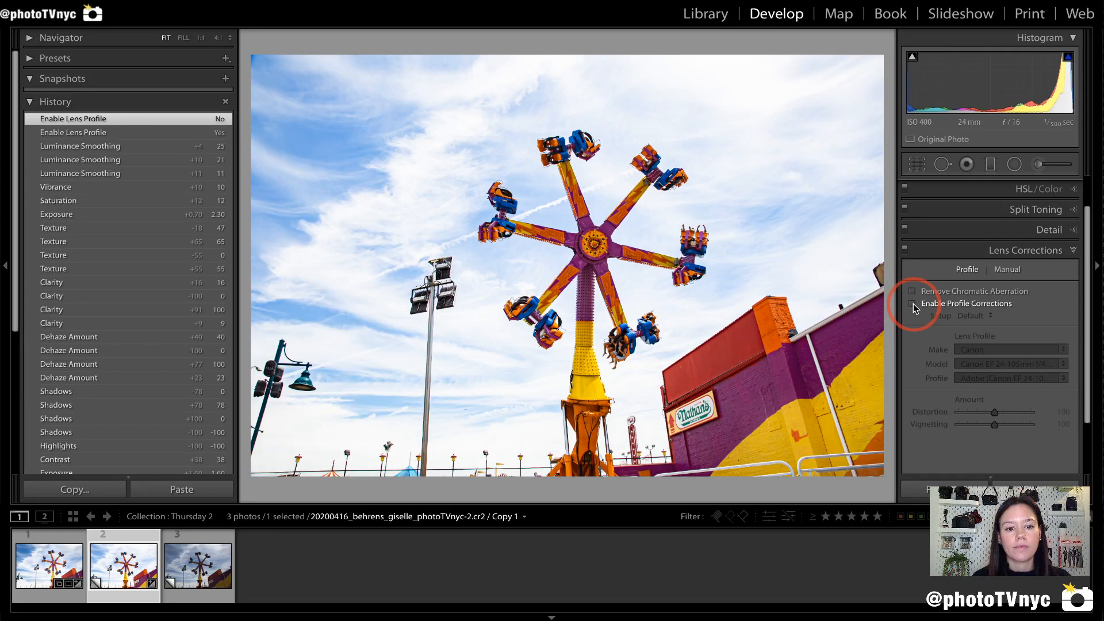
pyautogui.click(914, 304)
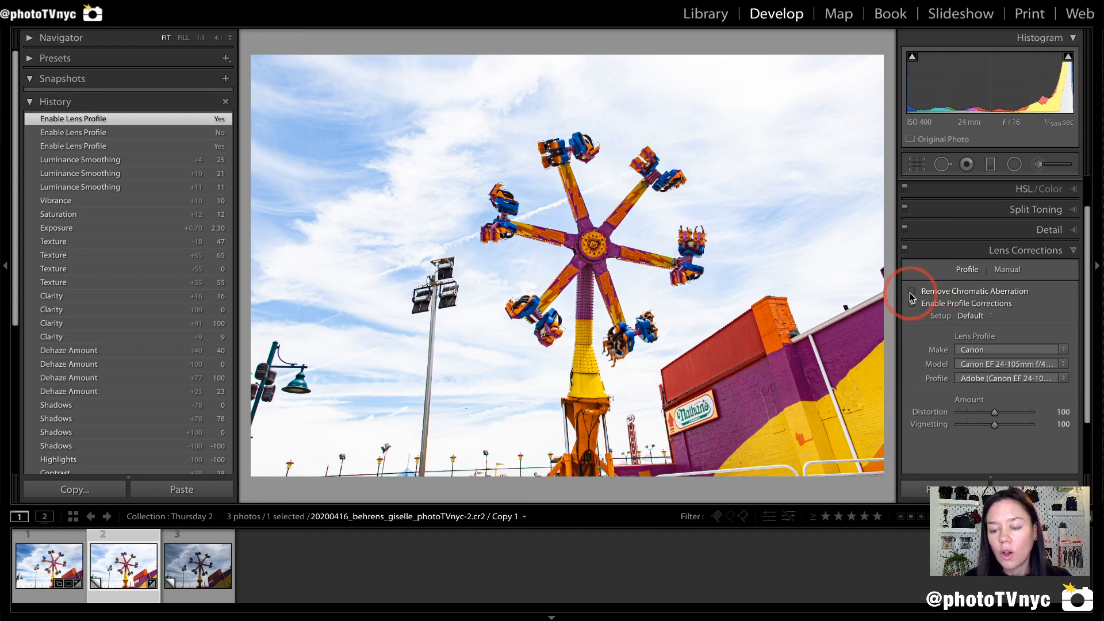
pyautogui.moveTo(910, 316)
pyautogui.mouseDown()
pyautogui.moveTo(1021, 318)
pyautogui.moveTo(1023, 301)
pyautogui.moveTo(1019, 315)
pyautogui.mouseUp()
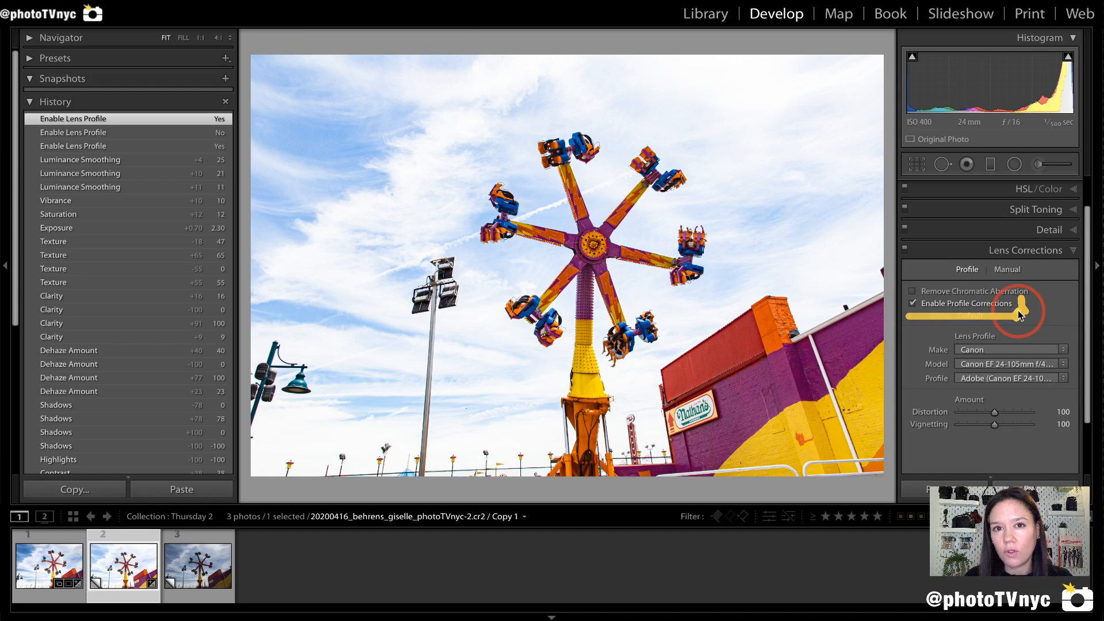
pyautogui.click(911, 315)
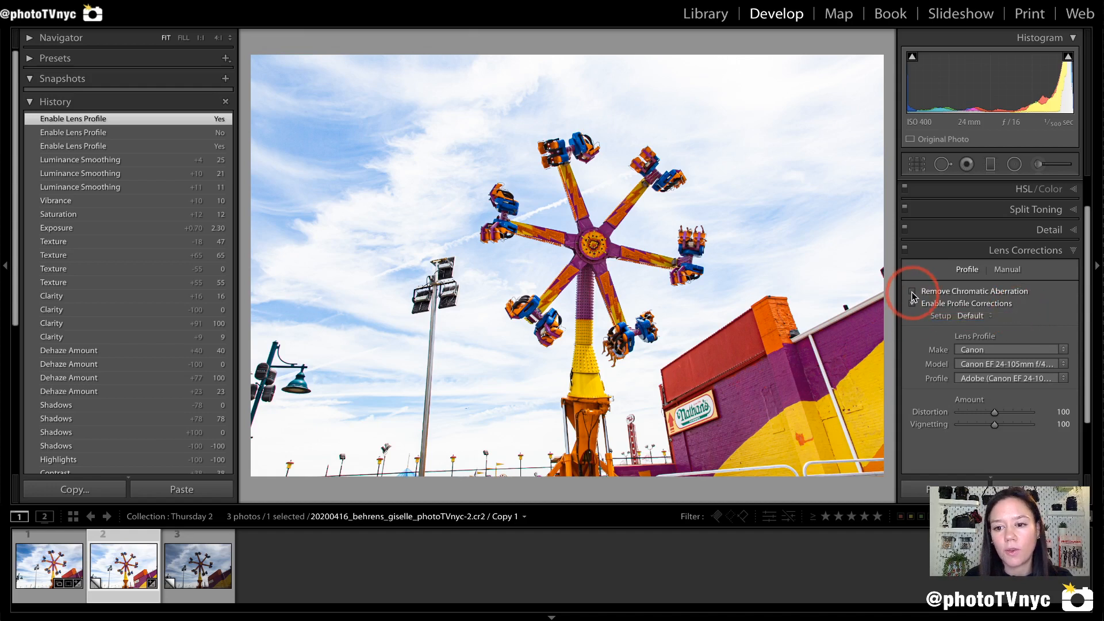
# Examine the teal street lamp and its post at 1:1 and 2:1 for color fringing, and return to the full photo
pyautogui.click(968, 288)
pyautogui.click(267, 385)
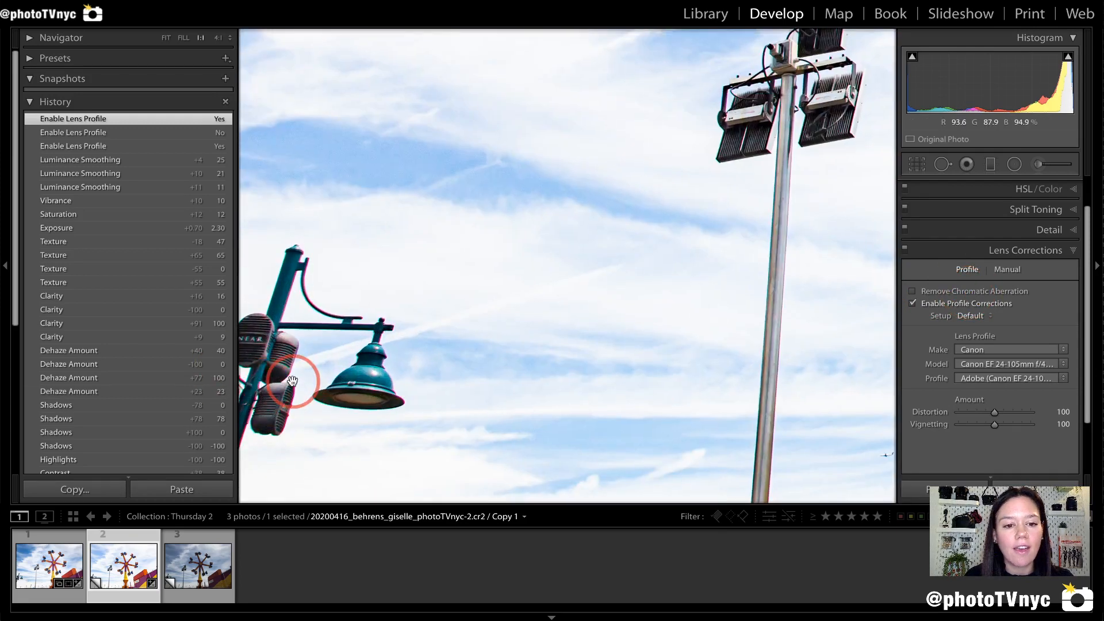
pyautogui.moveTo(292, 382); pyautogui.dragTo(429, 276)
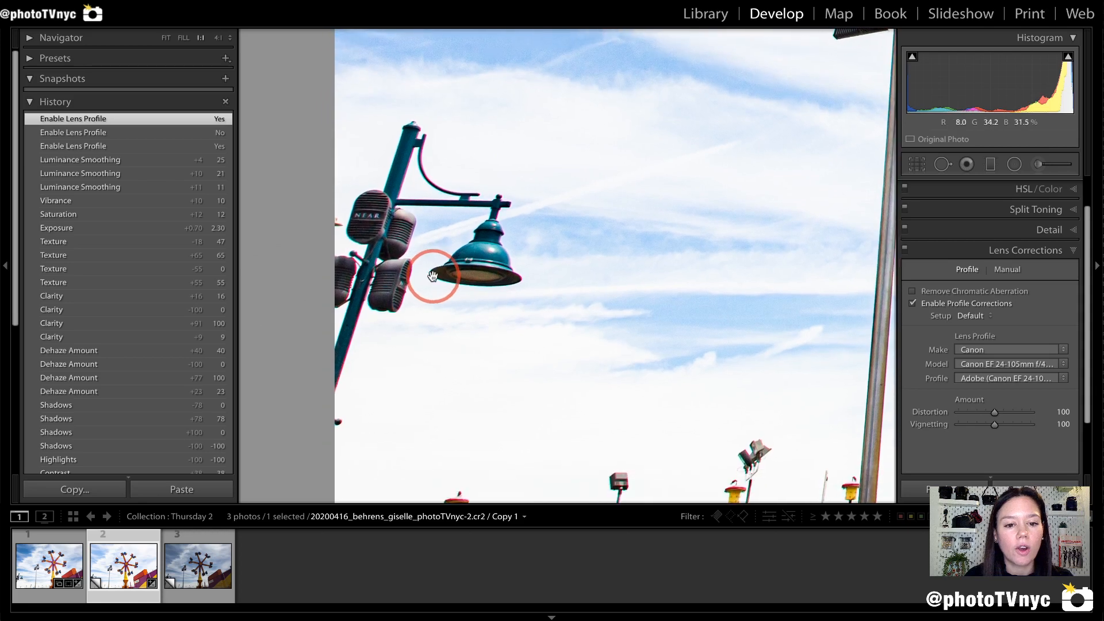
pyautogui.hotkey('ctrl', '=')
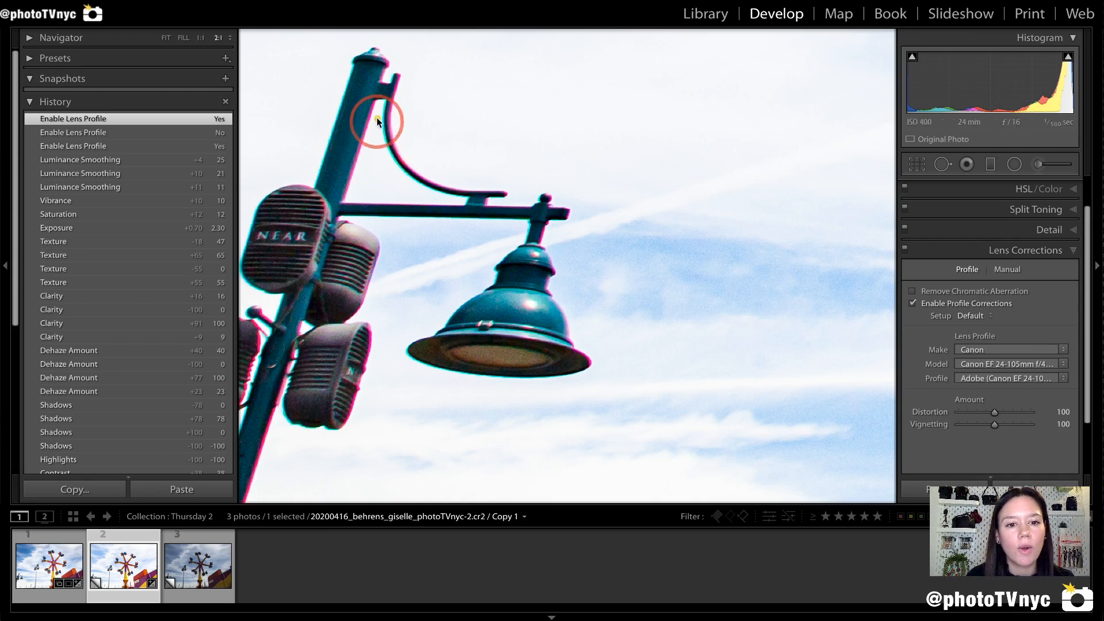
pyautogui.moveTo(375, 103)
pyautogui.mouseDown()
pyautogui.moveTo(364, 233)
pyautogui.moveTo(476, 213)
pyautogui.moveTo(362, 112)
pyautogui.moveTo(366, 205)
pyautogui.moveTo(428, 208)
pyautogui.mouseUp()
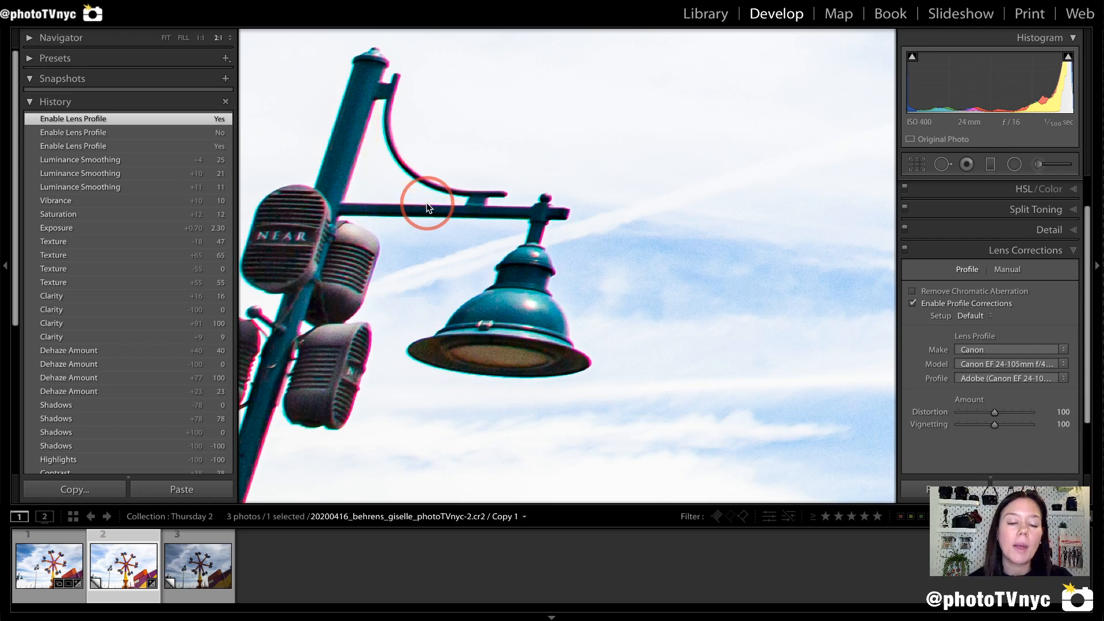
pyautogui.moveTo(446, 91)
pyautogui.mouseDown()
pyautogui.moveTo(483, 79)
pyautogui.moveTo(564, 92)
pyautogui.moveTo(577, 149)
pyautogui.moveTo(613, 197)
pyautogui.moveTo(585, 294)
pyautogui.mouseUp()
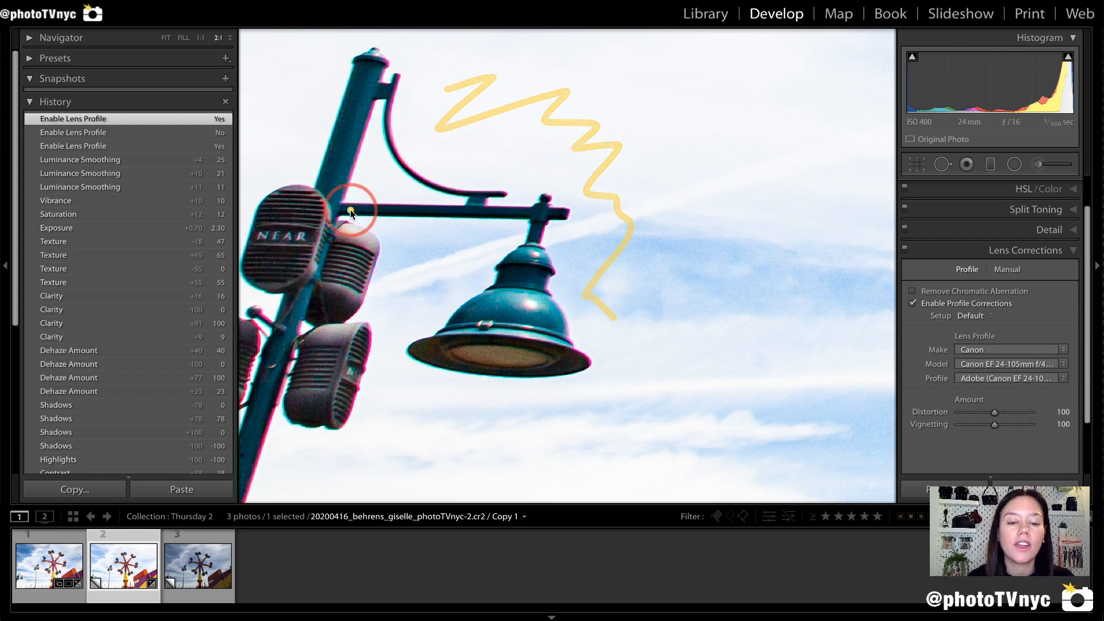
pyautogui.moveTo(360, 74)
pyautogui.mouseDown()
pyautogui.moveTo(337, 280)
pyautogui.moveTo(376, 45)
pyautogui.moveTo(314, 269)
pyautogui.moveTo(329, 212)
pyautogui.moveTo(550, 216)
pyautogui.mouseUp()
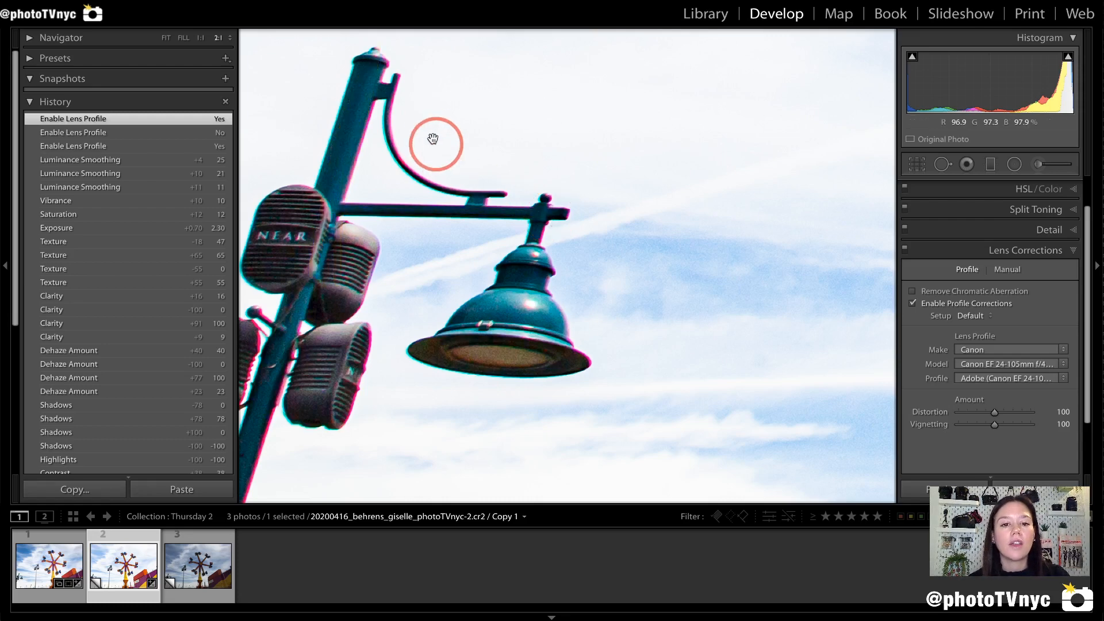
pyautogui.moveTo(401, 75)
pyautogui.mouseDown()
pyautogui.moveTo(394, 143)
pyautogui.moveTo(375, 114)
pyautogui.mouseUp()
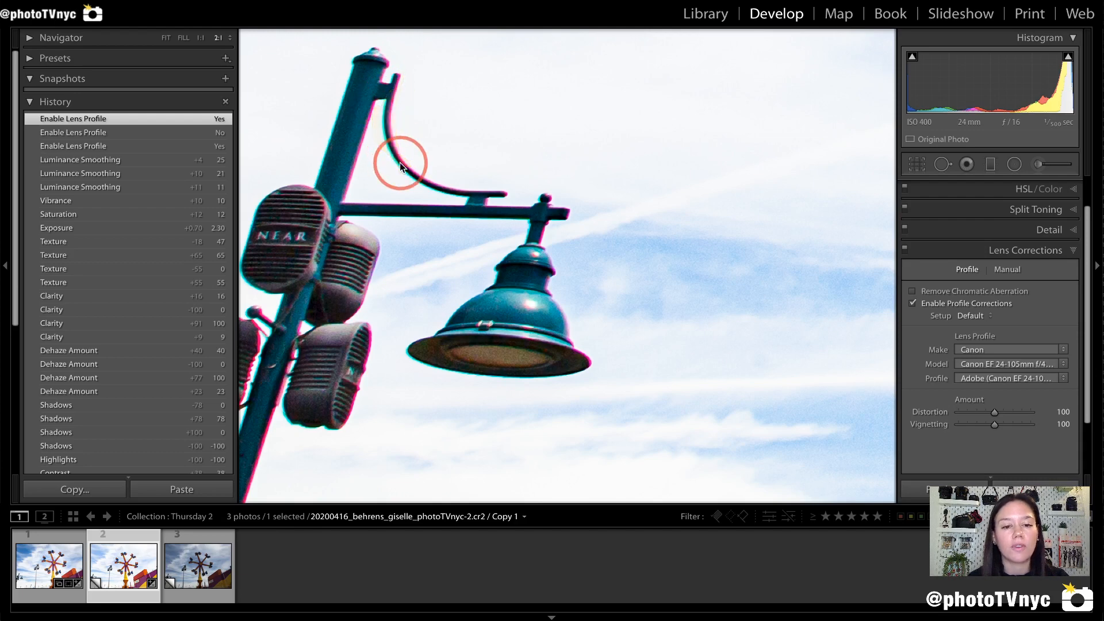
pyautogui.moveTo(348, 184)
pyautogui.mouseDown()
pyautogui.moveTo(374, 119)
pyautogui.moveTo(359, 168)
pyautogui.moveTo(365, 144)
pyautogui.mouseUp()
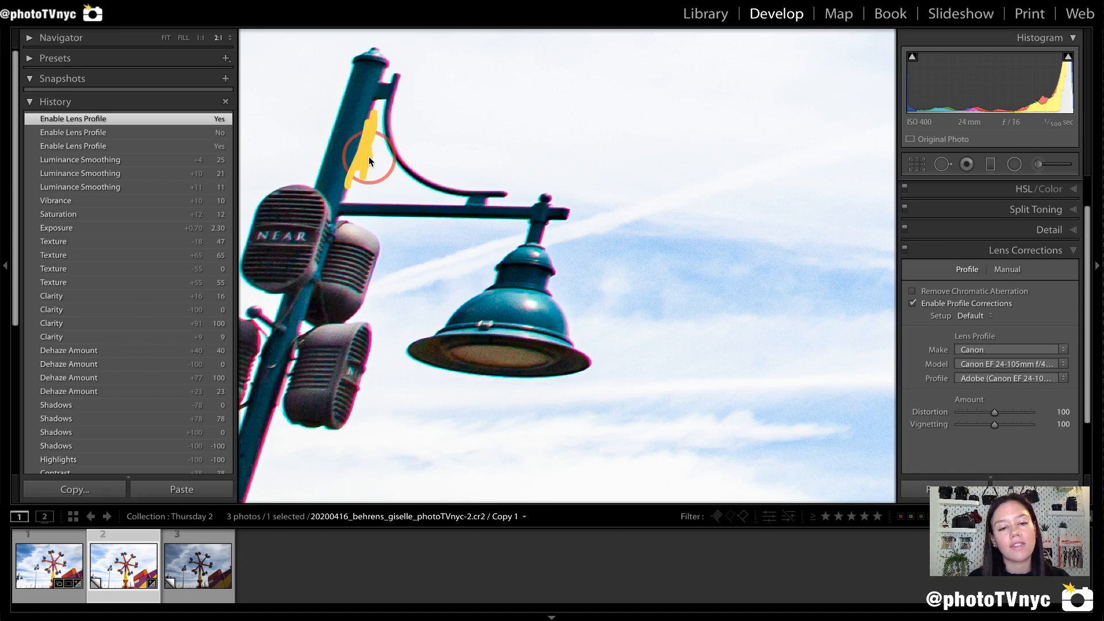
pyautogui.moveTo(322, 165)
pyautogui.mouseDown()
pyautogui.moveTo(345, 95)
pyautogui.moveTo(333, 129)
pyautogui.mouseUp()
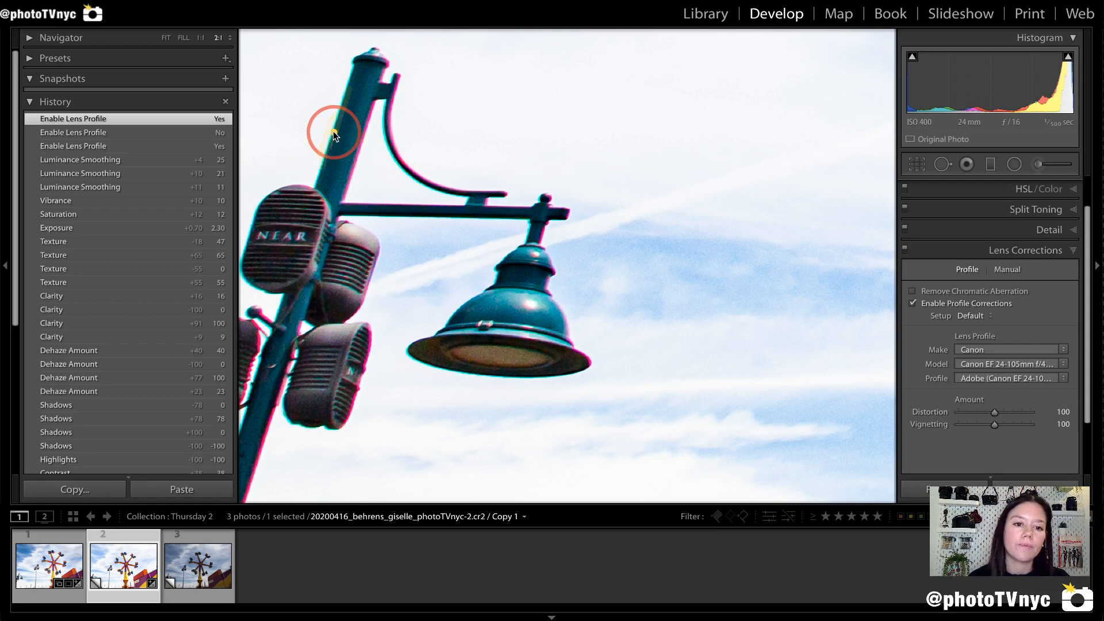
pyautogui.click(679, 218)
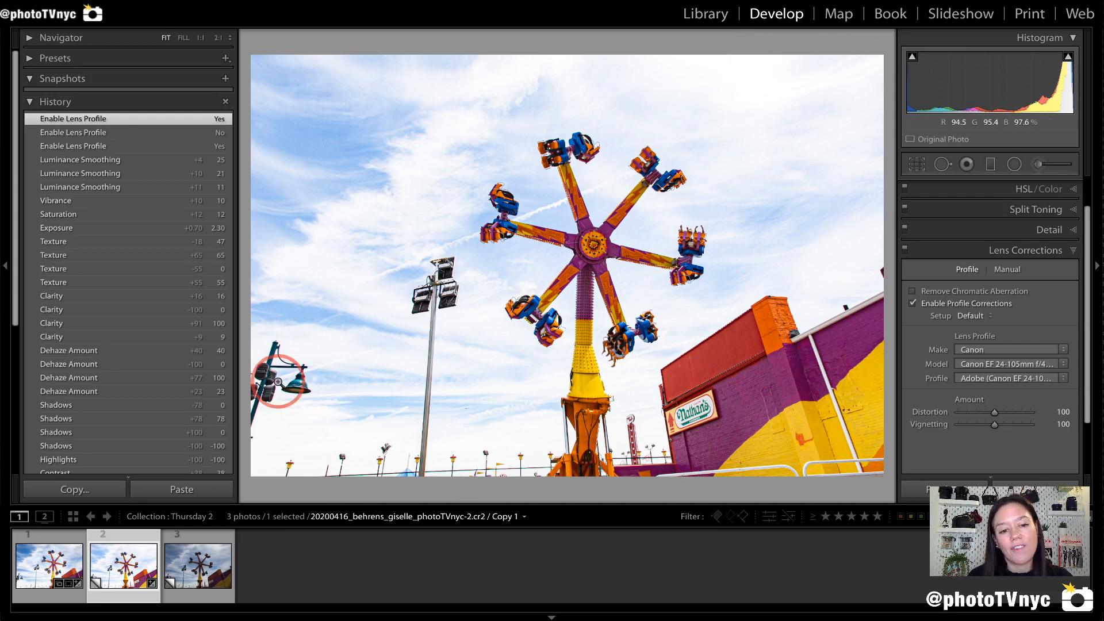
# Turn on chromatic aberration removal while viewing the street lamp at 2:1, comparing it with the removal off and on again
pyautogui.click(263, 396)
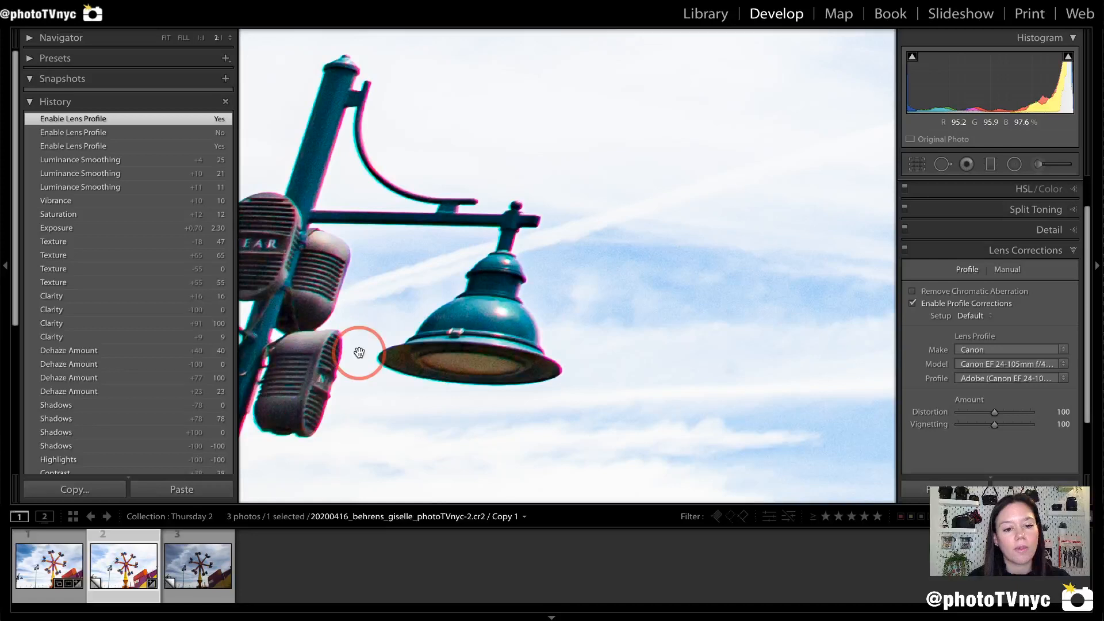
pyautogui.moveTo(328, 362); pyautogui.dragTo(449, 395)
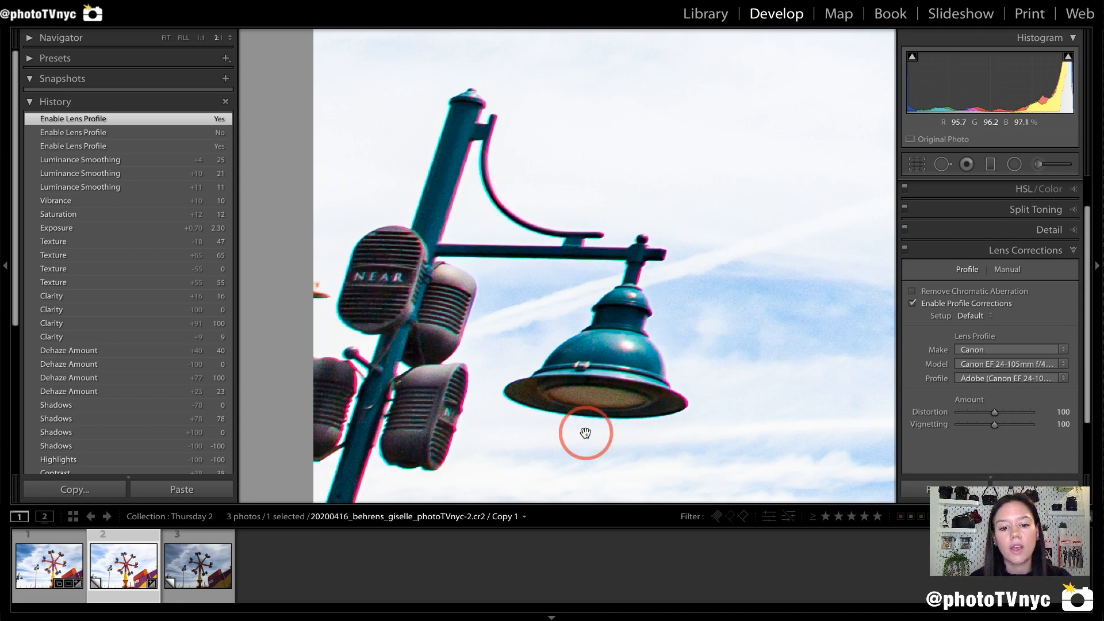
pyautogui.click(913, 292)
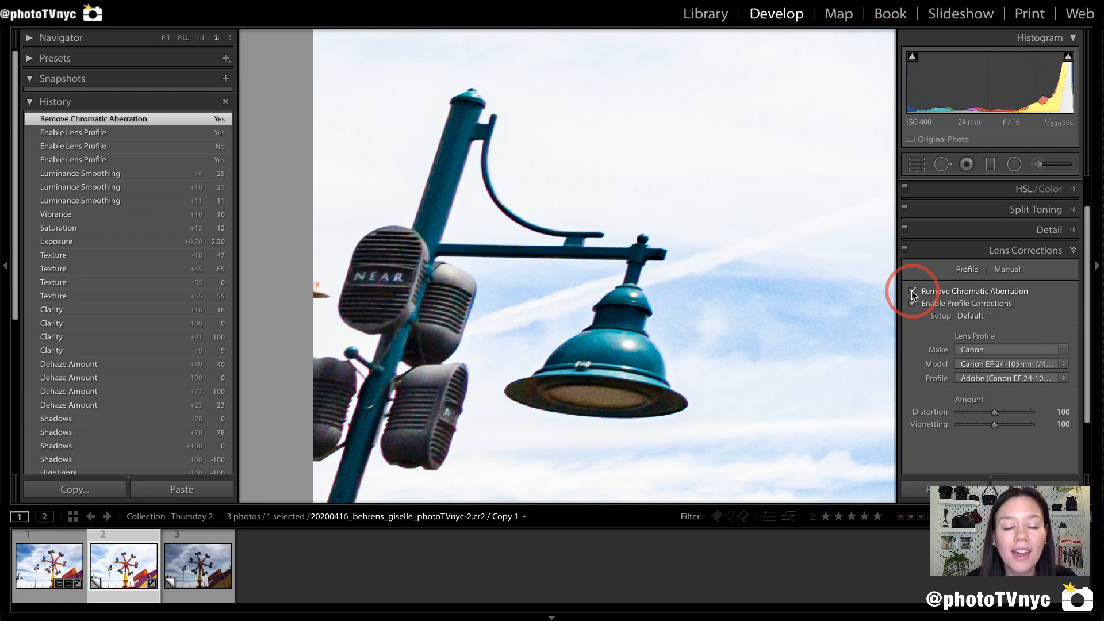
pyautogui.click(913, 291)
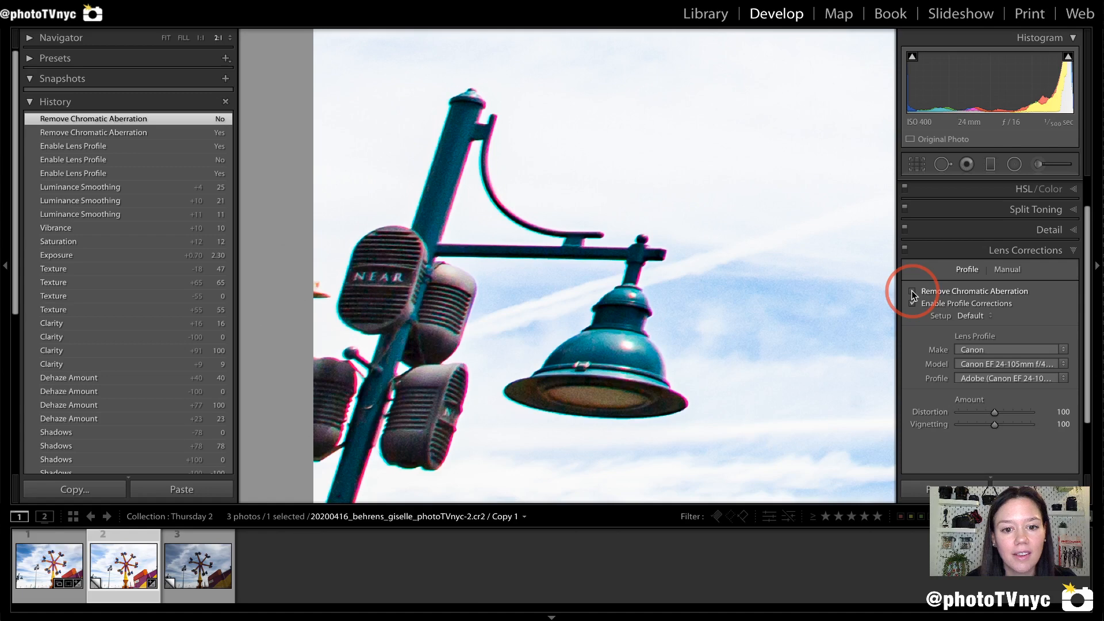
pyautogui.click(912, 291)
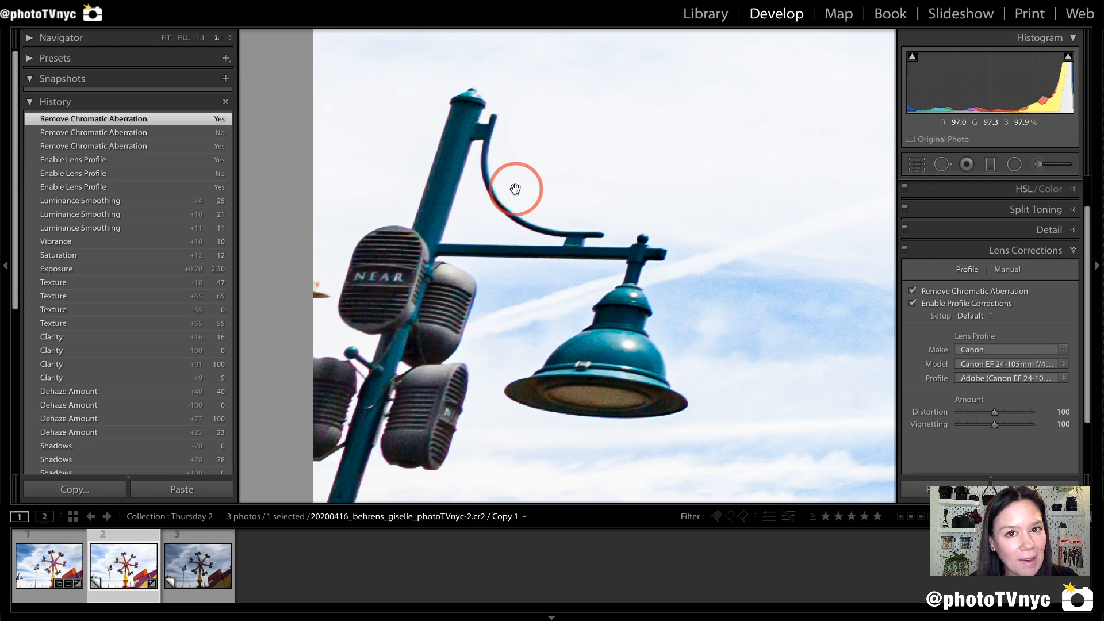
# Examine the lamp post and its curved bracket at 4:1 for fringing, and open the manual lens correction options with Defringe
pyautogui.press('super+equal')
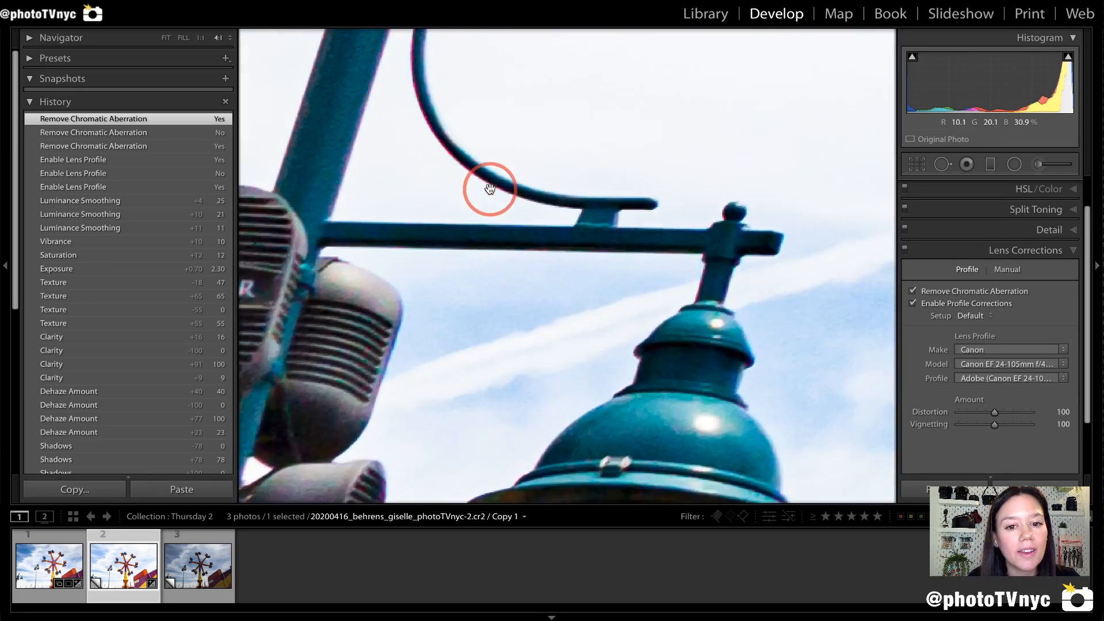
pyautogui.scroll(5, 490, 189)
pyautogui.hscroll(-5, 489, 189)
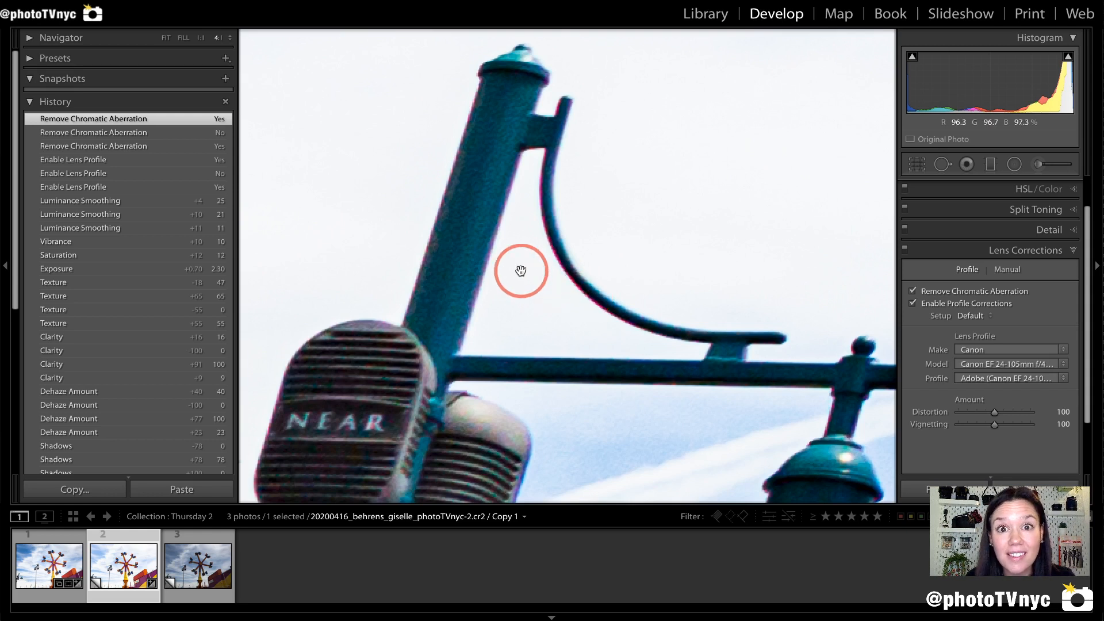
pyautogui.click(1015, 270)
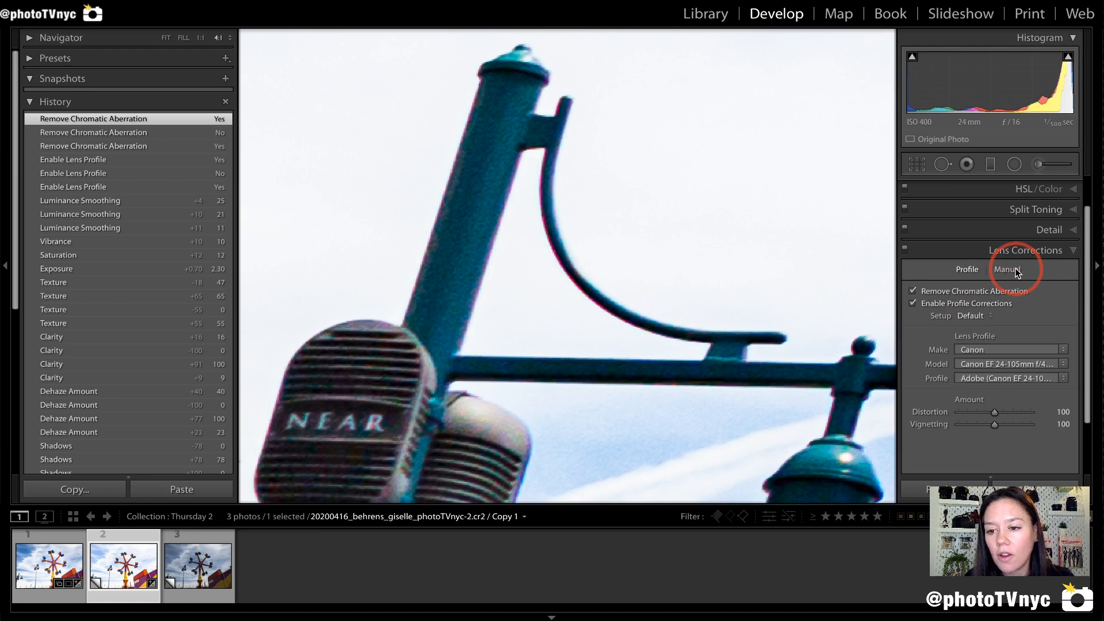
pyautogui.moveTo(999, 338)
pyautogui.mouseDown()
pyautogui.moveTo(911, 350)
pyautogui.moveTo(907, 453)
pyautogui.moveTo(955, 450)
pyautogui.moveTo(1081, 401)
pyautogui.mouseUp()
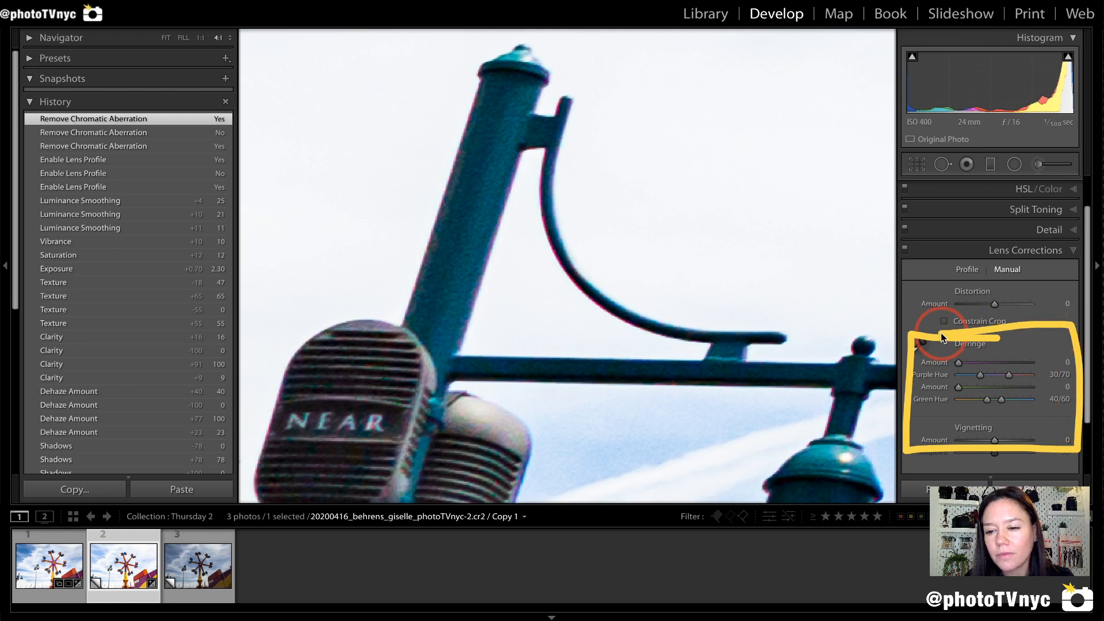
pyautogui.click(928, 346)
pyautogui.moveTo(928, 347)
pyautogui.mouseDown()
pyautogui.moveTo(928, 417)
pyautogui.moveTo(944, 419)
pyautogui.moveTo(922, 344)
pyautogui.mouseUp()
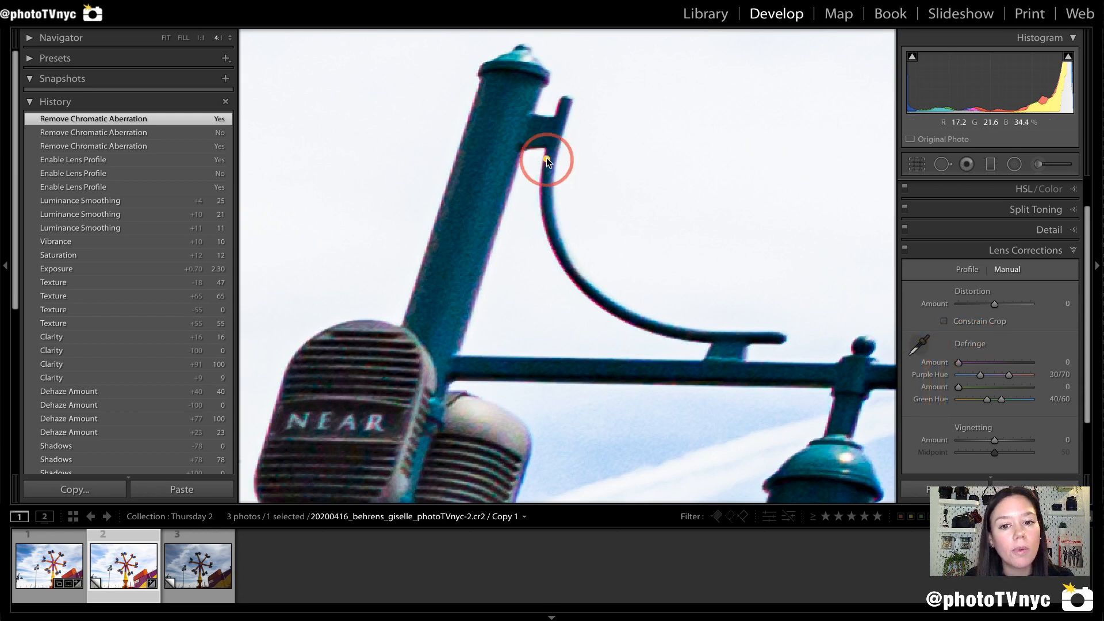
pyautogui.moveTo(543, 150)
pyautogui.mouseDown()
pyautogui.moveTo(544, 261)
pyautogui.moveTo(587, 326)
pyautogui.mouseUp()
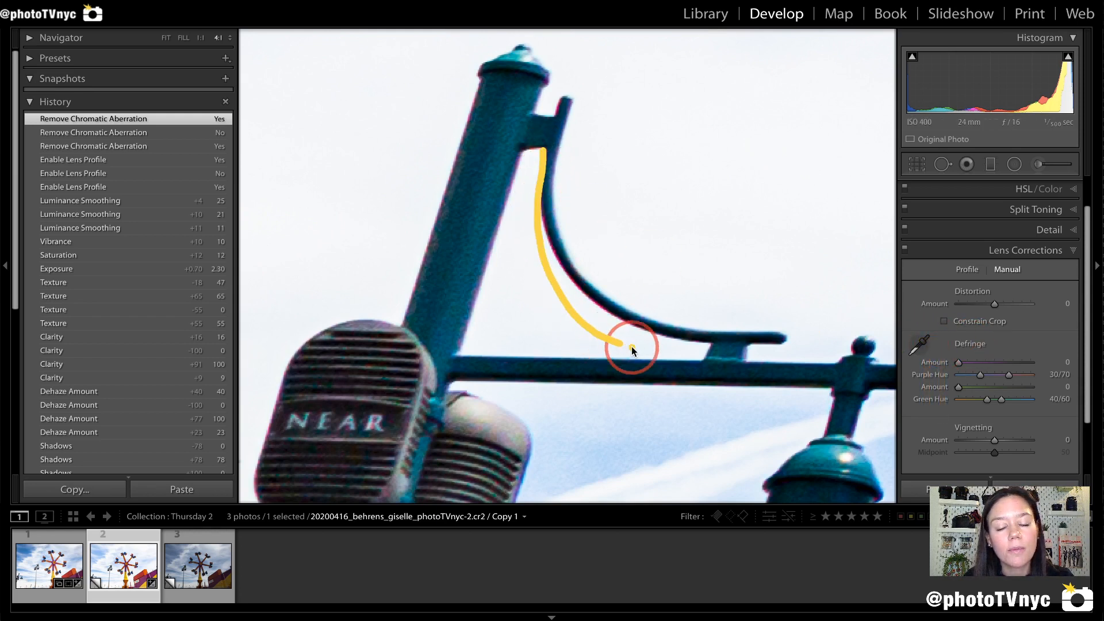
pyautogui.moveTo(543, 249)
pyautogui.mouseDown()
pyautogui.moveTo(561, 301)
pyautogui.moveTo(631, 343)
pyautogui.mouseUp()
pyautogui.moveTo(466, 351)
pyautogui.mouseDown()
pyautogui.moveTo(496, 204)
pyautogui.moveTo(523, 138)
pyautogui.moveTo(465, 344)
pyautogui.moveTo(530, 140)
pyautogui.mouseUp()
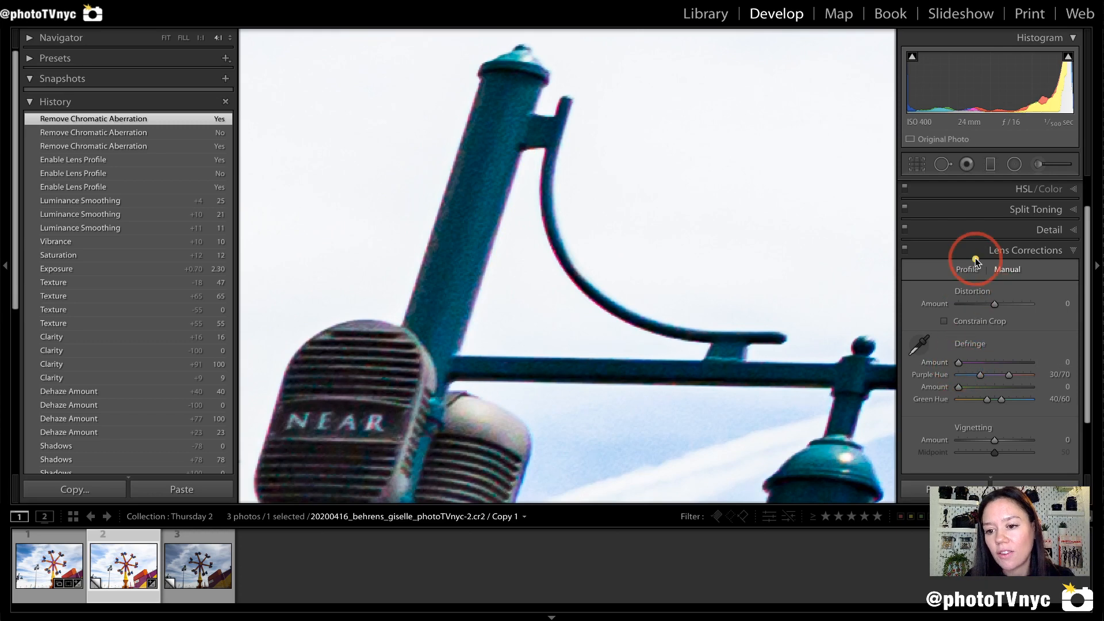
pyautogui.moveTo(935, 268)
pyautogui.mouseDown()
pyautogui.moveTo(1027, 269)
pyautogui.moveTo(1045, 288)
pyautogui.moveTo(975, 289)
pyautogui.moveTo(997, 272)
pyautogui.mouseUp()
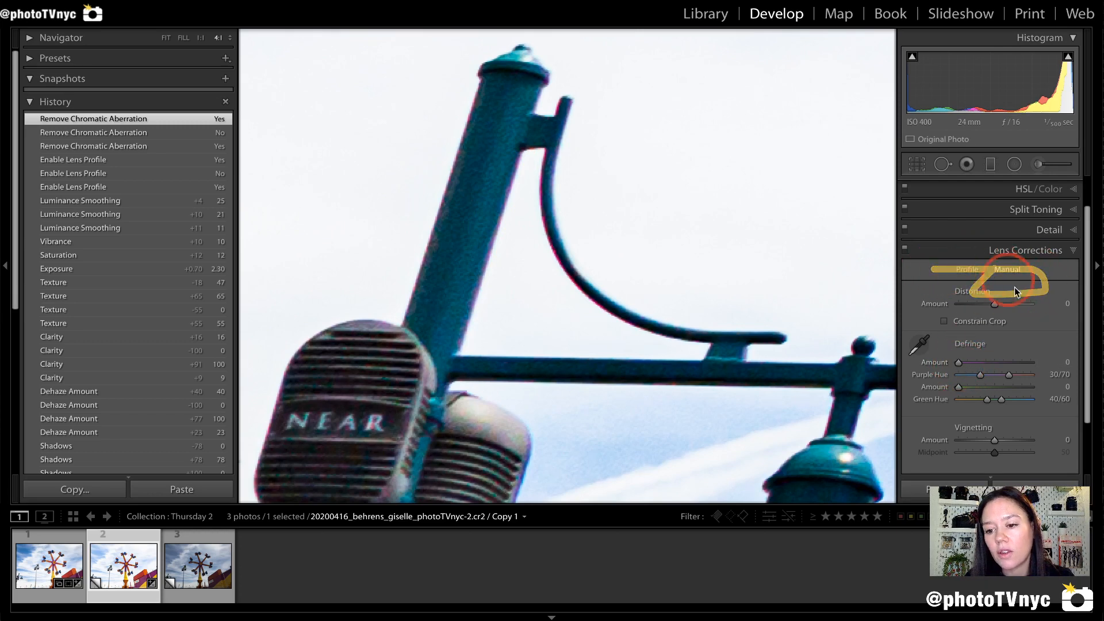
# Set the purple Defringe amount to 3 for the lamp post, and return to the full photo
pyautogui.click(958, 359)
pyautogui.moveTo(958, 358)
pyautogui.mouseDown()
pyautogui.moveTo(940, 331)
pyautogui.moveTo(935, 362)
pyautogui.moveTo(948, 362)
pyautogui.moveTo(923, 362)
pyautogui.moveTo(949, 364)
pyautogui.mouseUp()
pyautogui.click(971, 361)
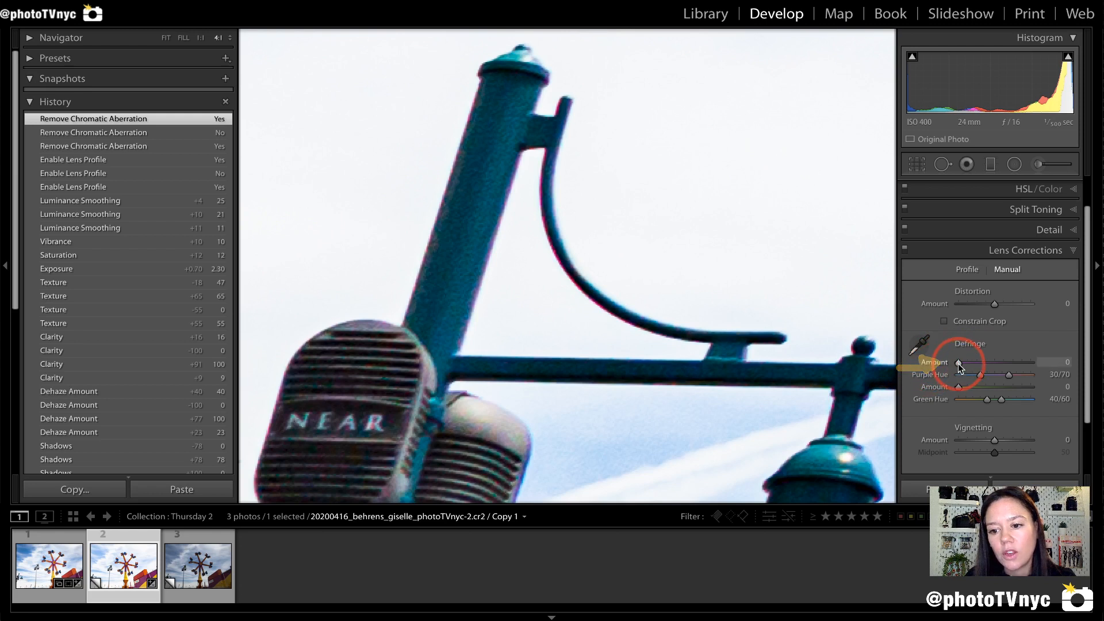
pyautogui.moveTo(959, 365); pyautogui.dragTo(969, 365)
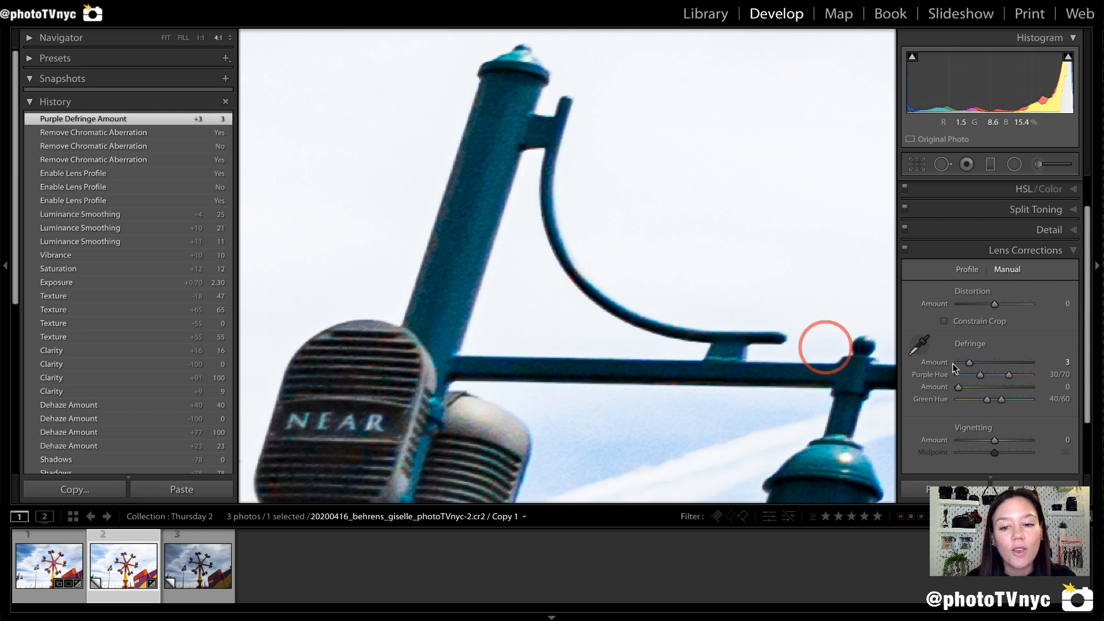
pyautogui.moveTo(1042, 288)
pyautogui.mouseDown()
pyautogui.moveTo(1027, 255)
pyautogui.moveTo(971, 290)
pyautogui.moveTo(1039, 279)
pyautogui.moveTo(1015, 254)
pyautogui.mouseUp()
pyautogui.moveTo(978, 336); pyautogui.dragTo(1001, 335)
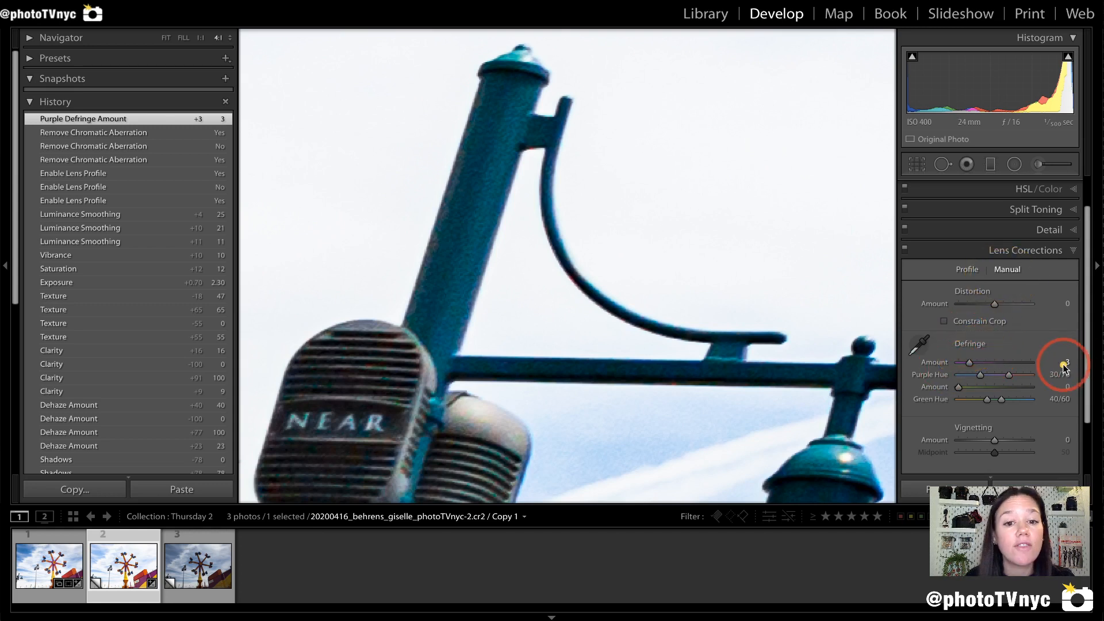
pyautogui.click(504, 302)
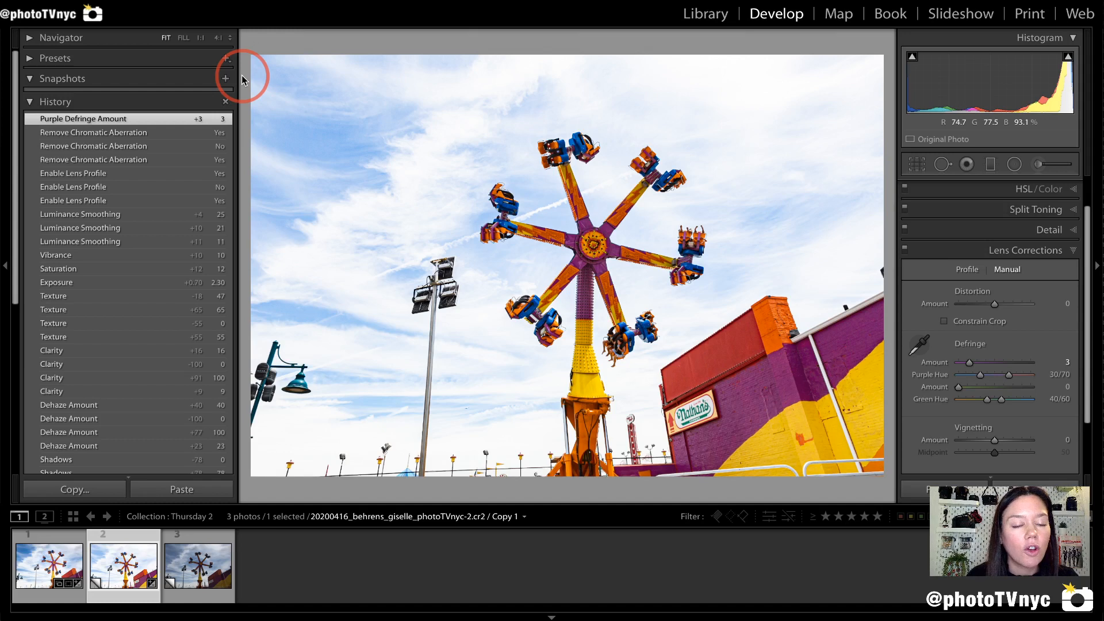
pyautogui.click(1071, 251)
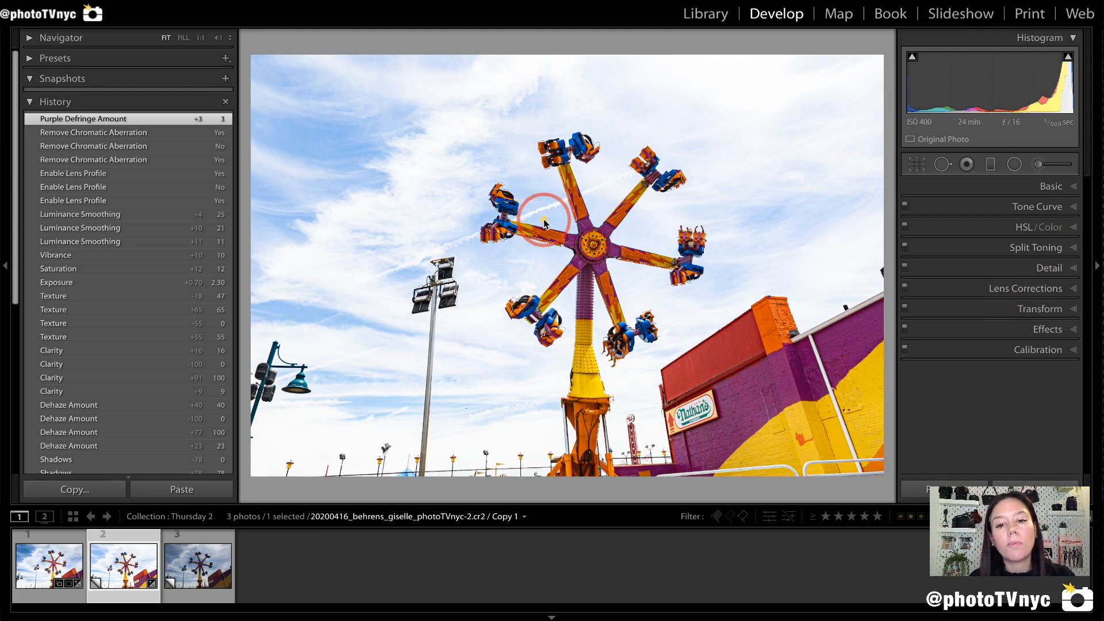
pyautogui.moveTo(544, 221)
pyautogui.mouseDown()
pyautogui.moveTo(522, 148)
pyautogui.moveTo(596, 144)
pyautogui.moveTo(584, 196)
pyautogui.moveTo(621, 190)
pyautogui.moveTo(630, 143)
pyautogui.moveTo(693, 181)
pyautogui.moveTo(649, 210)
pyautogui.moveTo(650, 233)
pyautogui.moveTo(709, 233)
pyautogui.moveTo(703, 277)
pyautogui.mouseUp()
pyautogui.moveTo(284, 140)
pyautogui.mouseDown()
pyautogui.moveTo(278, 175)
pyautogui.moveTo(380, 212)
pyautogui.moveTo(356, 112)
pyautogui.moveTo(276, 138)
pyautogui.moveTo(278, 167)
pyautogui.mouseUp()
pyautogui.moveTo(360, 118)
pyautogui.mouseDown()
pyautogui.moveTo(290, 100)
pyautogui.moveTo(268, 254)
pyautogui.moveTo(287, 259)
pyautogui.moveTo(366, 202)
pyautogui.moveTo(384, 152)
pyautogui.moveTo(428, 102)
pyautogui.moveTo(308, 97)
pyautogui.mouseUp()
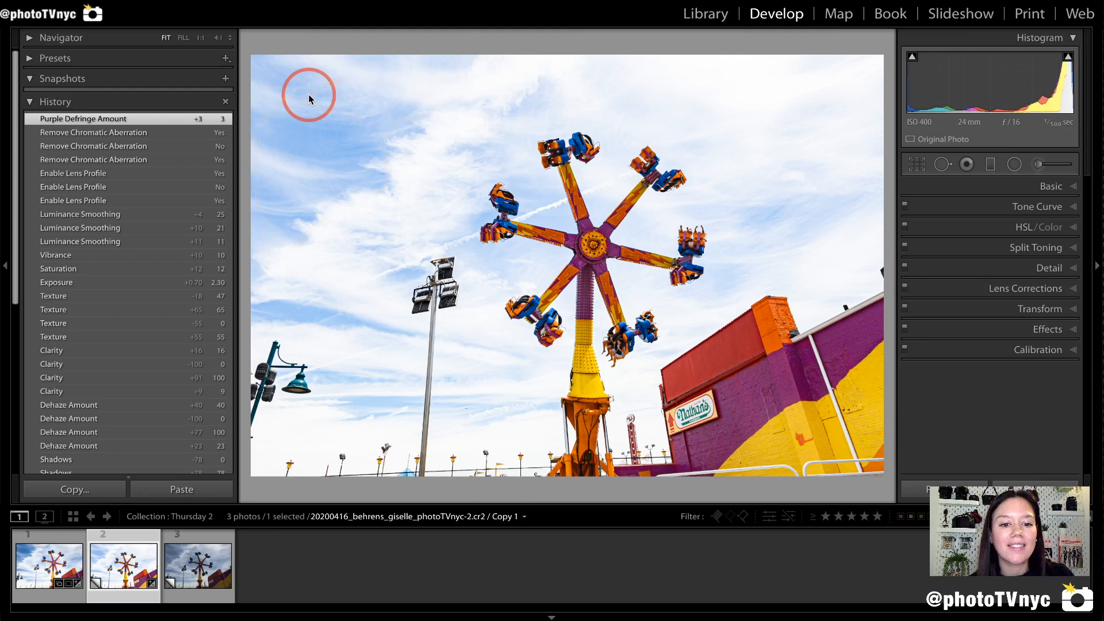
pyautogui.moveTo(459, 120)
pyautogui.mouseDown()
pyautogui.moveTo(418, 135)
pyautogui.moveTo(397, 197)
pyautogui.moveTo(316, 241)
pyautogui.moveTo(339, 302)
pyautogui.moveTo(385, 315)
pyautogui.moveTo(398, 223)
pyautogui.moveTo(438, 195)
pyautogui.moveTo(479, 132)
pyautogui.mouseUp()
pyautogui.moveTo(491, 60); pyautogui.dragTo(402, 153)
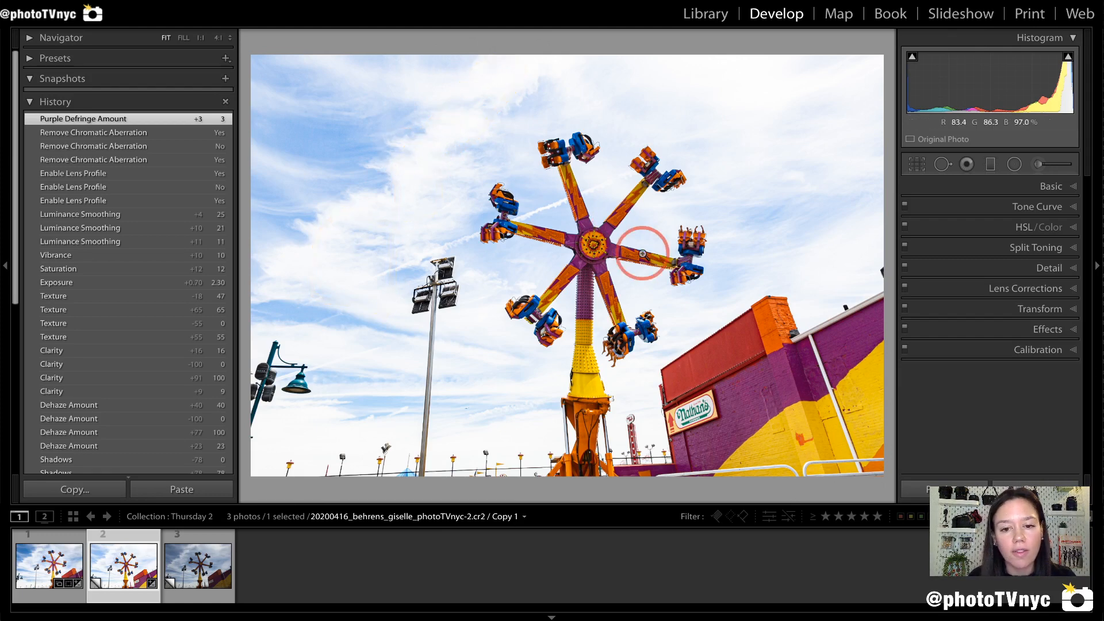
pyautogui.click(1050, 187)
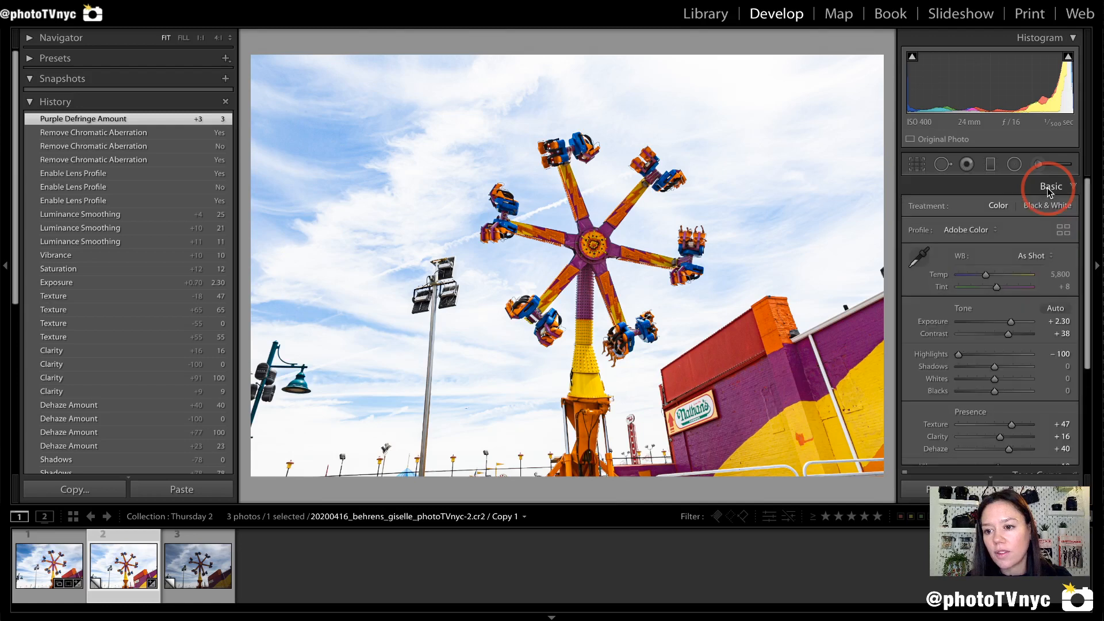
pyautogui.click(1051, 187)
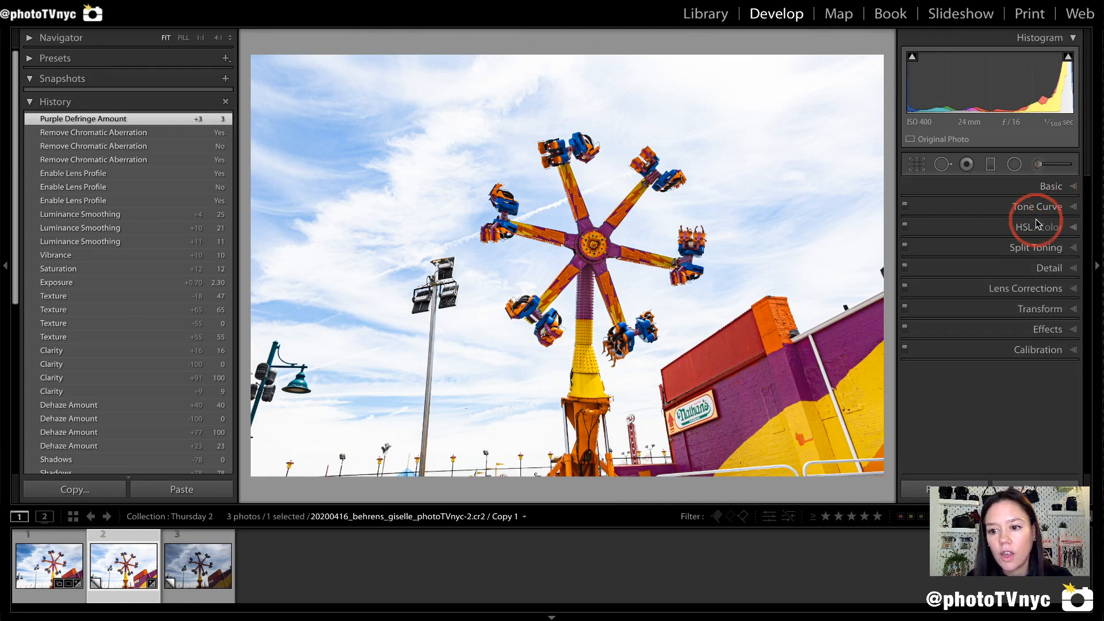
pyautogui.moveTo(1042, 218)
pyautogui.mouseDown()
pyautogui.moveTo(985, 234)
pyautogui.moveTo(1044, 247)
pyautogui.mouseUp()
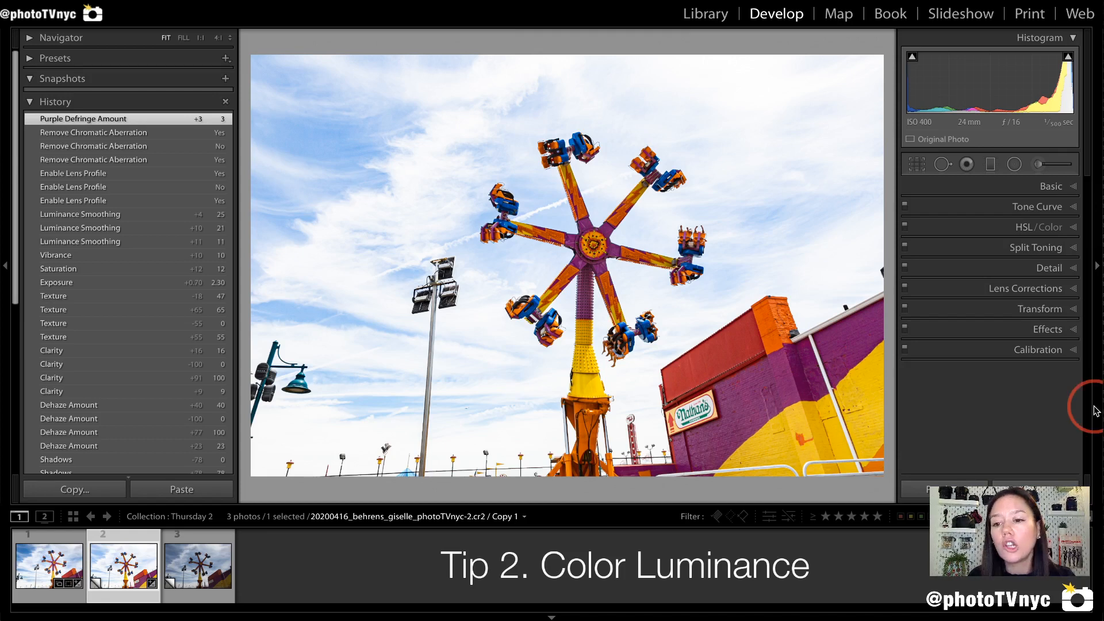
# Try targeted luminance adjustments on the sky, darkening aqua and blue to −87 and brightening them to +98
pyautogui.click(1065, 229)
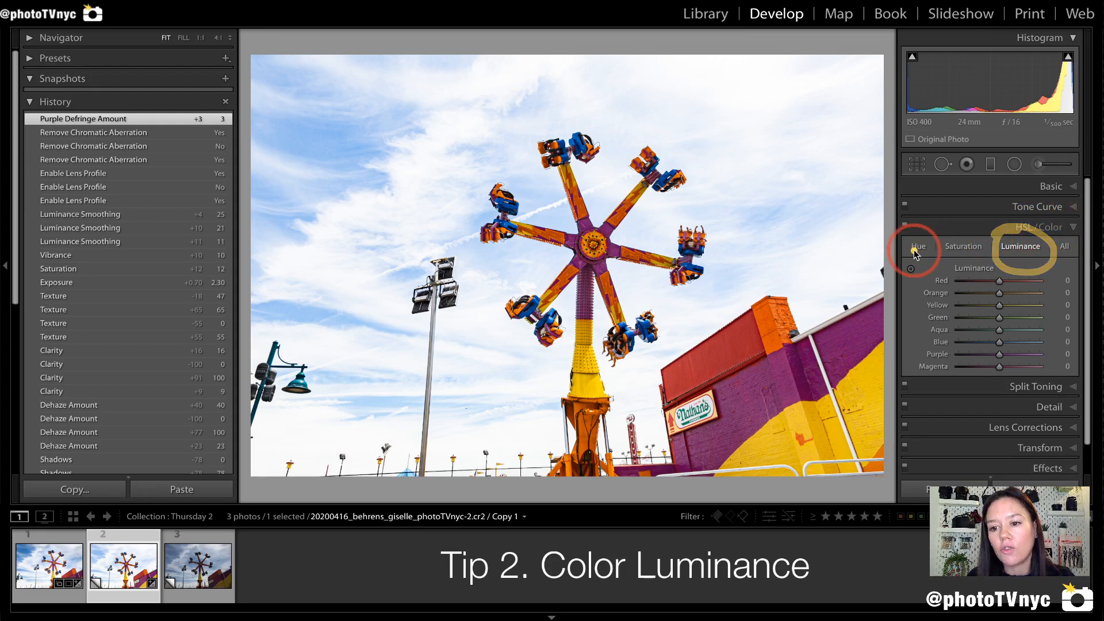
pyautogui.click(964, 247)
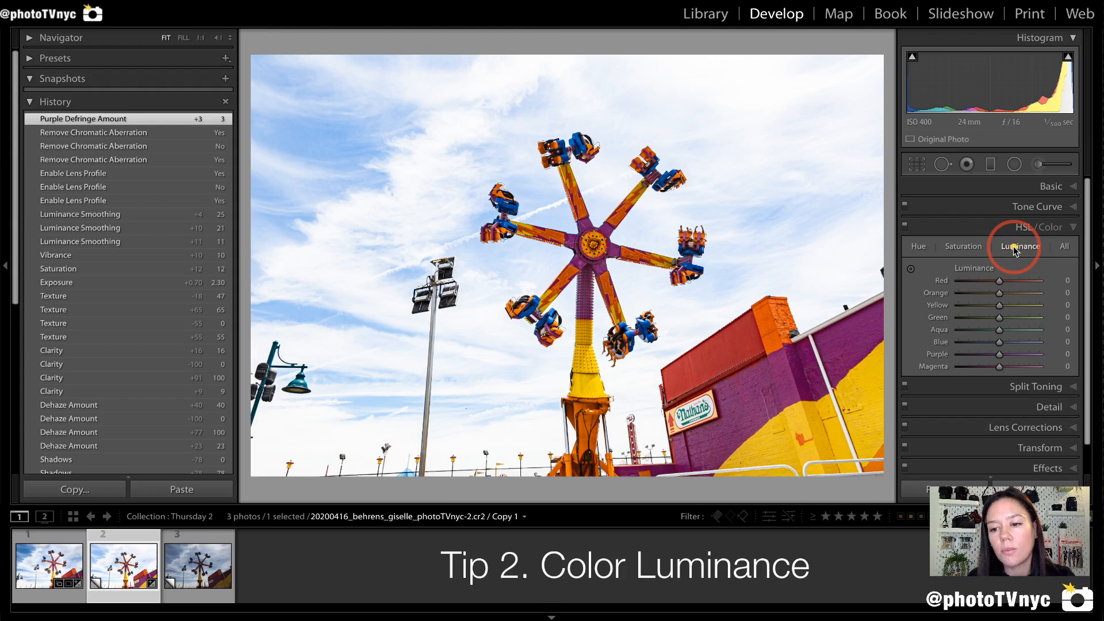
pyautogui.click(912, 270)
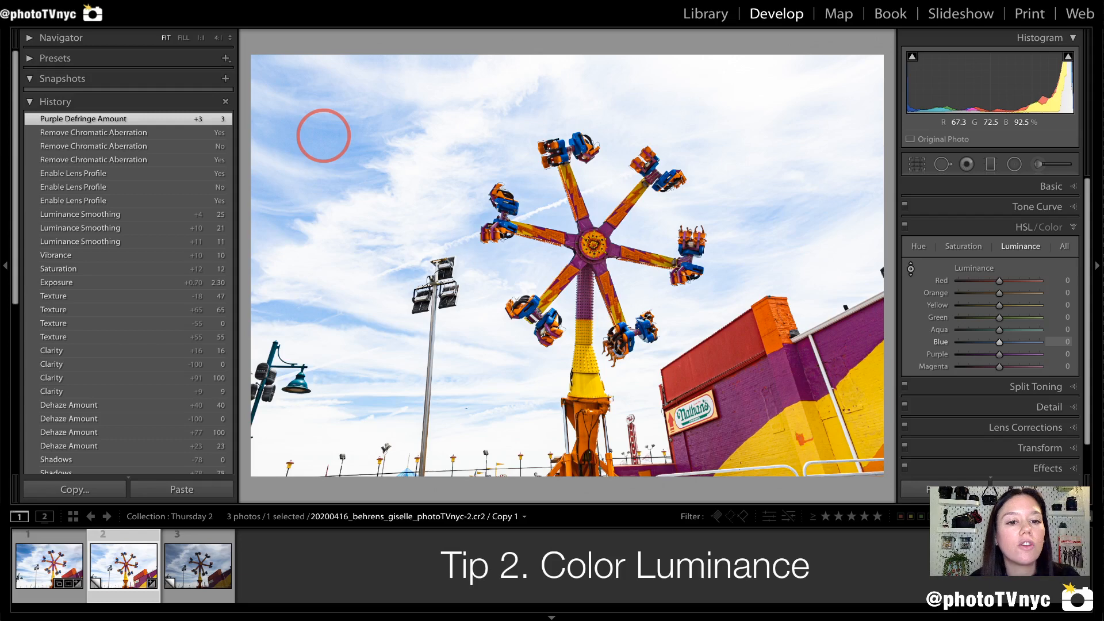
pyautogui.moveTo(321, 136); pyautogui.dragTo(323, 194)
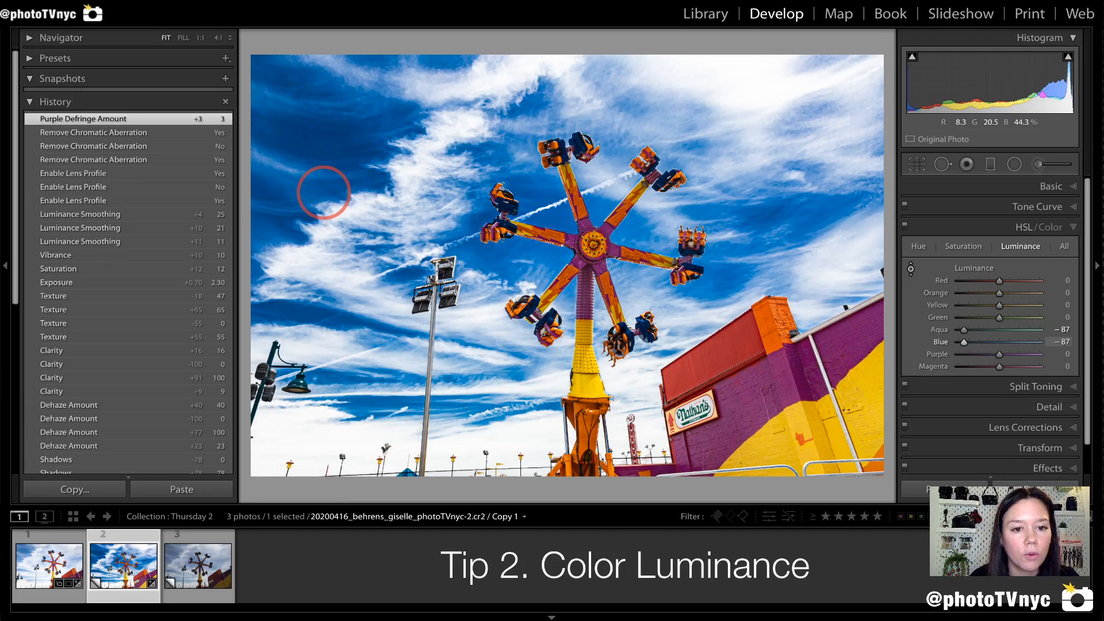
pyautogui.moveTo(324, 194); pyautogui.dragTo(320, 15)
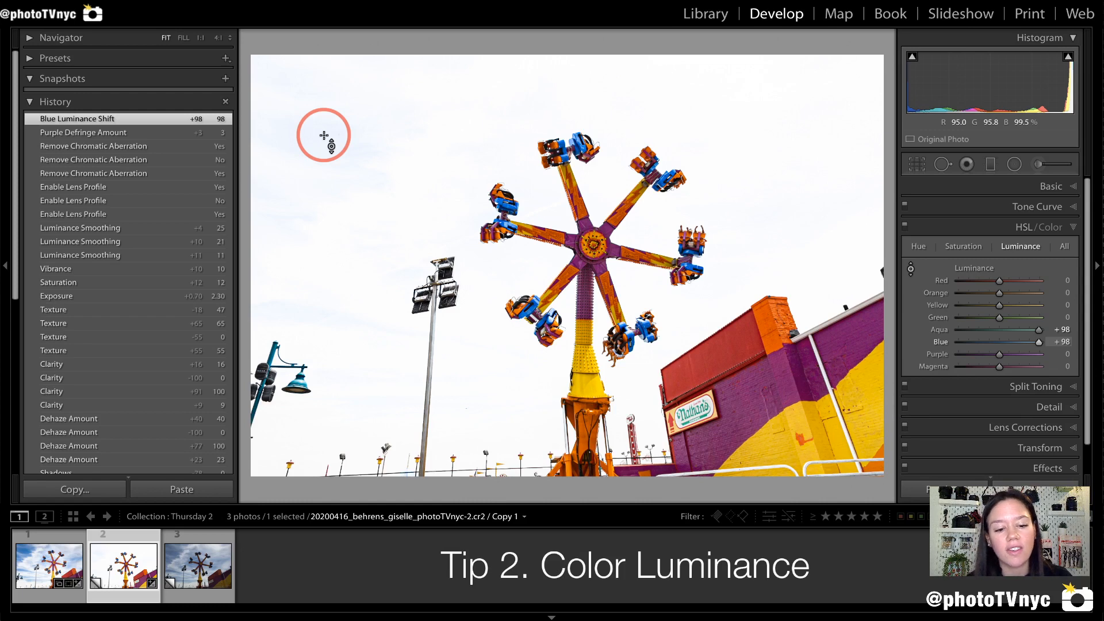
# View the unedited Copy 2 for comparison, return to Copy 1 and reset all its HSL luminance values
pyautogui.click(189, 570)
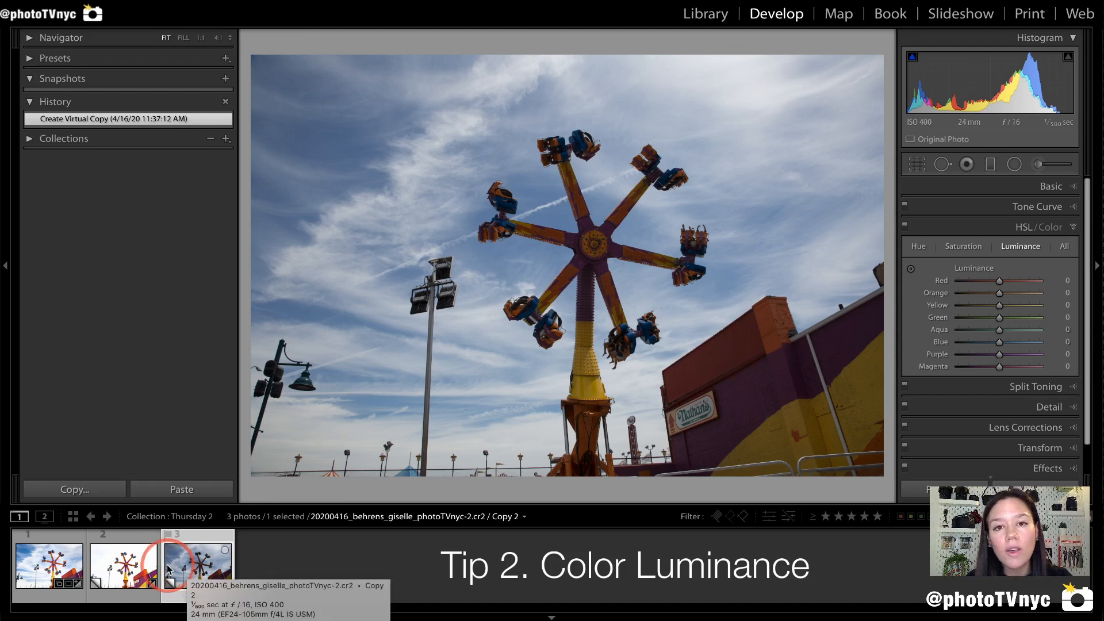
pyautogui.click(123, 568)
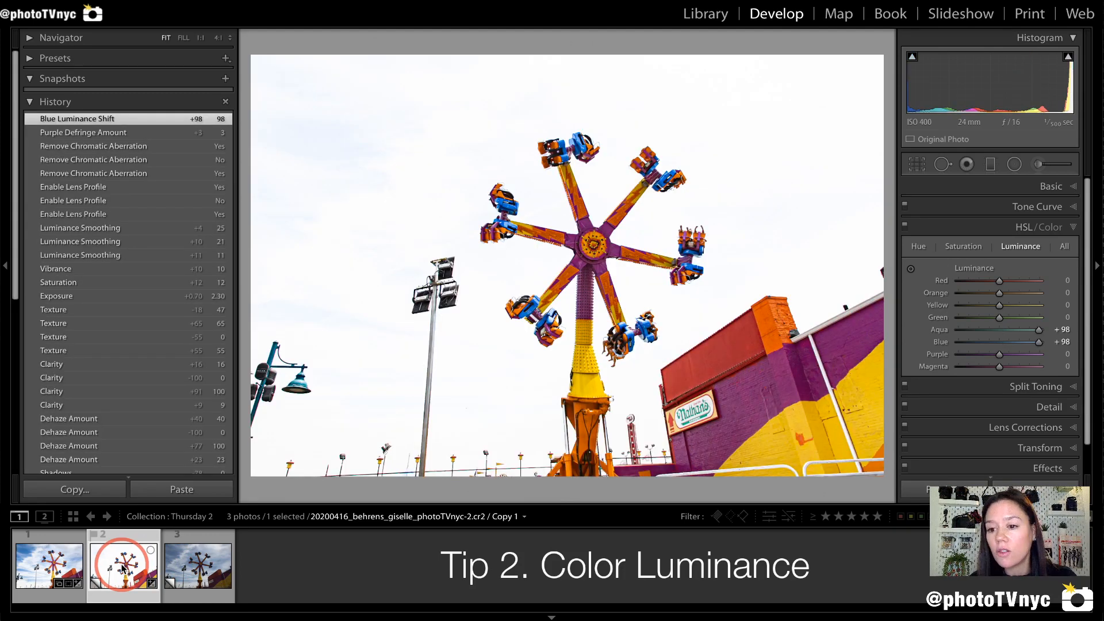
pyautogui.doubleClick(975, 273)
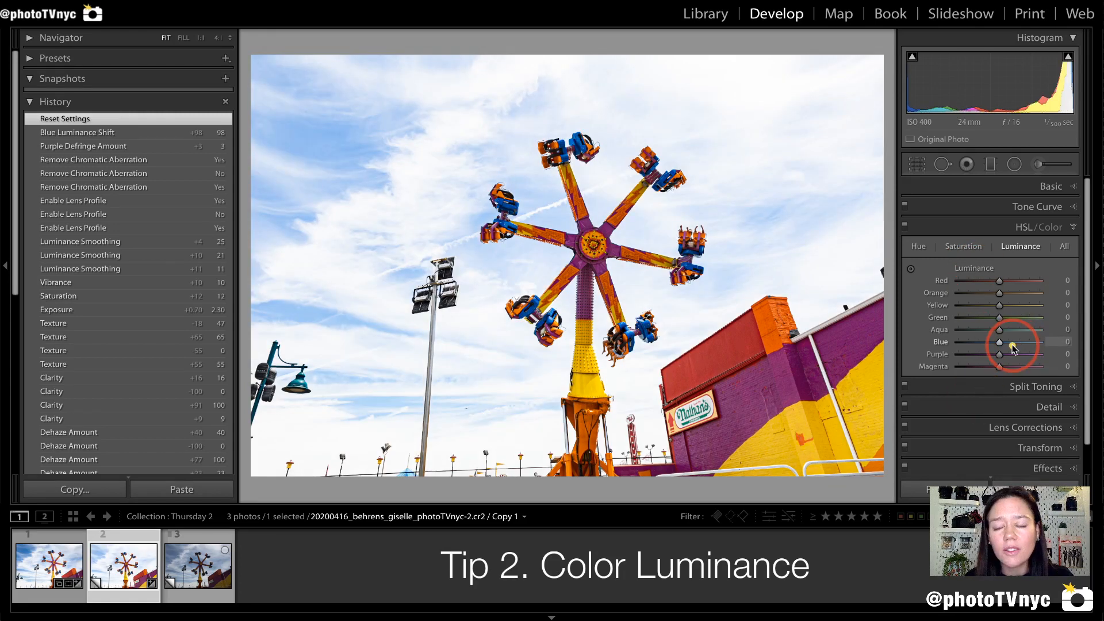
# Darken the sky to −29 aqua and blue luminance with targeted adjustment, and reduce its aqua and blue saturation to −23
pyautogui.click(911, 269)
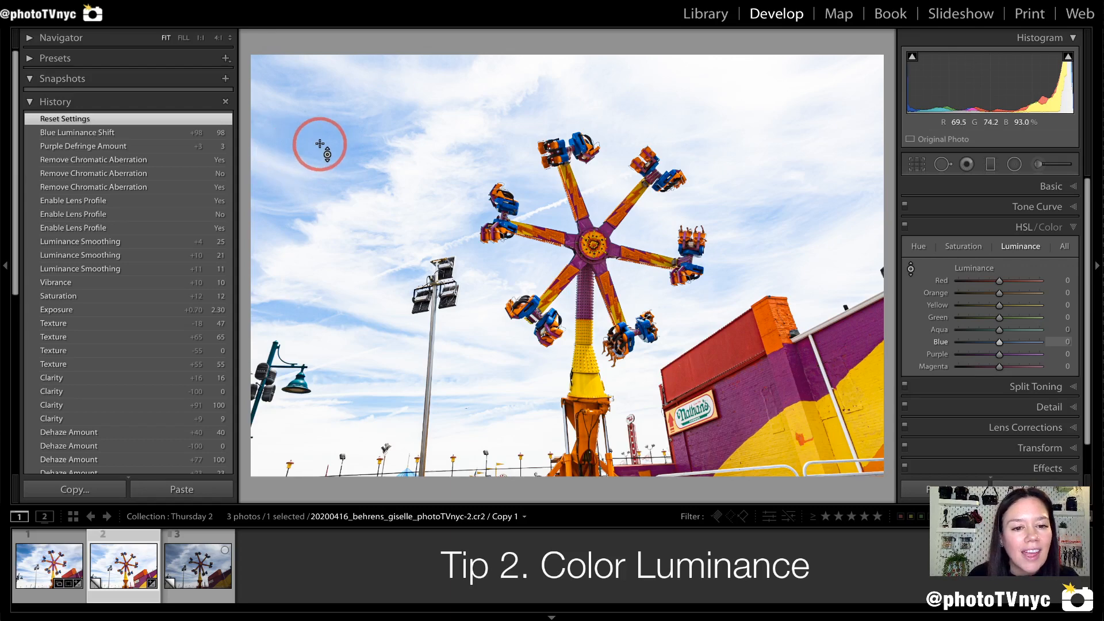
pyautogui.moveTo(303, 135); pyautogui.dragTo(305, 148)
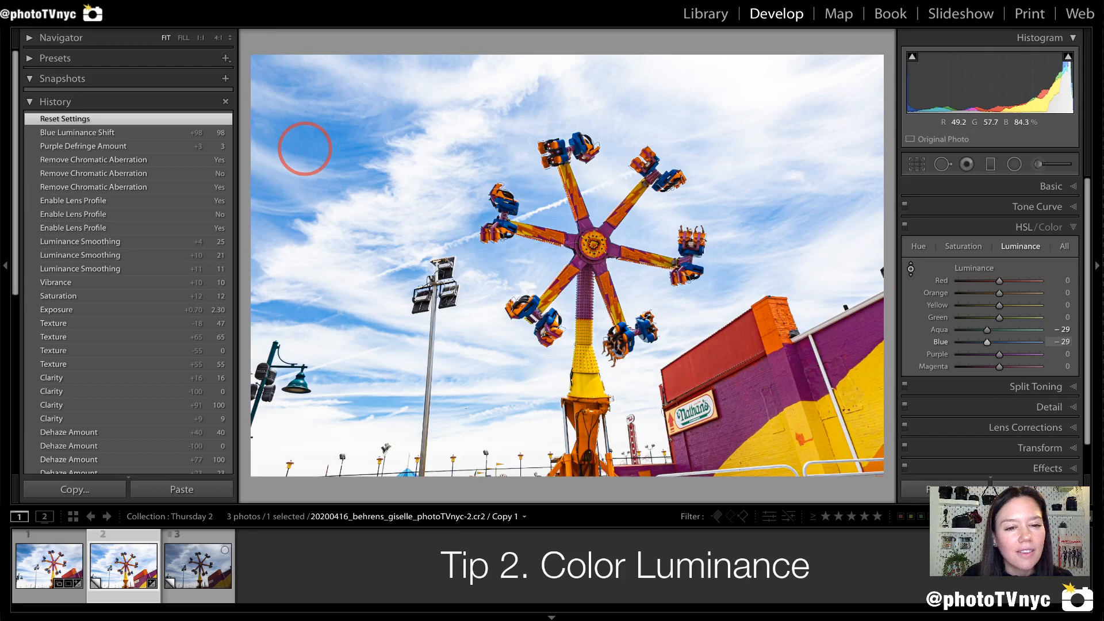
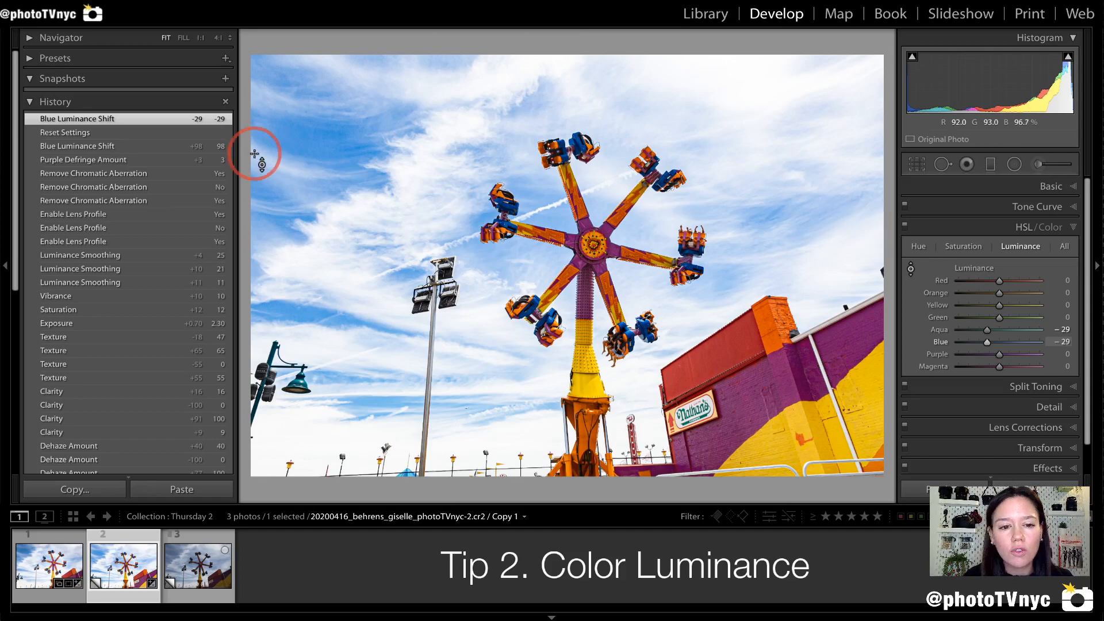
pyautogui.click(968, 248)
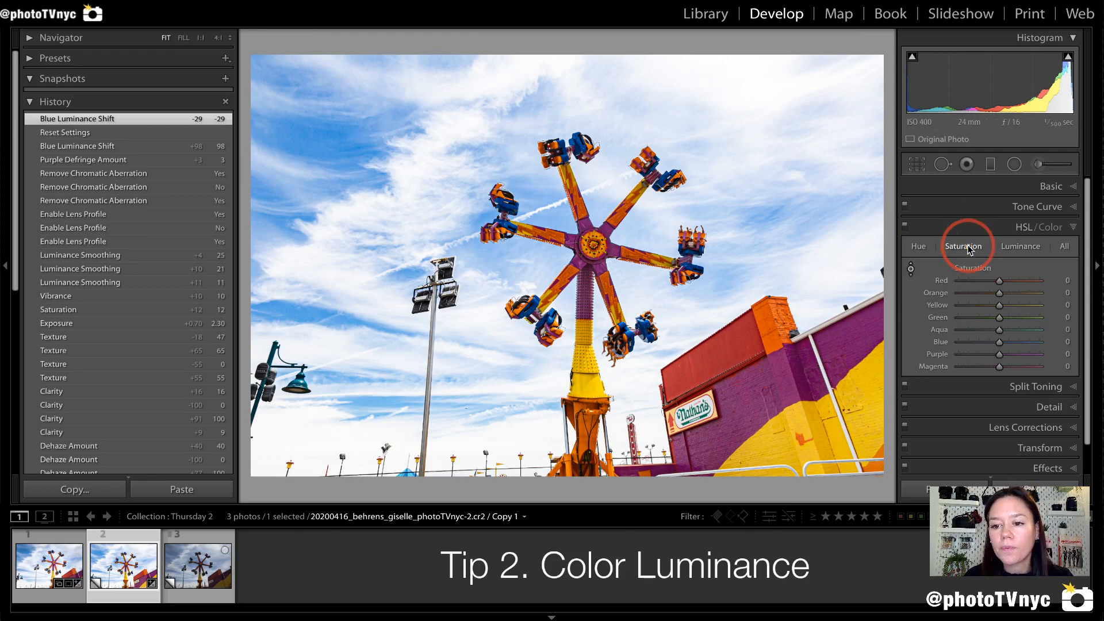
pyautogui.click(911, 269)
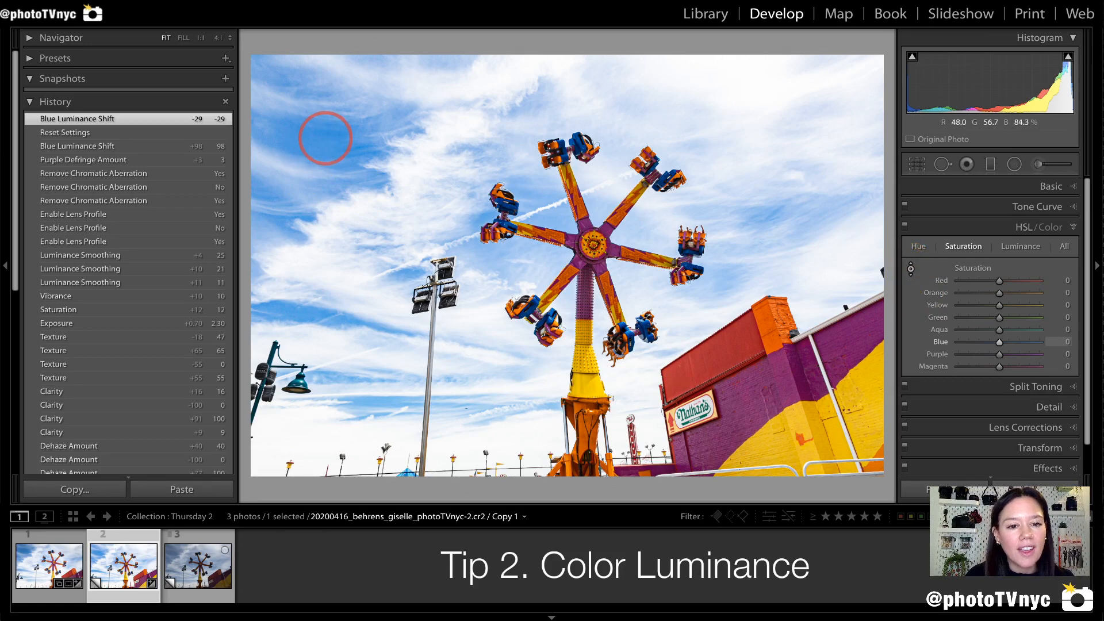
pyautogui.moveTo(325, 142); pyautogui.dragTo(325, 149)
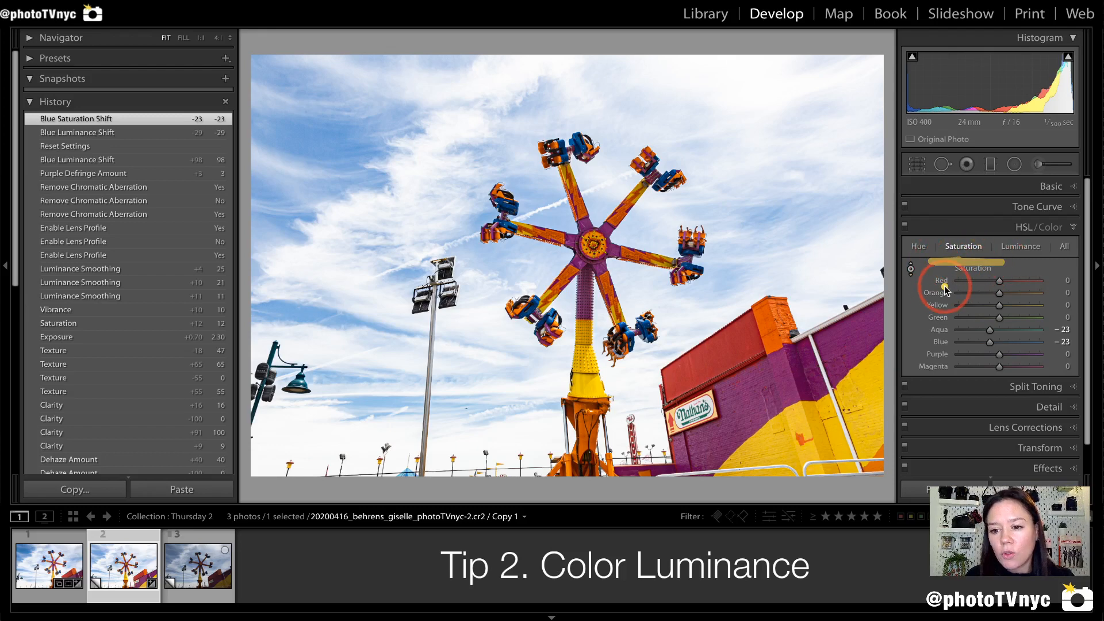
# Raise the orange saturation to +13 and the yellow saturation to +6, and close the HSL adjustments
pyautogui.moveTo(946, 291); pyautogui.dragTo(905, 305)
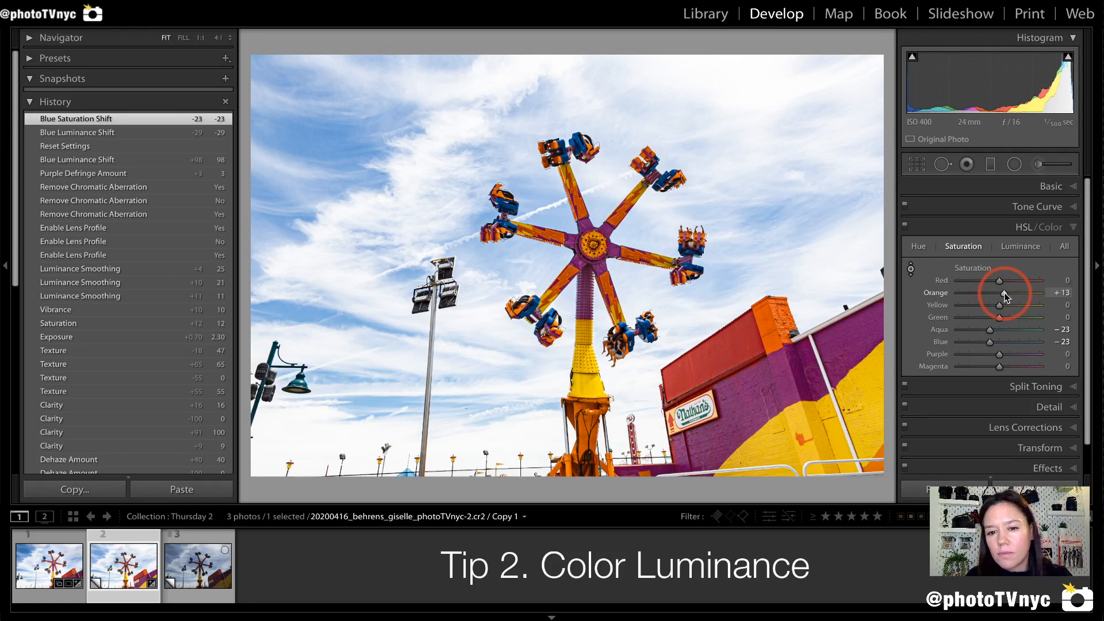
pyautogui.moveTo(1005, 296); pyautogui.dragTo(1005, 296)
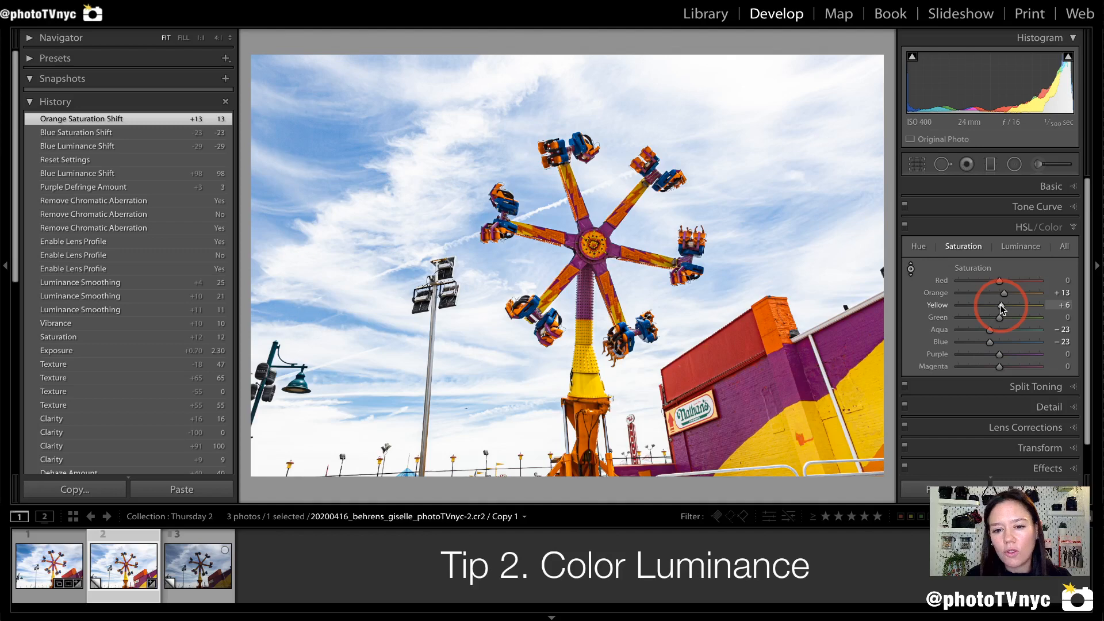
pyautogui.moveTo(1001, 309); pyautogui.dragTo(1002, 309)
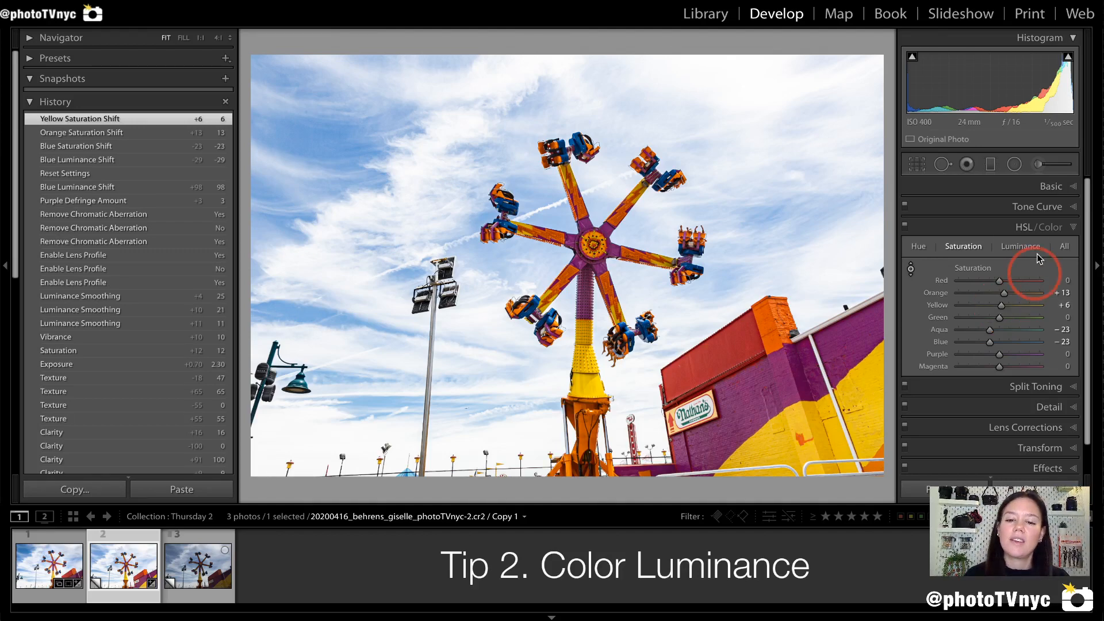
pyautogui.click(1073, 228)
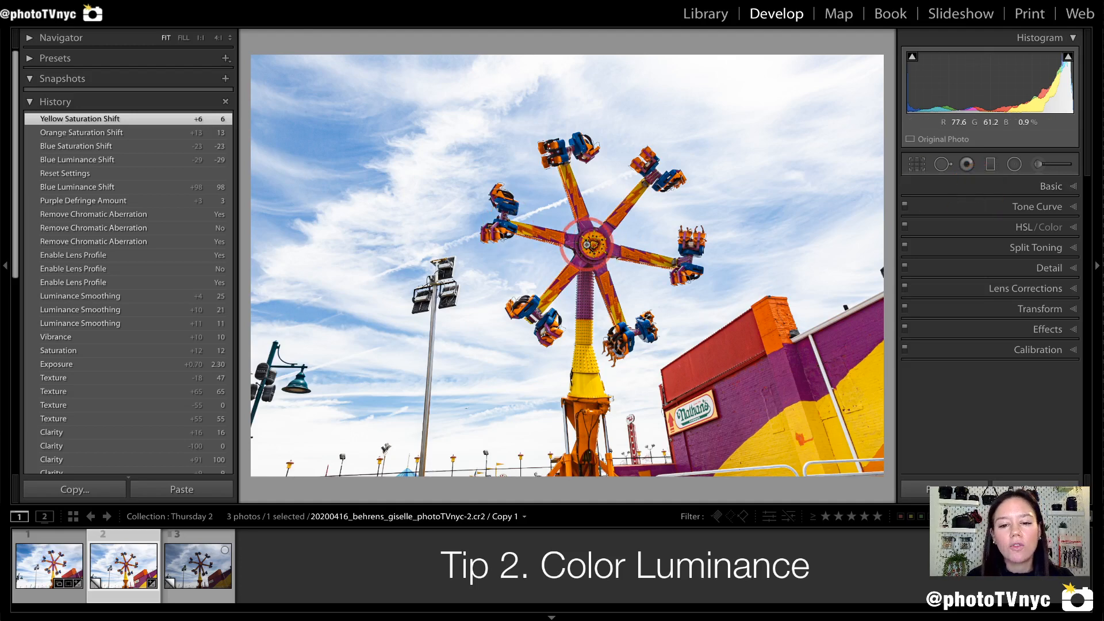
# Examine the ride's hub, arms and seats against the sky at 1:1
pyautogui.click(549, 244)
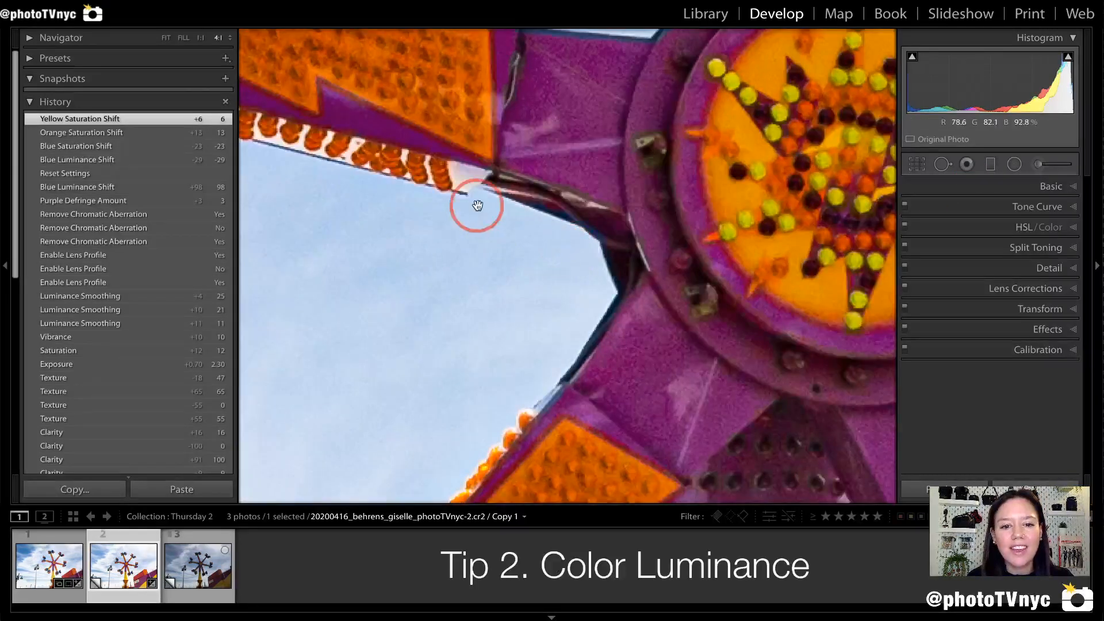
pyautogui.click(200, 38)
pyautogui.moveTo(451, 239); pyautogui.dragTo(532, 229)
pyautogui.moveTo(473, 271); pyautogui.dragTo(448, 167)
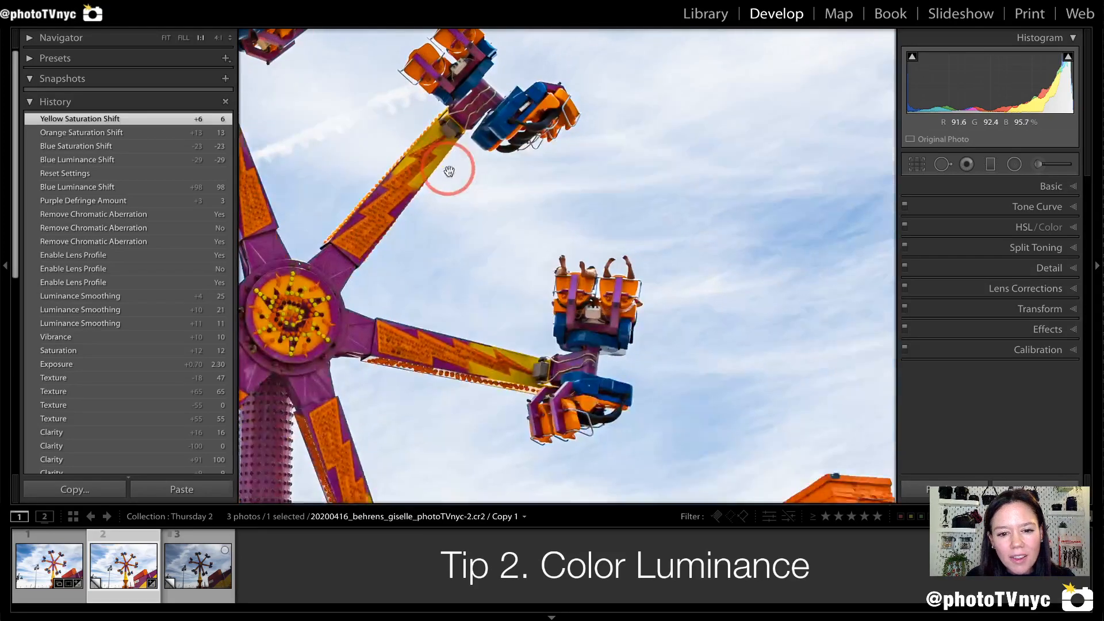
pyautogui.moveTo(635, 356); pyautogui.dragTo(649, 236)
pyautogui.moveTo(407, 328); pyautogui.dragTo(685, 224)
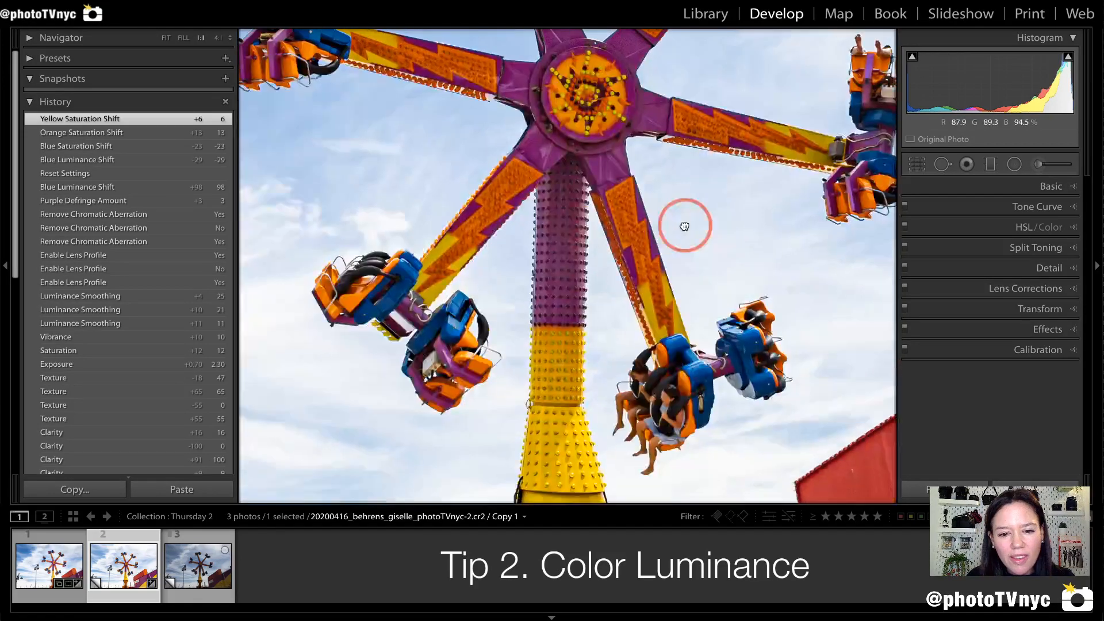
# Reduce Dehaze to +28 in the Basic adjustments while viewing the full photo
pyautogui.click(1027, 189)
pyautogui.click(604, 288)
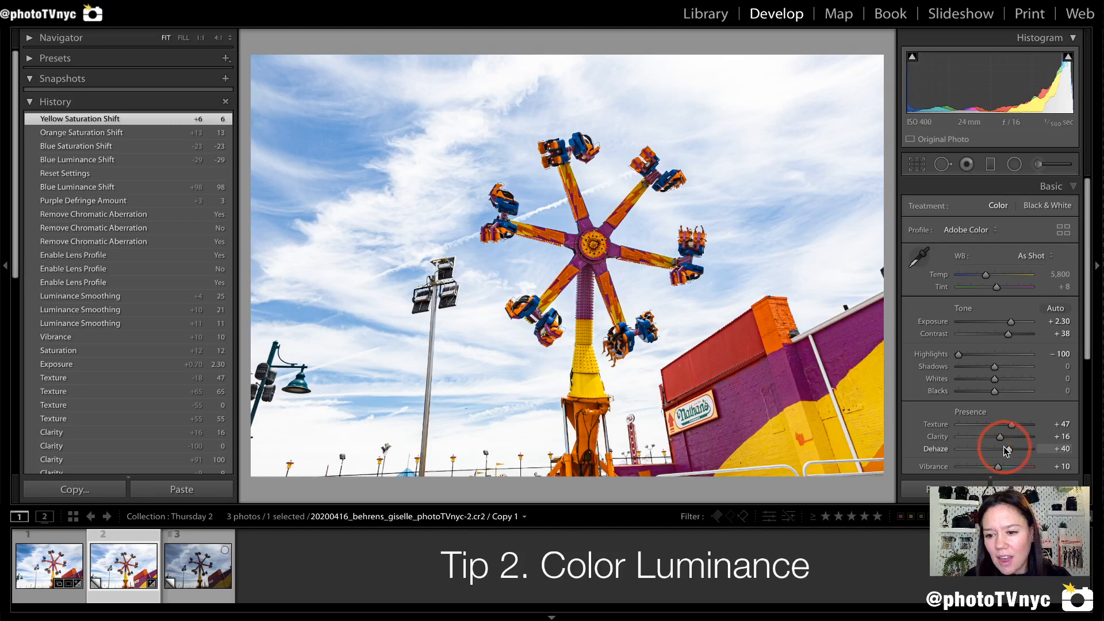
pyautogui.moveTo(1009, 448); pyautogui.dragTo(1007, 449)
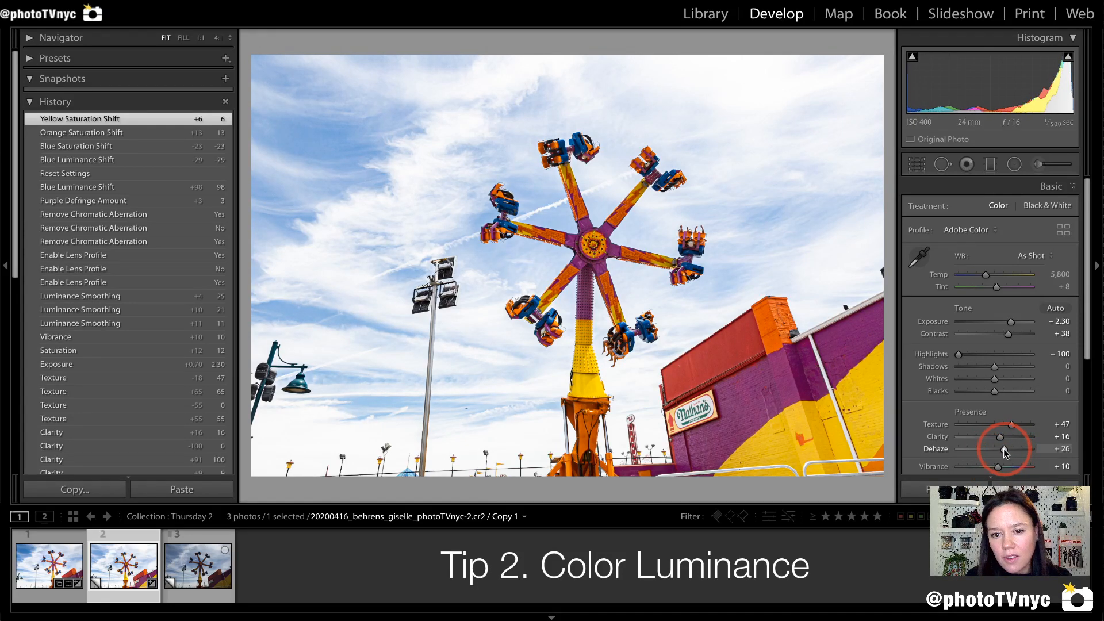
pyautogui.moveTo(1006, 453); pyautogui.dragTo(1005, 453)
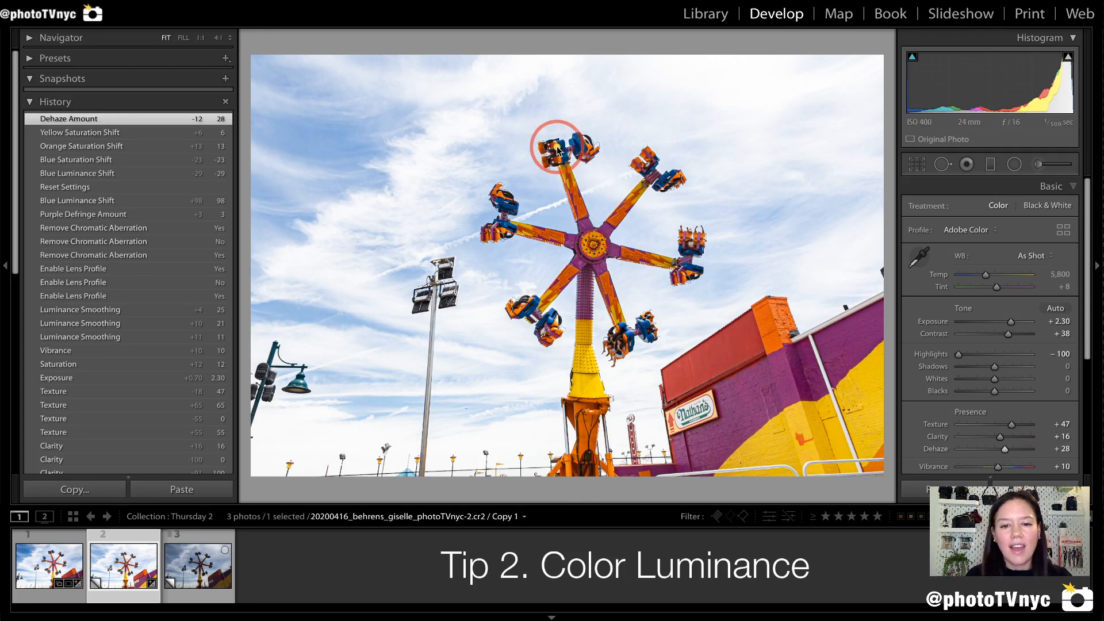
pyautogui.moveTo(557, 147)
pyautogui.mouseDown()
pyautogui.moveTo(580, 237)
pyautogui.moveTo(522, 230)
pyautogui.moveTo(576, 238)
pyautogui.moveTo(532, 305)
pyautogui.moveTo(578, 311)
pyautogui.moveTo(580, 332)
pyautogui.mouseUp()
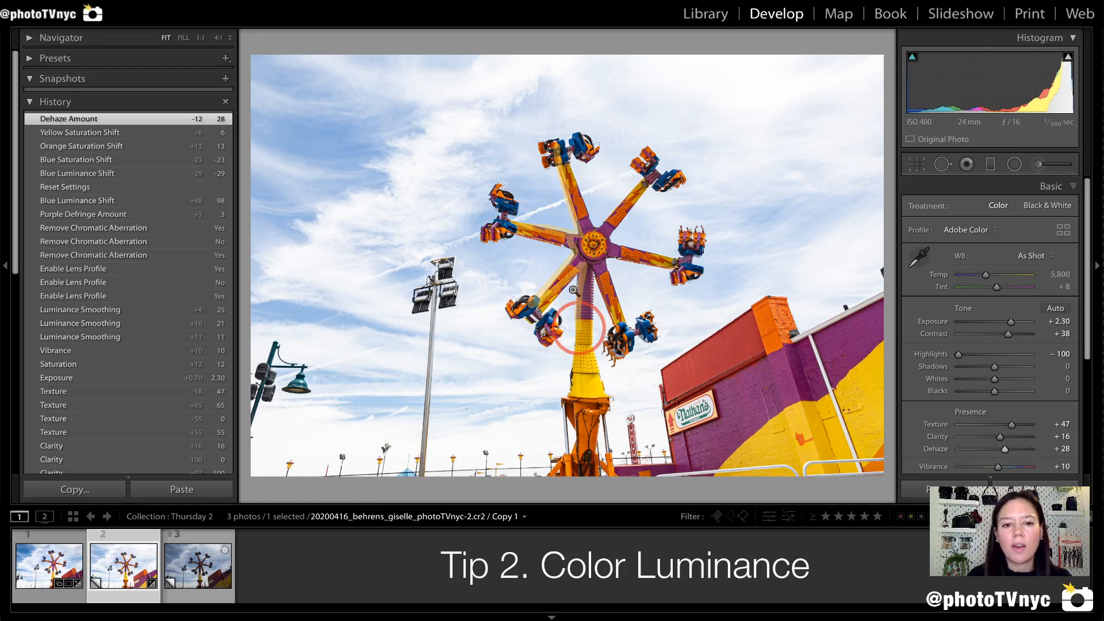
# Add a graduated filter with −0.80 exposure and 13 dehaze diagonally across the sky from the photo's upper-left corner
pyautogui.moveTo(329, 148)
pyautogui.mouseDown()
pyautogui.moveTo(406, 210)
pyautogui.moveTo(437, 203)
pyautogui.moveTo(359, 149)
pyautogui.moveTo(345, 240)
pyautogui.mouseUp()
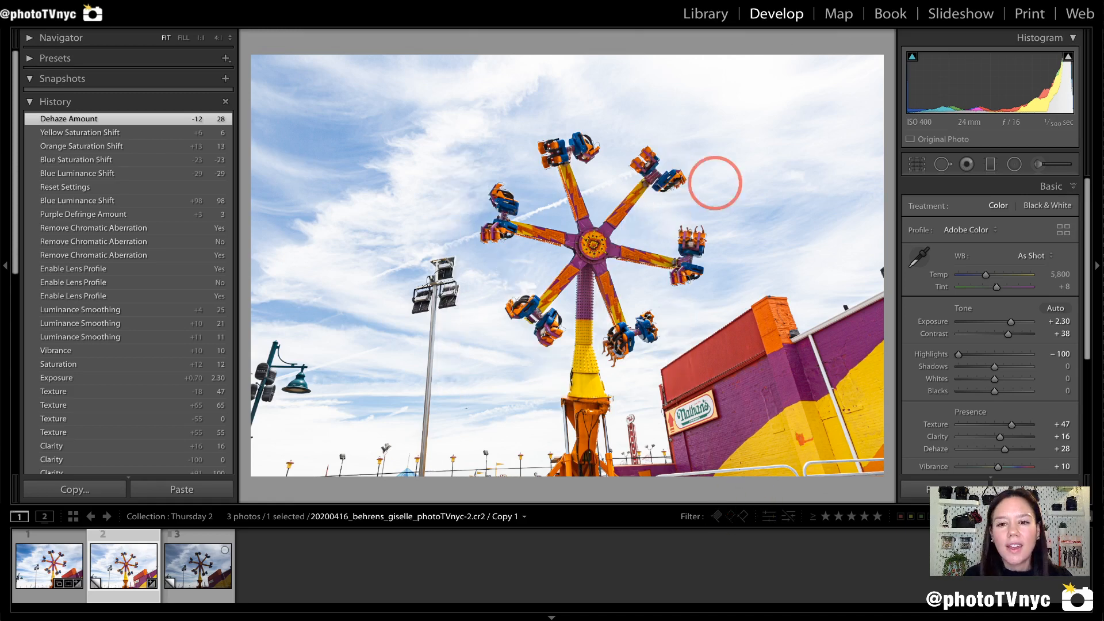
pyautogui.press('m')
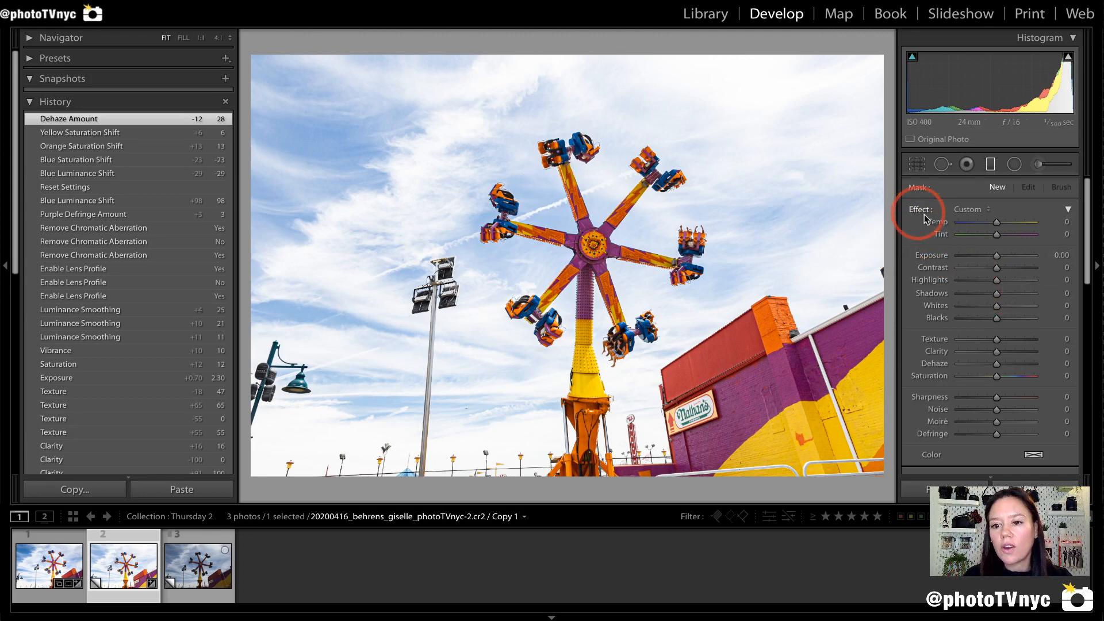
pyautogui.moveTo(986, 254)
pyautogui.mouseDown()
pyautogui.moveTo(1003, 316)
pyautogui.moveTo(999, 449)
pyautogui.moveTo(986, 256)
pyautogui.mouseUp()
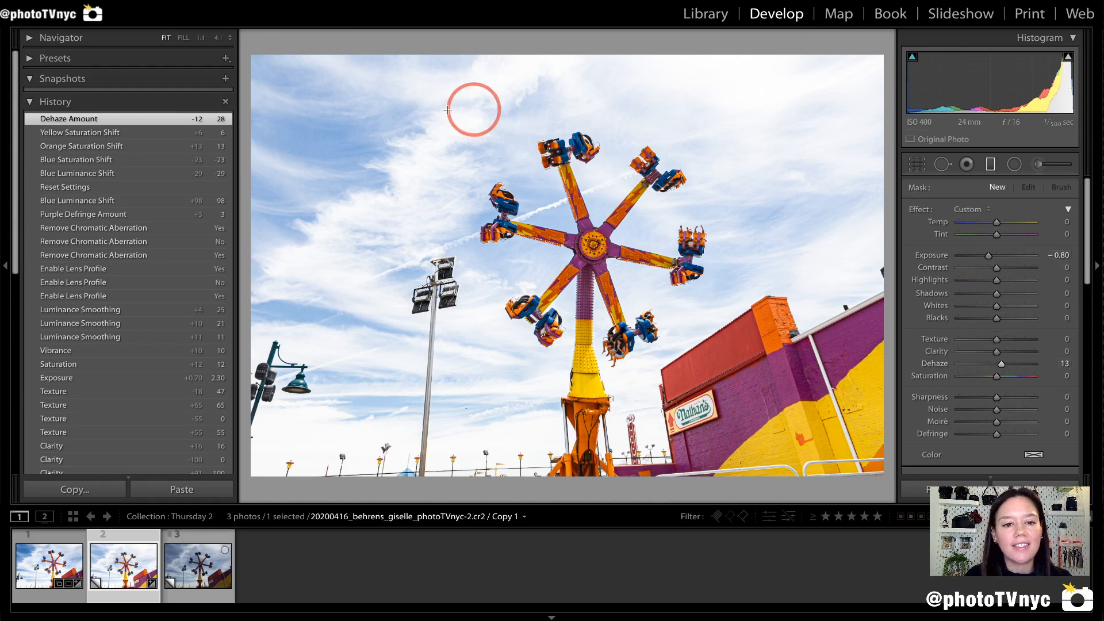
pyautogui.moveTo(409, 251); pyautogui.dragTo(494, 314)
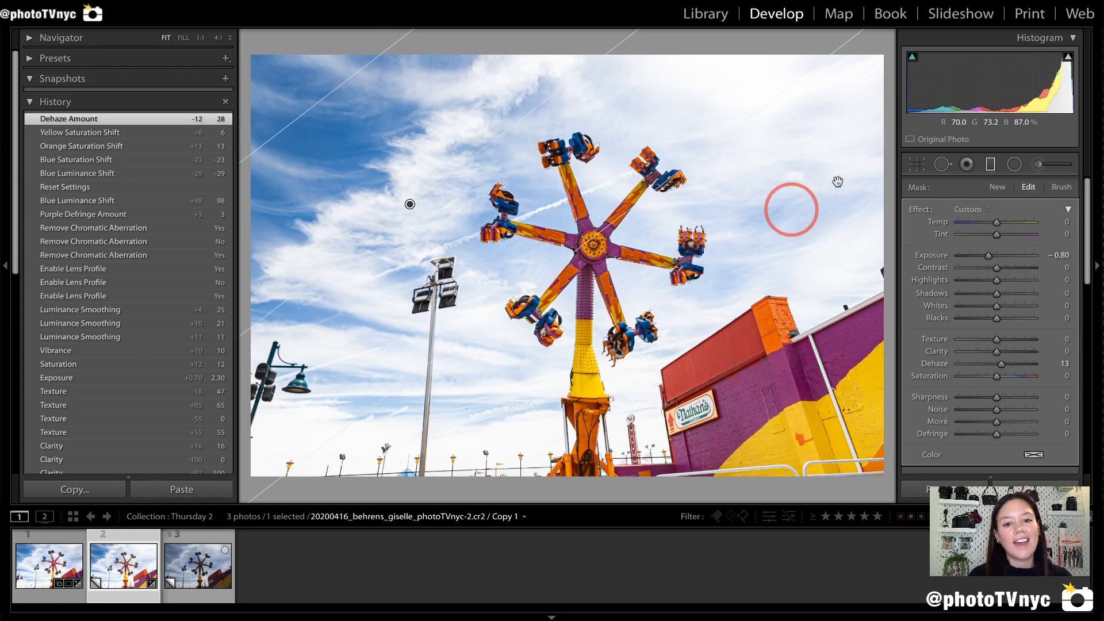
# Add a second graduated filter with −0.80 exposure and 13 dehaze diagonally across the sky from the photo's upper-right corner
pyautogui.moveTo(778, 224)
pyautogui.mouseDown()
pyautogui.moveTo(715, 109)
pyautogui.moveTo(806, 81)
pyautogui.moveTo(854, 162)
pyautogui.moveTo(821, 246)
pyautogui.moveTo(764, 216)
pyautogui.mouseUp()
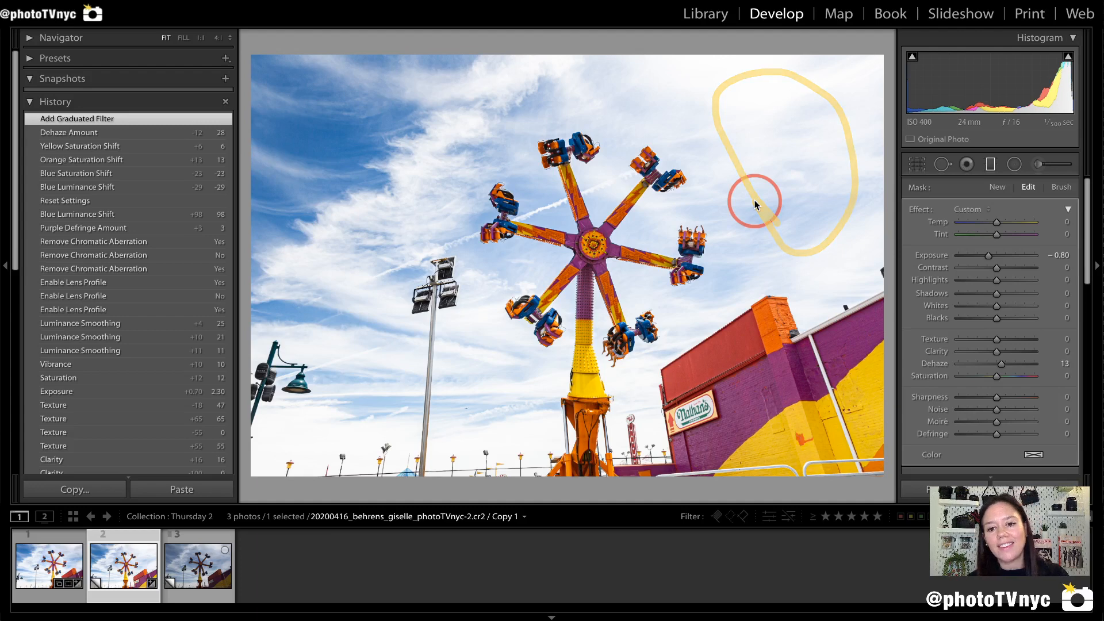
pyautogui.moveTo(815, 107); pyautogui.dragTo(644, 308)
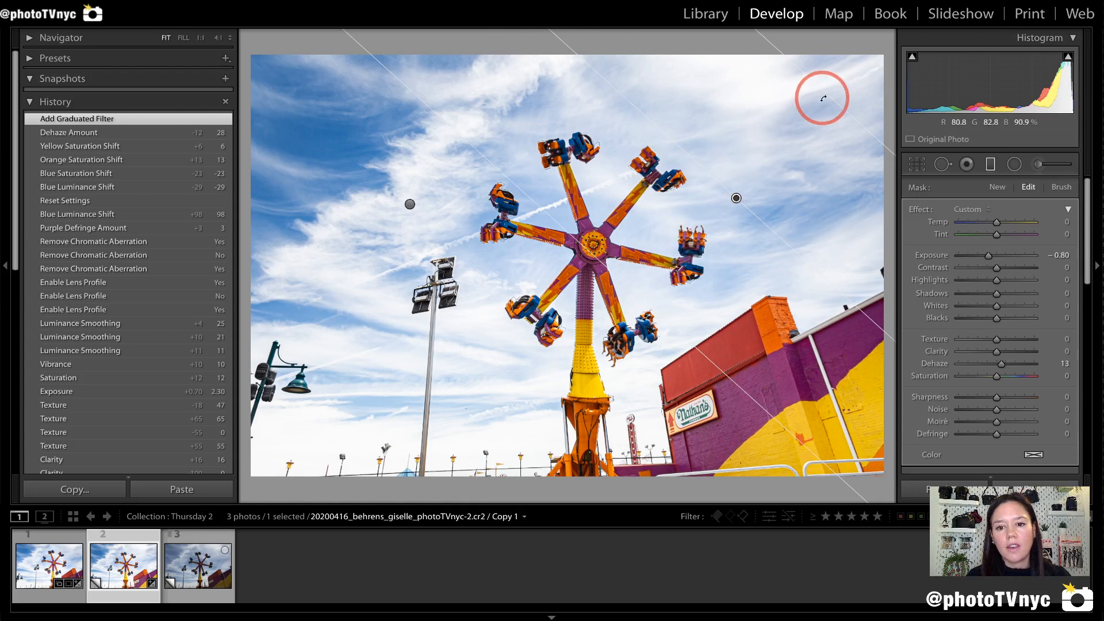
pyautogui.moveTo(823, 98)
pyautogui.mouseDown()
pyautogui.moveTo(625, 279)
pyautogui.moveTo(608, 225)
pyautogui.moveTo(643, 283)
pyautogui.moveTo(608, 266)
pyautogui.moveTo(656, 320)
pyautogui.mouseUp()
pyautogui.moveTo(278, 80)
pyautogui.mouseDown()
pyautogui.moveTo(432, 219)
pyautogui.moveTo(339, 239)
pyautogui.moveTo(448, 152)
pyautogui.moveTo(467, 279)
pyautogui.moveTo(358, 244)
pyautogui.mouseUp()
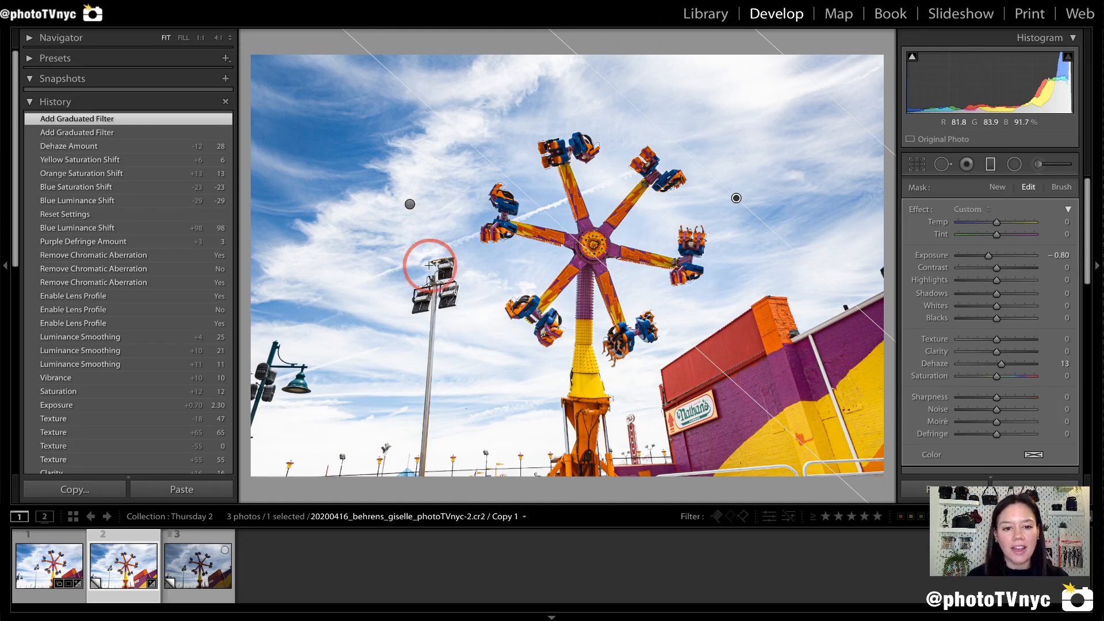
pyautogui.moveTo(262, 422)
pyautogui.mouseDown()
pyautogui.moveTo(570, 411)
pyautogui.moveTo(595, 473)
pyautogui.moveTo(270, 481)
pyautogui.moveTo(230, 454)
pyautogui.mouseUp()
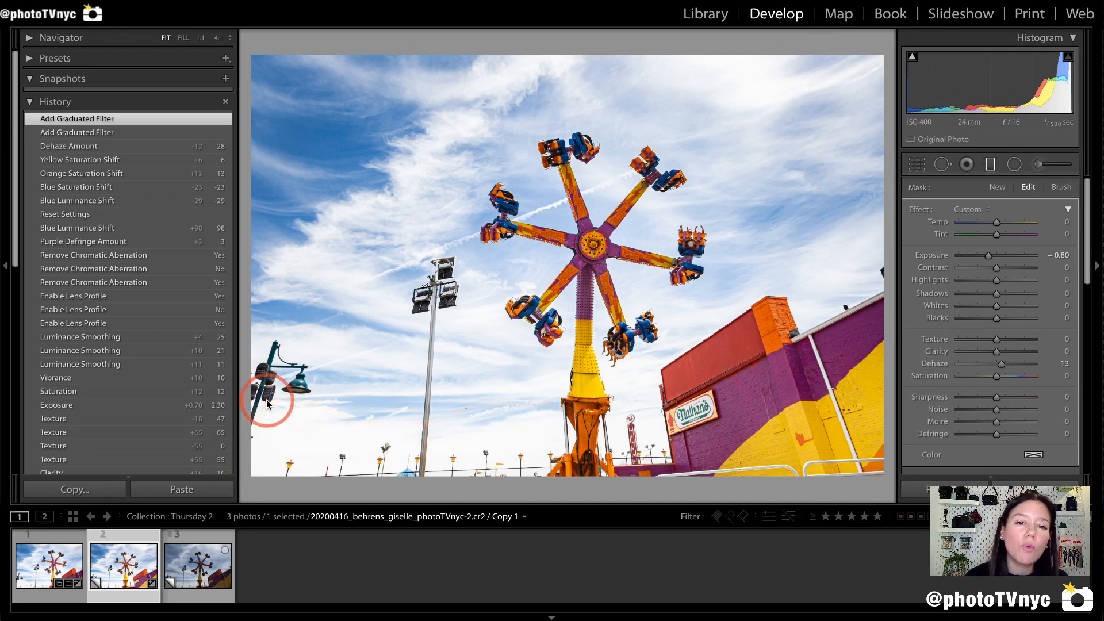
pyautogui.click(267, 400)
pyautogui.moveTo(267, 401)
pyautogui.mouseDown()
pyautogui.moveTo(570, 423)
pyautogui.moveTo(547, 474)
pyautogui.moveTo(316, 485)
pyautogui.moveTo(248, 409)
pyautogui.mouseUp()
# Compare the lower-left sky with the unedited virtual copy 2, and return to copy 1
pyautogui.click(279, 521)
pyautogui.click(196, 571)
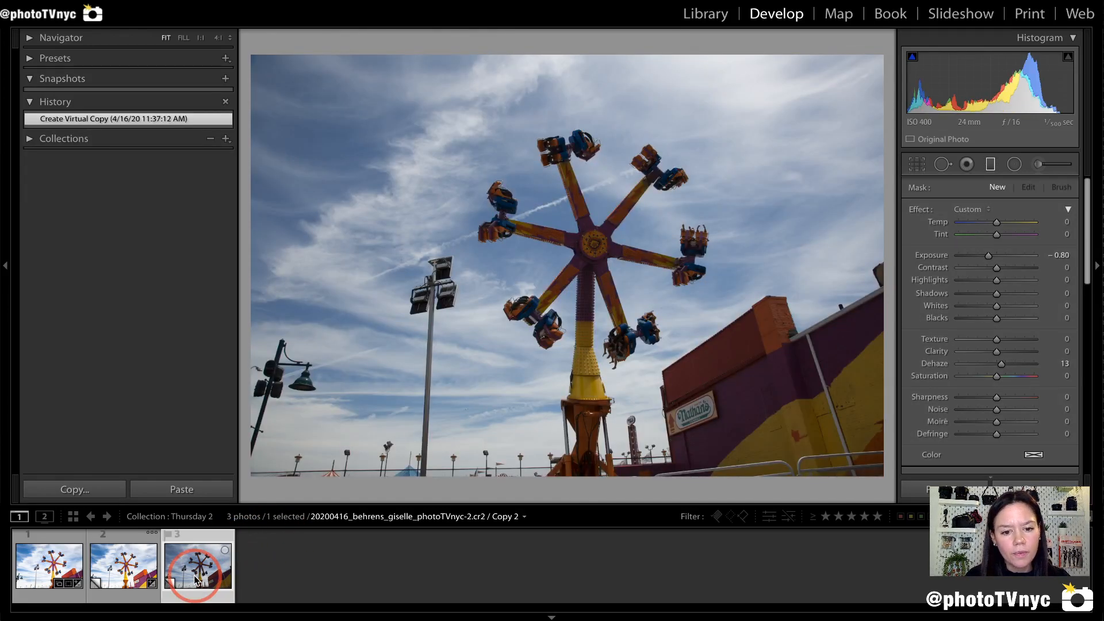
pyautogui.moveTo(251, 441)
pyautogui.mouseDown()
pyautogui.moveTo(315, 397)
pyautogui.moveTo(547, 387)
pyautogui.moveTo(575, 433)
pyautogui.moveTo(465, 474)
pyautogui.moveTo(250, 469)
pyautogui.mouseUp()
pyautogui.click(123, 562)
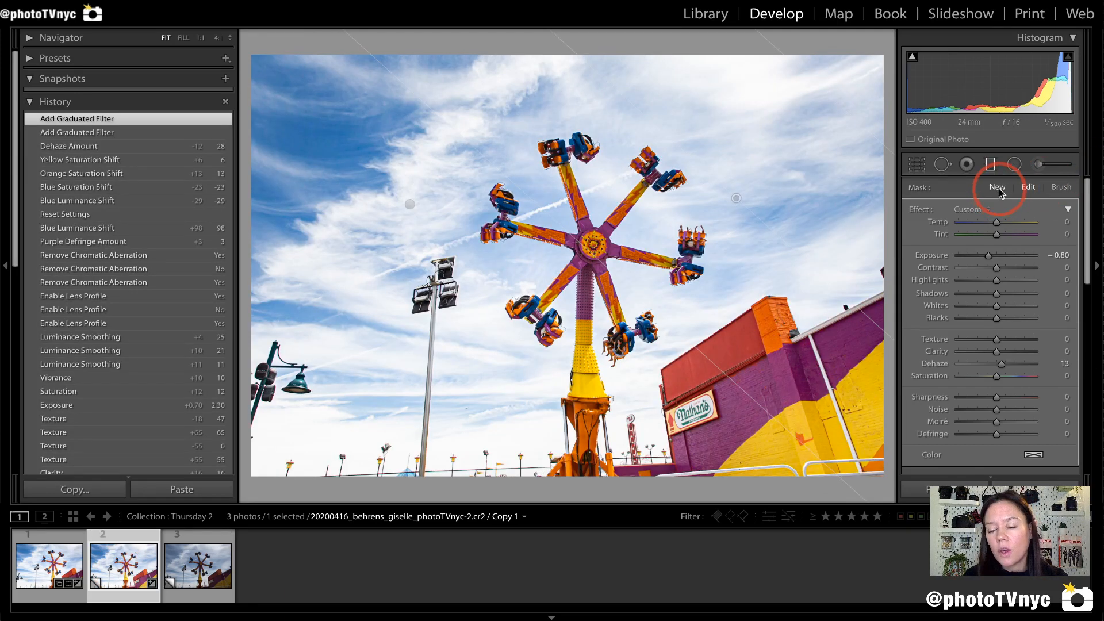
# Add a new graduated filter with Highlights at −38 diagonally across the bright sky from the photo's lower-left corner
pyautogui.click(998, 188)
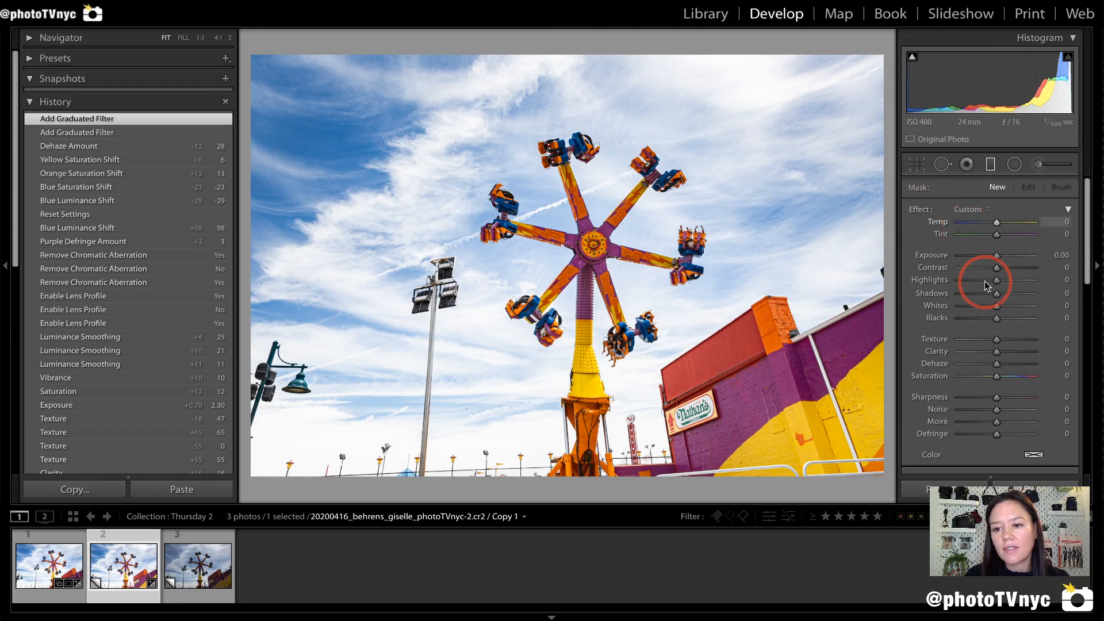
pyautogui.click(933, 282)
pyautogui.moveTo(933, 282); pyautogui.dragTo(983, 284)
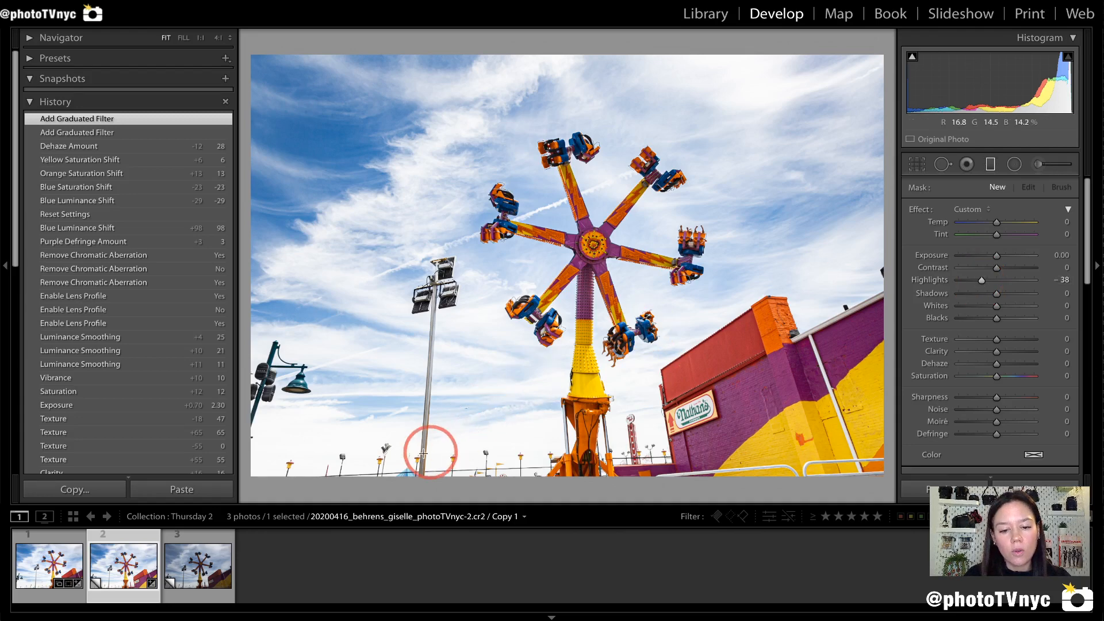
pyautogui.moveTo(424, 370)
pyautogui.mouseDown()
pyautogui.moveTo(404, 319)
pyautogui.moveTo(516, 288)
pyautogui.moveTo(476, 372)
pyautogui.moveTo(410, 326)
pyautogui.mouseUp()
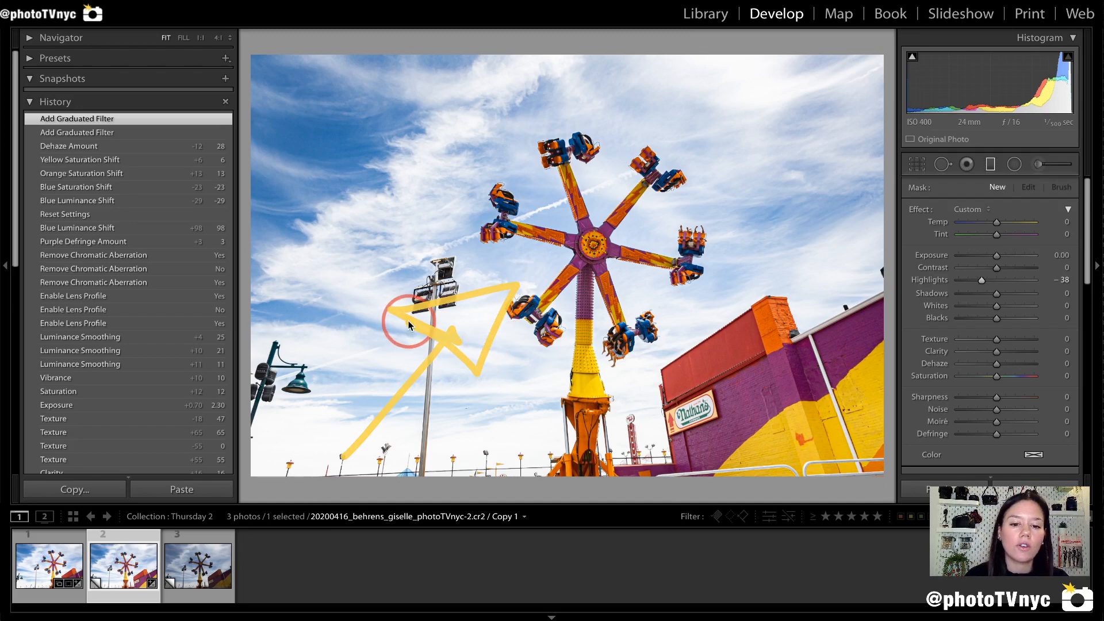
pyautogui.moveTo(304, 470)
pyautogui.mouseDown()
pyautogui.moveTo(370, 402)
pyautogui.moveTo(391, 356)
pyautogui.moveTo(377, 306)
pyautogui.moveTo(357, 303)
pyautogui.mouseUp()
# Shift the lower-left graduated filter slightly toward the ride, and set its Highlights to −100 and Exposure to −0.88
pyautogui.moveTo(981, 281); pyautogui.dragTo(944, 279)
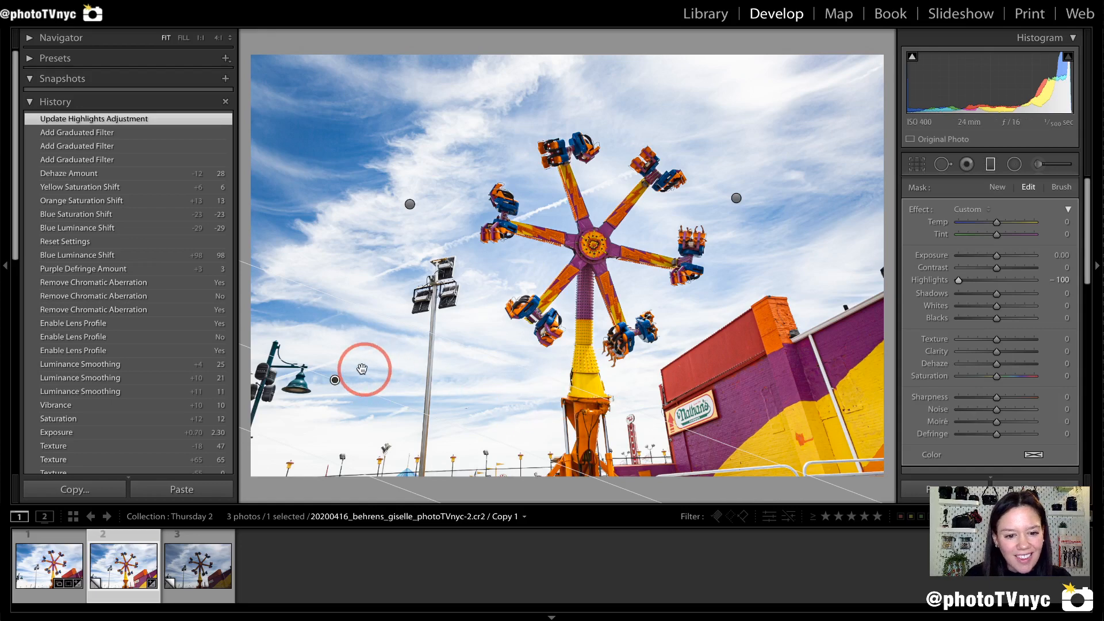
pyautogui.moveTo(332, 381); pyautogui.dragTo(369, 378)
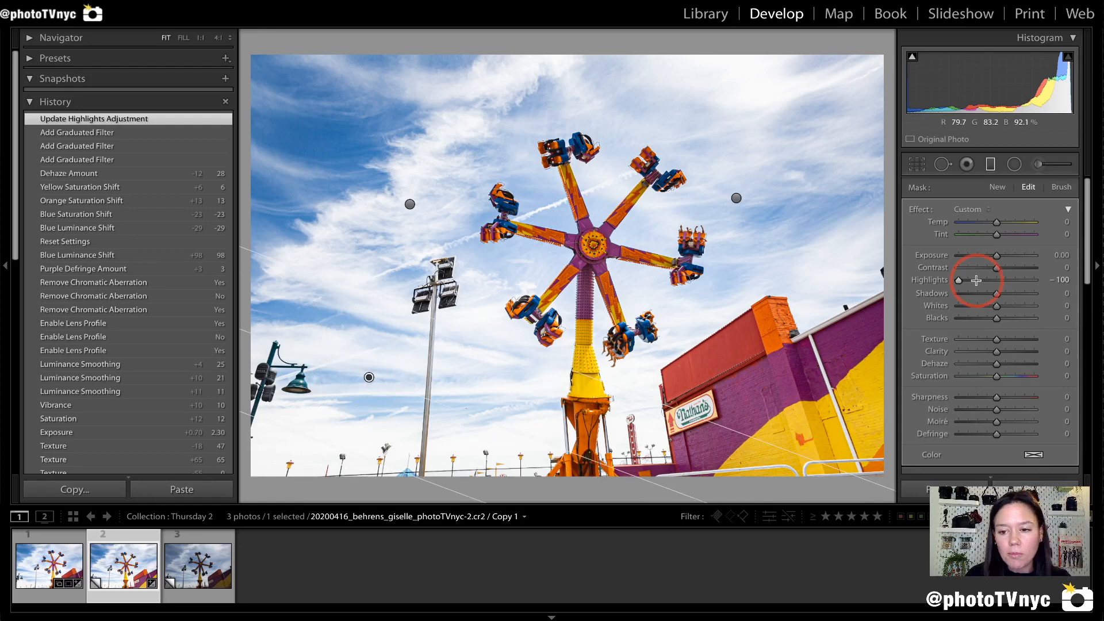
pyautogui.doubleClick(937, 282)
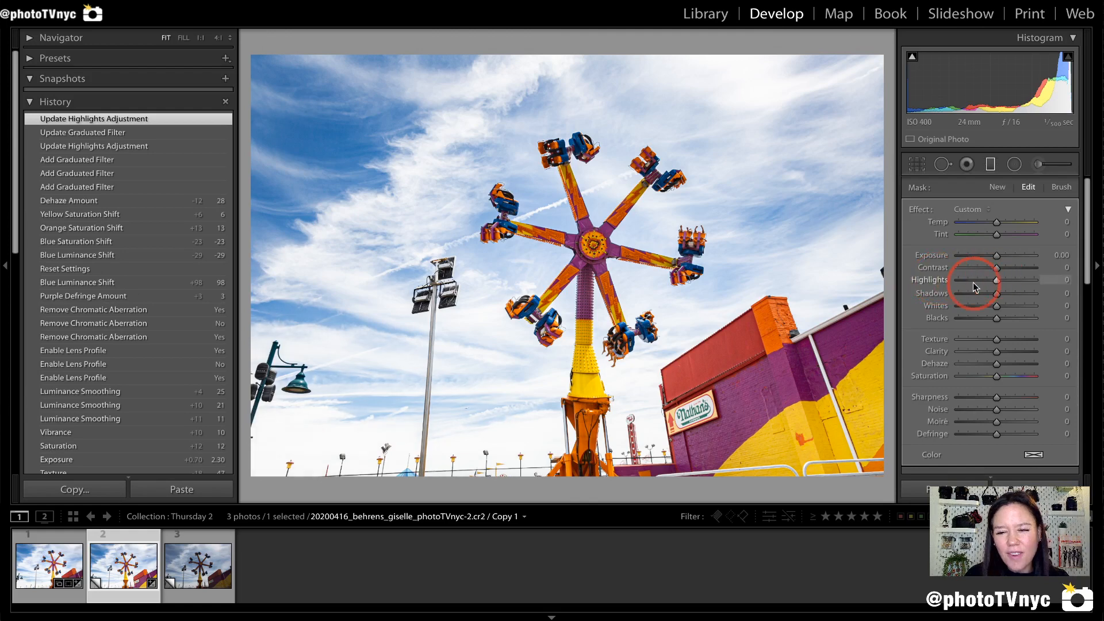
pyautogui.moveTo(974, 279); pyautogui.dragTo(936, 280)
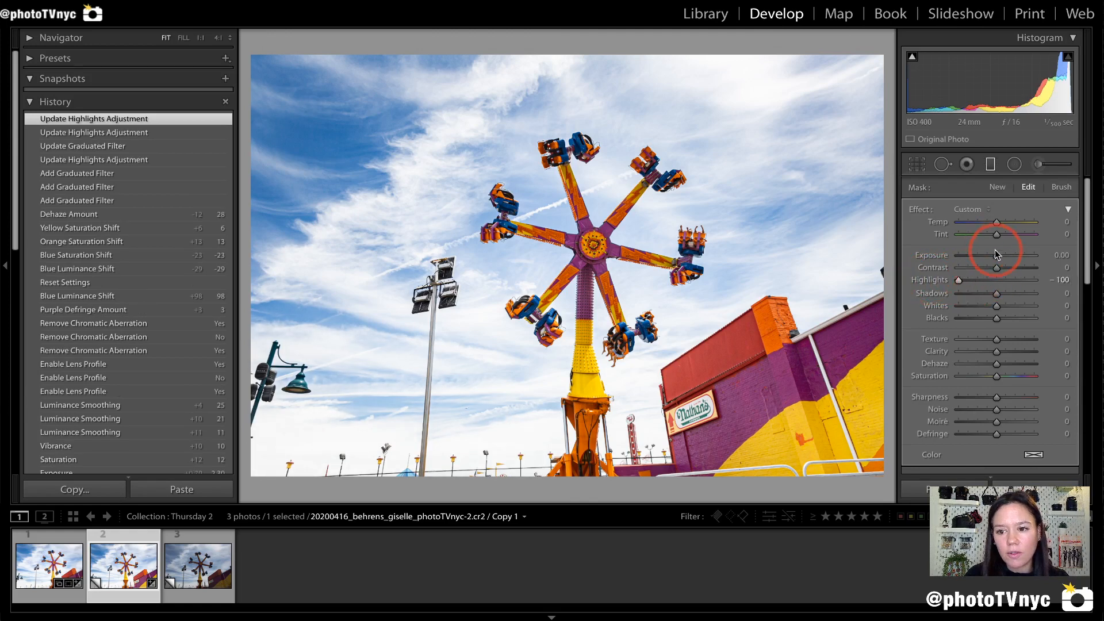
pyautogui.moveTo(997, 256); pyautogui.dragTo(989, 257)
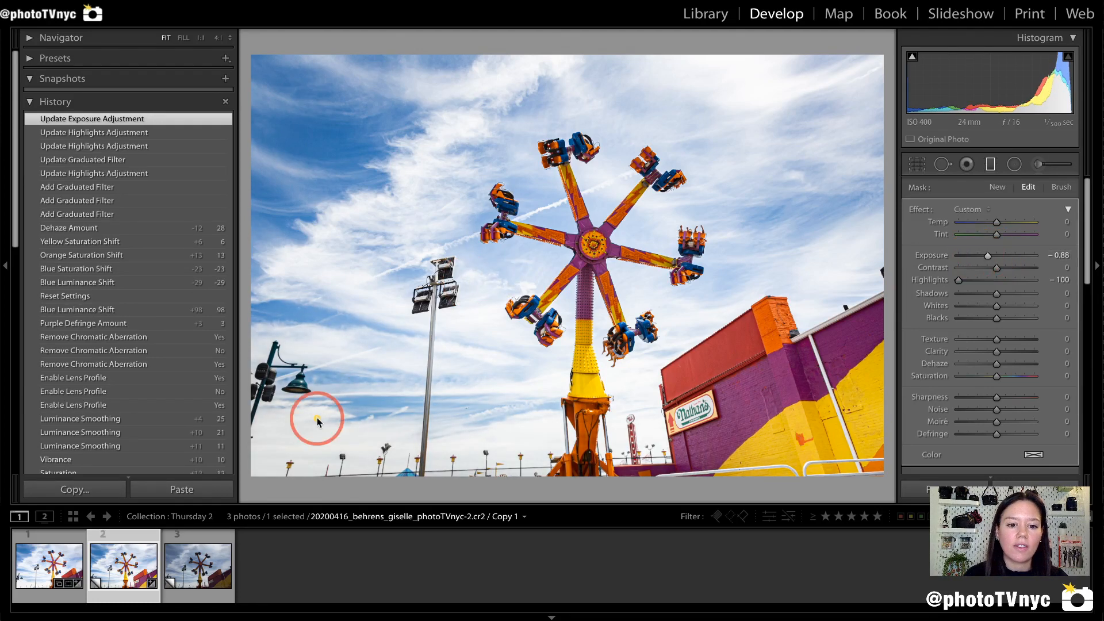
pyautogui.moveTo(328, 414)
pyautogui.mouseDown()
pyautogui.moveTo(254, 439)
pyautogui.moveTo(338, 426)
pyautogui.mouseUp()
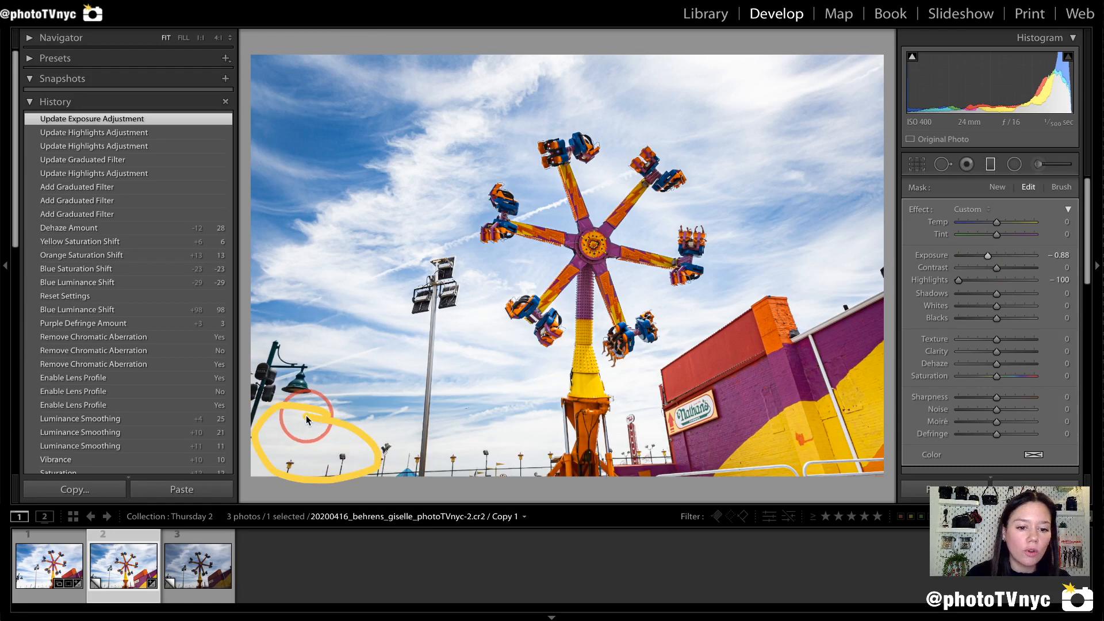
pyautogui.moveTo(286, 349)
pyautogui.mouseDown()
pyautogui.moveTo(370, 380)
pyautogui.moveTo(410, 340)
pyautogui.moveTo(376, 281)
pyautogui.moveTo(315, 257)
pyautogui.moveTo(273, 304)
pyautogui.moveTo(285, 344)
pyautogui.moveTo(325, 366)
pyautogui.mouseUp()
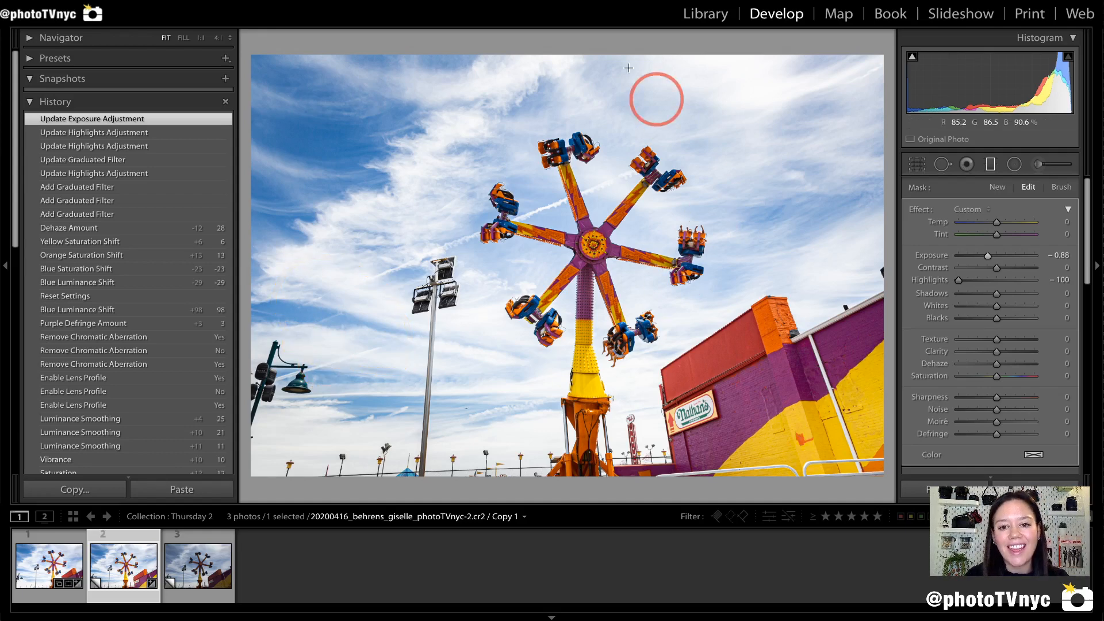
pyautogui.moveTo(611, 76)
pyautogui.mouseDown()
pyautogui.moveTo(493, 81)
pyautogui.moveTo(367, 223)
pyautogui.moveTo(404, 412)
pyautogui.moveTo(433, 436)
pyautogui.moveTo(548, 352)
pyautogui.moveTo(549, 338)
pyautogui.moveTo(594, 390)
pyautogui.moveTo(737, 180)
pyautogui.mouseUp()
pyautogui.moveTo(586, 94)
pyautogui.mouseDown()
pyautogui.moveTo(464, 131)
pyautogui.moveTo(406, 269)
pyautogui.moveTo(445, 386)
pyautogui.moveTo(591, 455)
pyautogui.moveTo(754, 356)
pyautogui.moveTo(724, 169)
pyautogui.moveTo(638, 109)
pyautogui.moveTo(514, 166)
pyautogui.moveTo(488, 247)
pyautogui.moveTo(530, 371)
pyautogui.mouseUp()
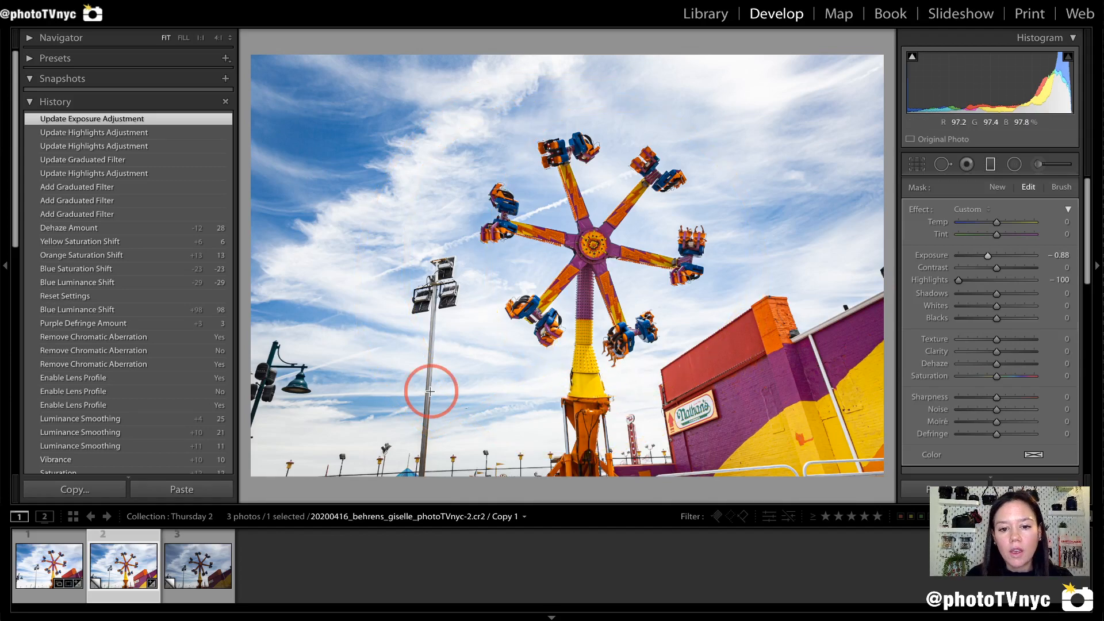
pyautogui.moveTo(350, 390)
pyautogui.mouseDown()
pyautogui.moveTo(248, 383)
pyautogui.moveTo(247, 472)
pyautogui.moveTo(551, 470)
pyautogui.moveTo(550, 403)
pyautogui.moveTo(416, 409)
pyautogui.moveTo(339, 391)
pyautogui.mouseUp()
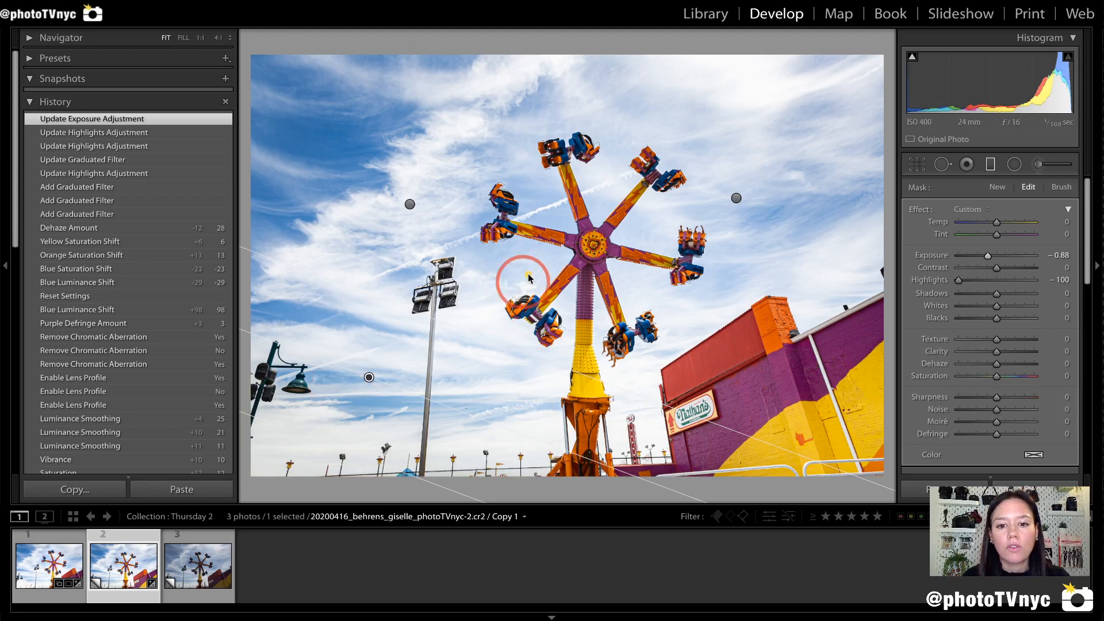
pyautogui.moveTo(494, 295)
pyautogui.mouseDown()
pyautogui.moveTo(481, 254)
pyautogui.moveTo(496, 156)
pyautogui.moveTo(622, 89)
pyautogui.moveTo(732, 255)
pyautogui.moveTo(534, 488)
pyautogui.moveTo(531, 320)
pyautogui.moveTo(581, 246)
pyautogui.moveTo(371, 430)
pyautogui.moveTo(644, 239)
pyautogui.moveTo(631, 228)
pyautogui.moveTo(374, 435)
pyautogui.moveTo(371, 416)
pyautogui.moveTo(358, 436)
pyautogui.moveTo(563, 301)
pyautogui.moveTo(390, 449)
pyautogui.moveTo(518, 340)
pyautogui.moveTo(367, 450)
pyautogui.moveTo(370, 439)
pyautogui.moveTo(185, 485)
pyautogui.mouseUp()
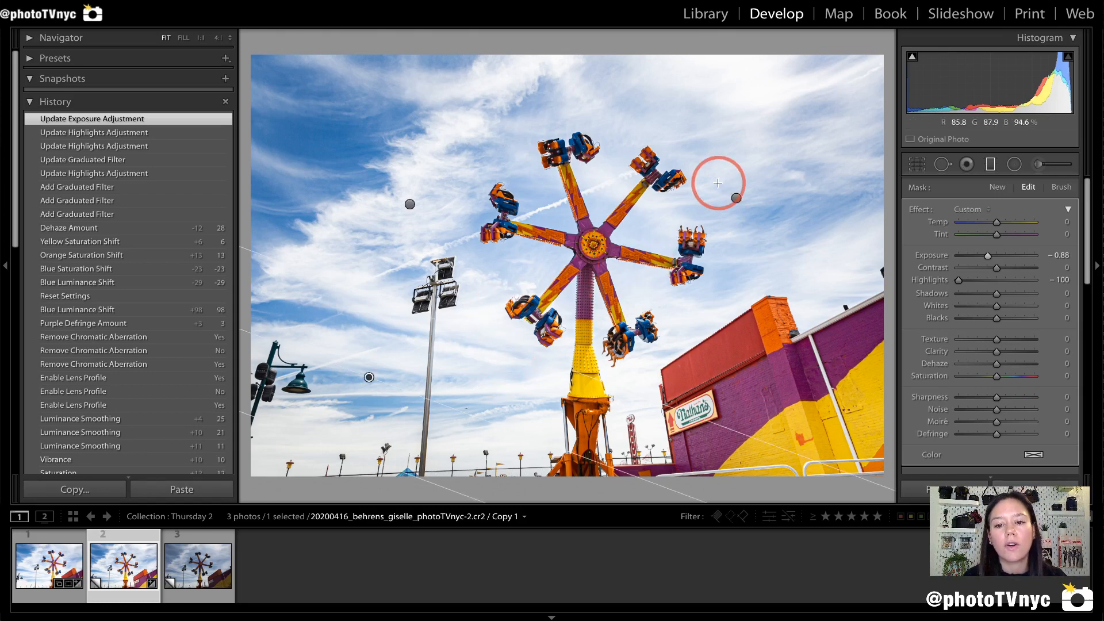
pyautogui.moveTo(761, 160)
pyautogui.mouseDown()
pyautogui.moveTo(670, 83)
pyautogui.moveTo(608, 69)
pyautogui.moveTo(536, 97)
pyautogui.moveTo(487, 151)
pyautogui.moveTo(425, 257)
pyautogui.moveTo(422, 392)
pyautogui.moveTo(469, 443)
pyautogui.moveTo(680, 431)
pyautogui.moveTo(744, 315)
pyautogui.moveTo(744, 148)
pyautogui.mouseUp()
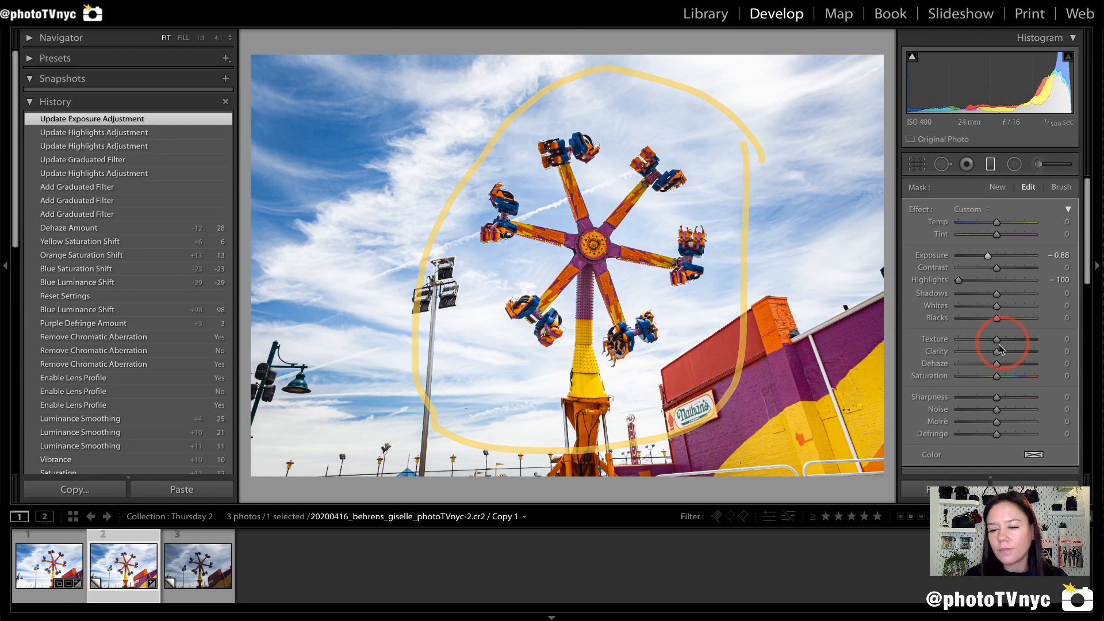
pyautogui.moveTo(845, 230)
pyautogui.mouseDown()
pyautogui.moveTo(819, 127)
pyautogui.moveTo(703, 78)
pyautogui.moveTo(562, 76)
pyautogui.moveTo(403, 118)
pyautogui.moveTo(315, 218)
pyautogui.moveTo(339, 344)
pyautogui.moveTo(528, 446)
pyautogui.moveTo(605, 336)
pyautogui.moveTo(720, 299)
pyautogui.moveTo(834, 165)
pyautogui.mouseUp()
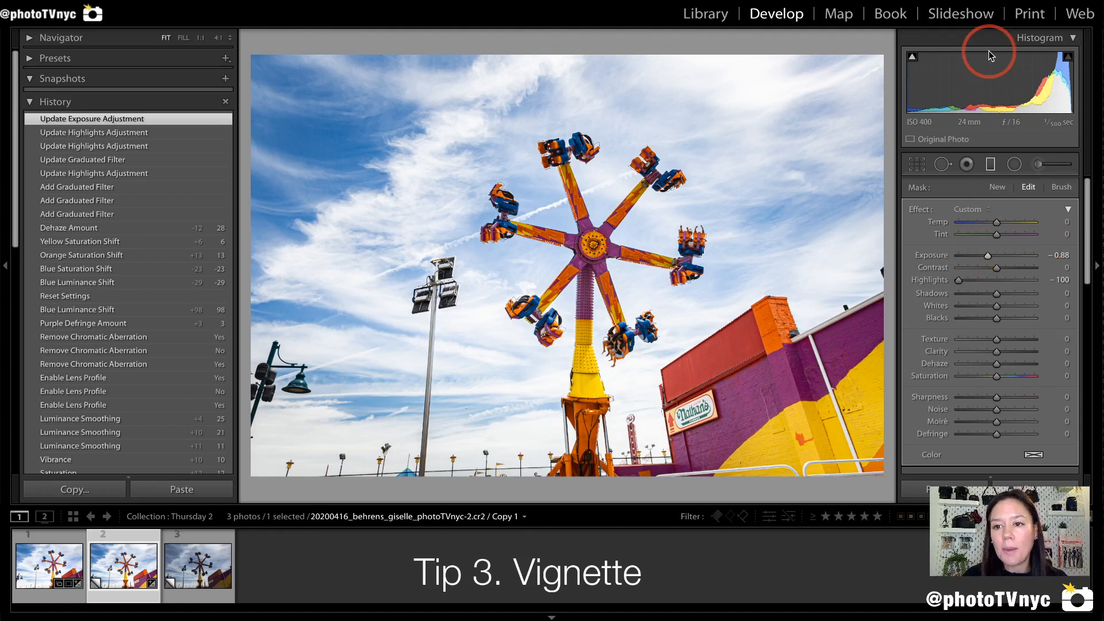
# Leave the local filters and apply a Highlight Priority post-crop vignette at −25, reset it, and set its amount to −27
pyautogui.click(1015, 165)
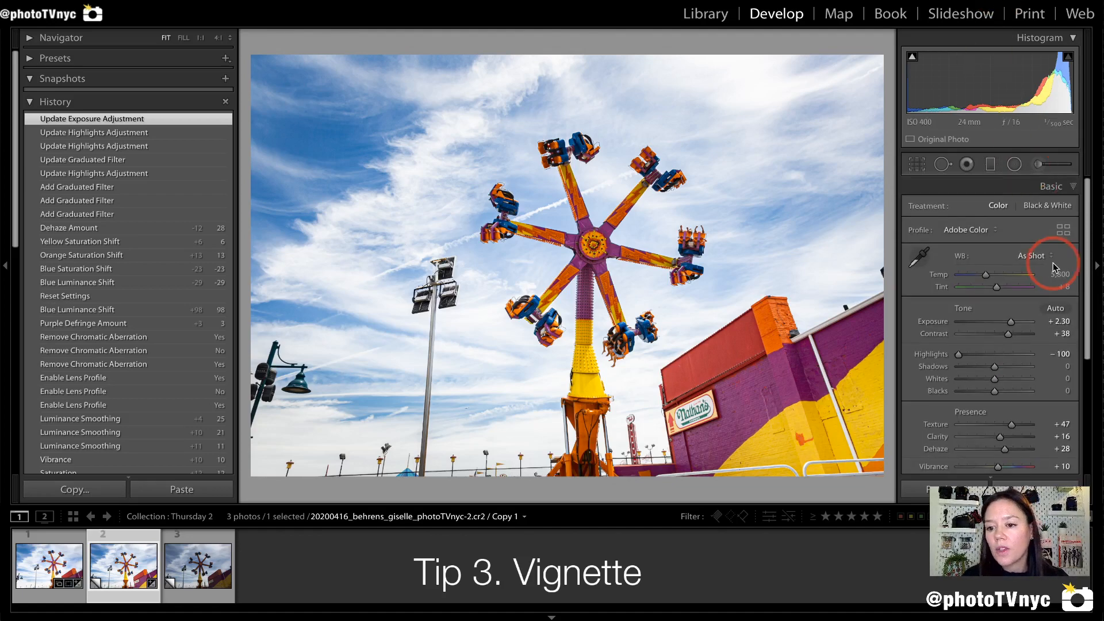
pyautogui.click(1062, 189)
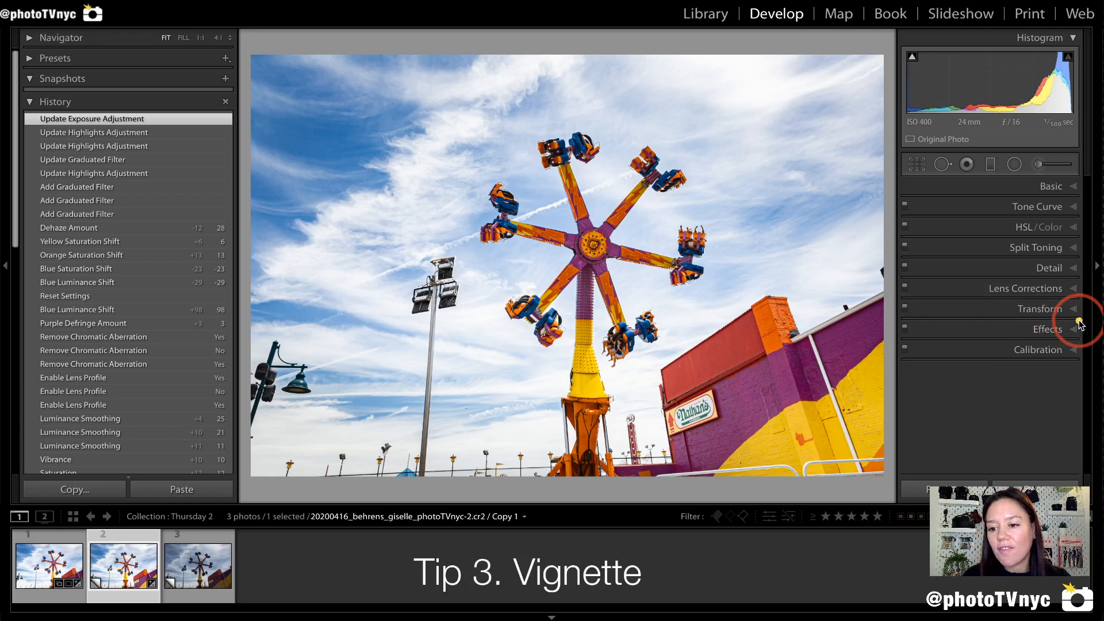
pyautogui.click(1058, 332)
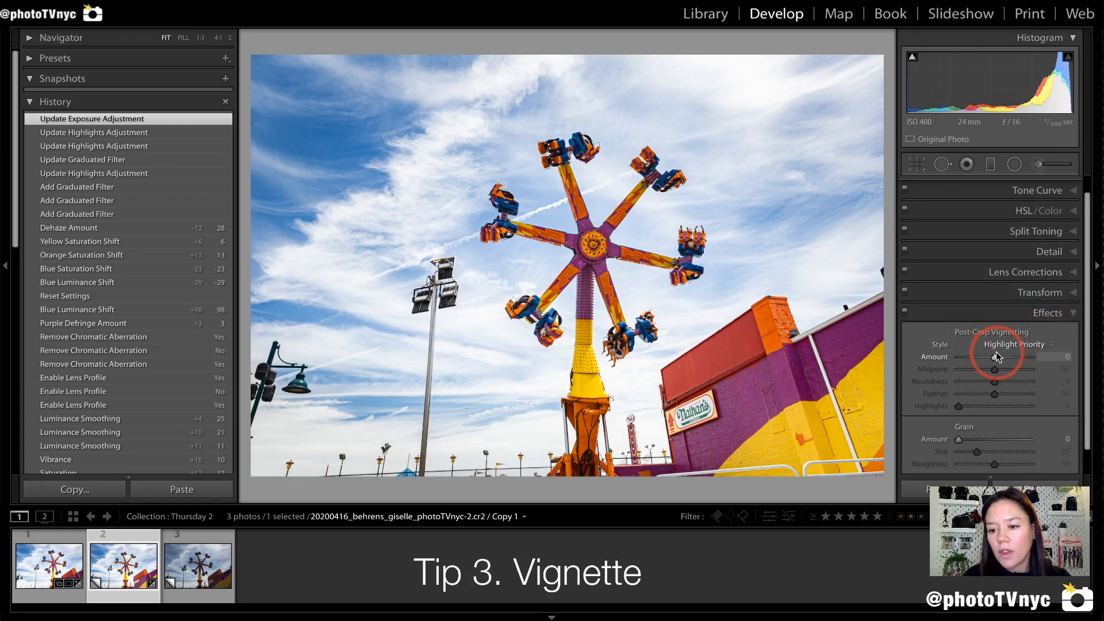
pyautogui.moveTo(930, 332)
pyautogui.mouseDown()
pyautogui.moveTo(1041, 321)
pyautogui.moveTo(1055, 334)
pyautogui.moveTo(1043, 352)
pyautogui.moveTo(932, 340)
pyautogui.mouseUp()
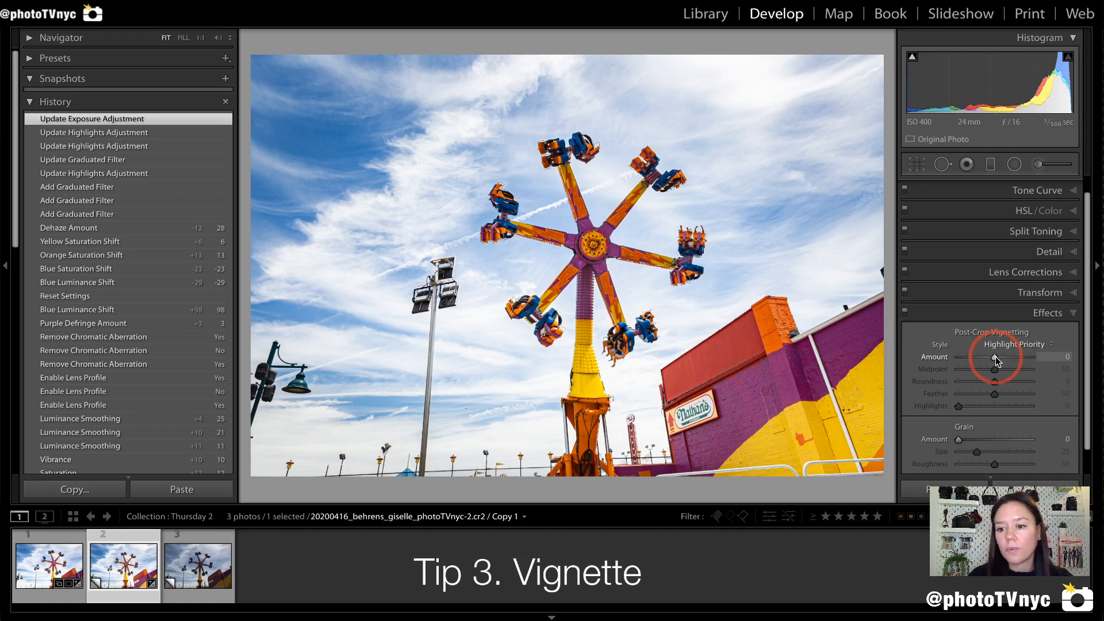
pyautogui.moveTo(996, 360); pyautogui.dragTo(989, 360)
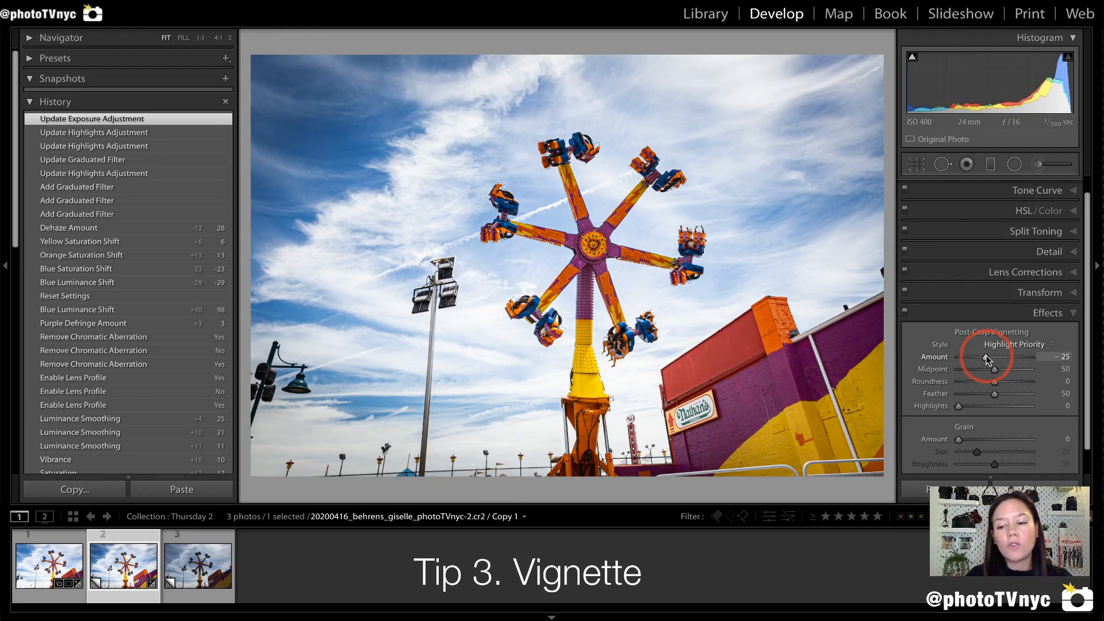
pyautogui.moveTo(996, 359); pyautogui.dragTo(996, 360)
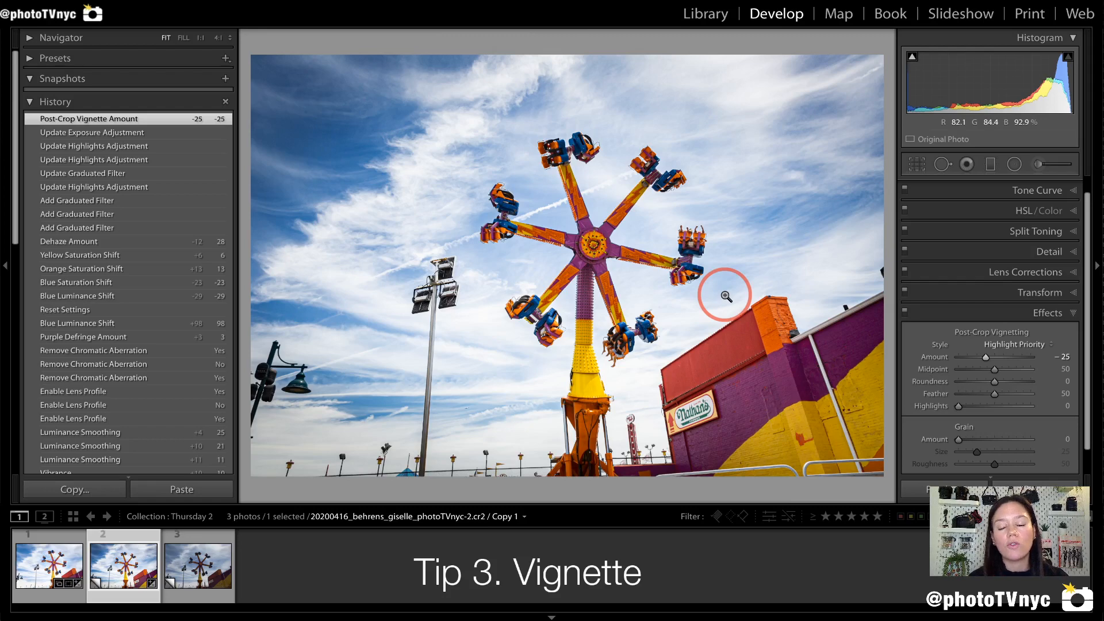
pyautogui.doubleClick(933, 357)
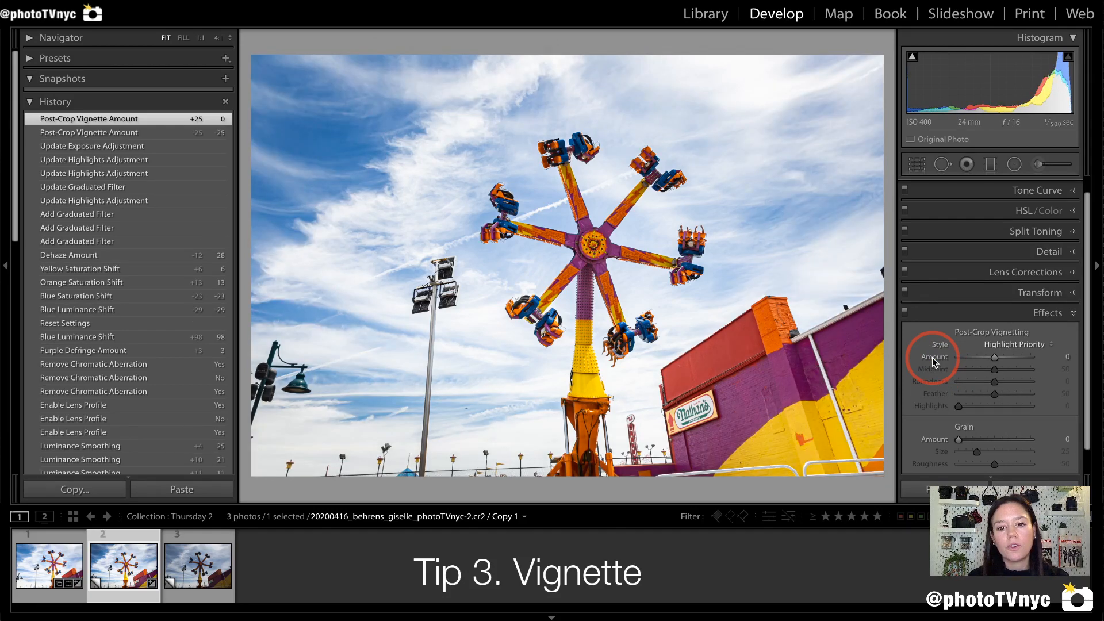
pyautogui.moveTo(995, 361); pyautogui.dragTo(987, 361)
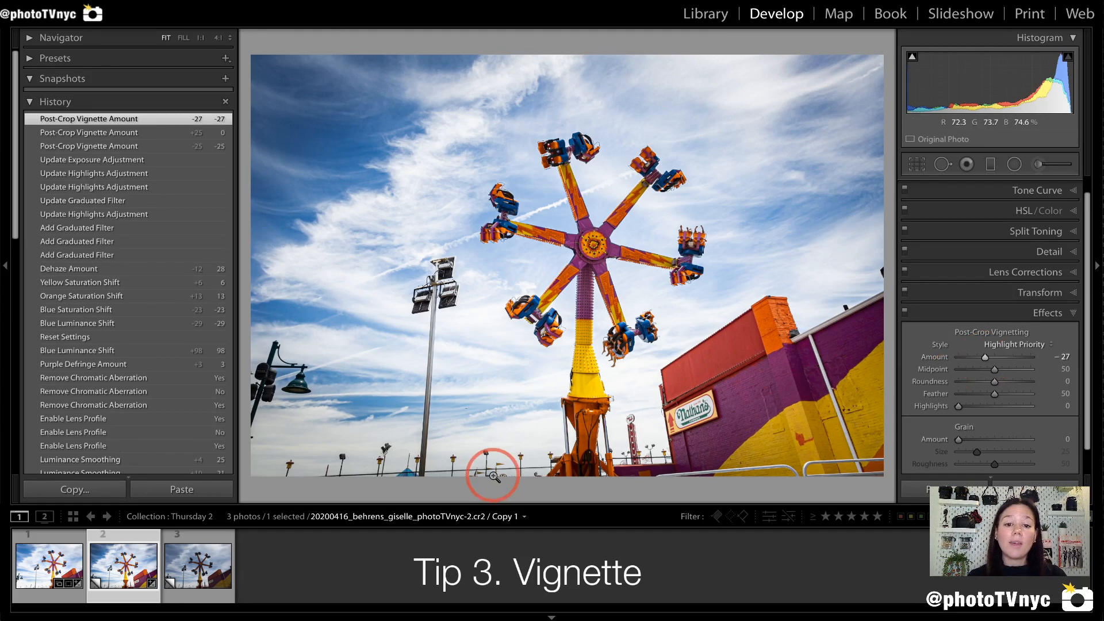
# Compare the vignetted photo with the unedited virtual copy 2, and return to copy 1
pyautogui.click(195, 577)
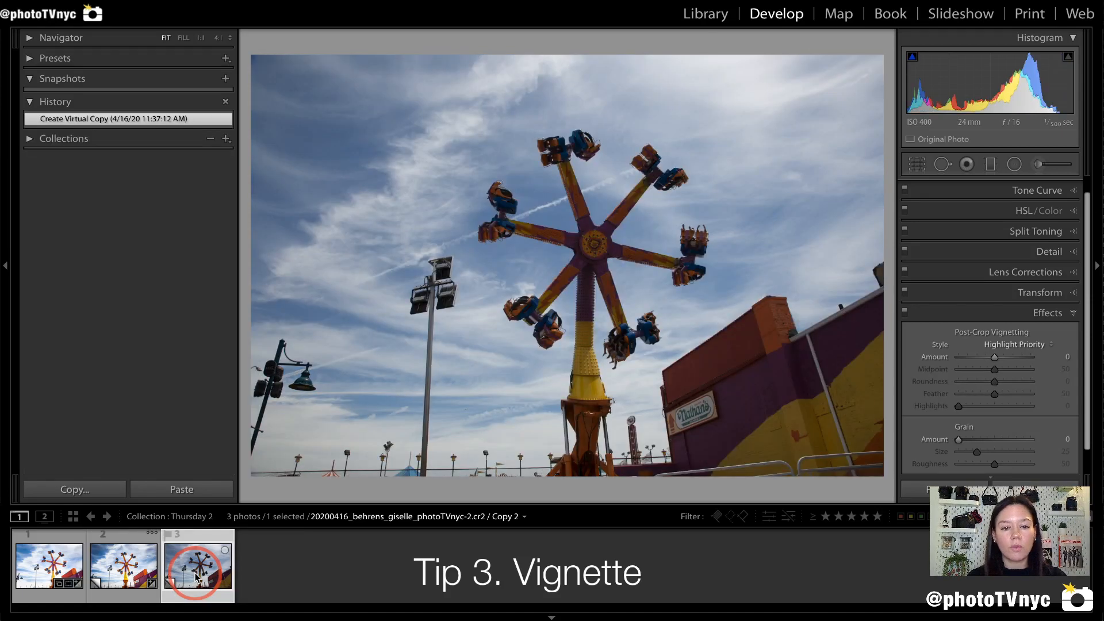
pyautogui.click(122, 570)
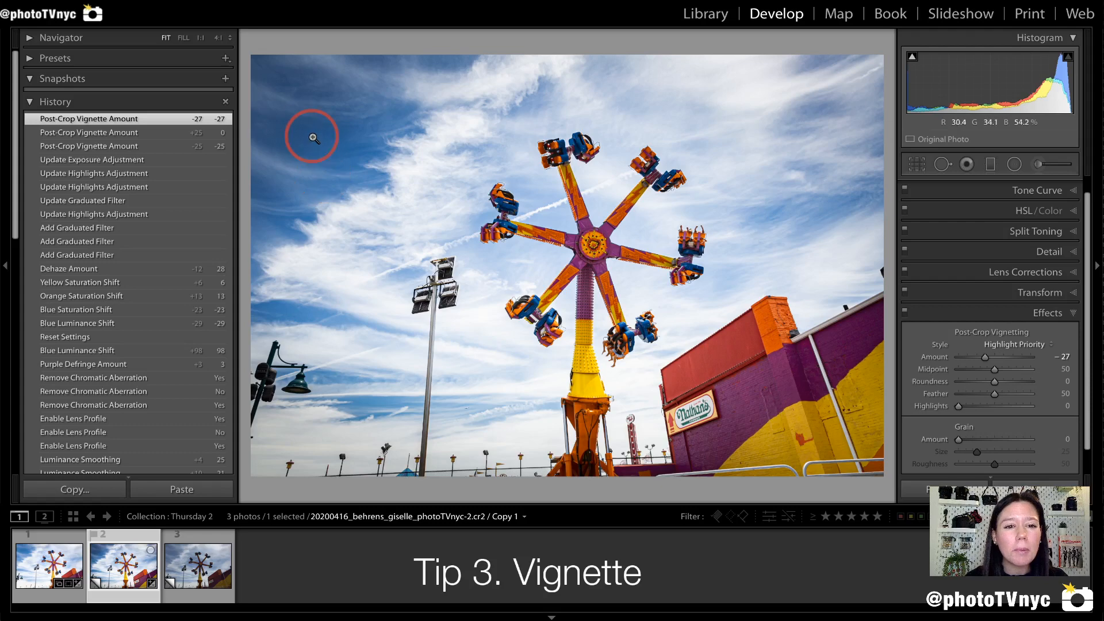
# Heal the dust spot in the dark blue upper-left sky at 1:1 using Spot Removal in Heal mode with Size 54
pyautogui.click(311, 134)
pyautogui.moveTo(313, 109)
pyautogui.mouseDown()
pyautogui.moveTo(464, 226)
pyautogui.moveTo(457, 179)
pyautogui.moveTo(438, 159)
pyautogui.moveTo(425, 161)
pyautogui.moveTo(421, 192)
pyautogui.mouseUp()
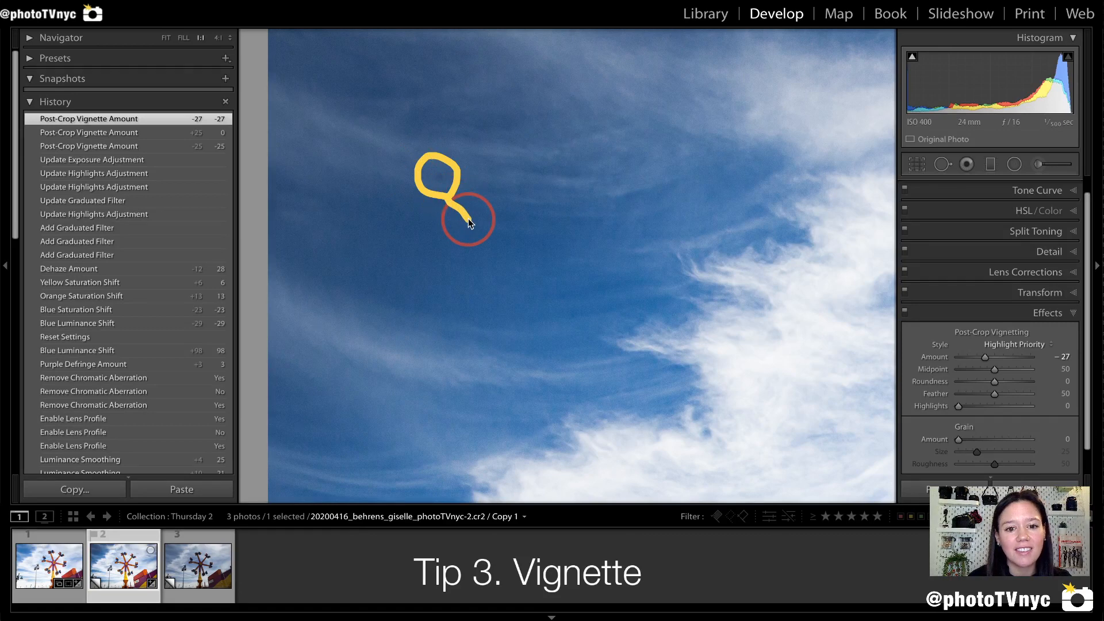
pyautogui.moveTo(468, 218)
pyautogui.mouseDown()
pyautogui.moveTo(443, 311)
pyautogui.moveTo(455, 332)
pyautogui.mouseUp()
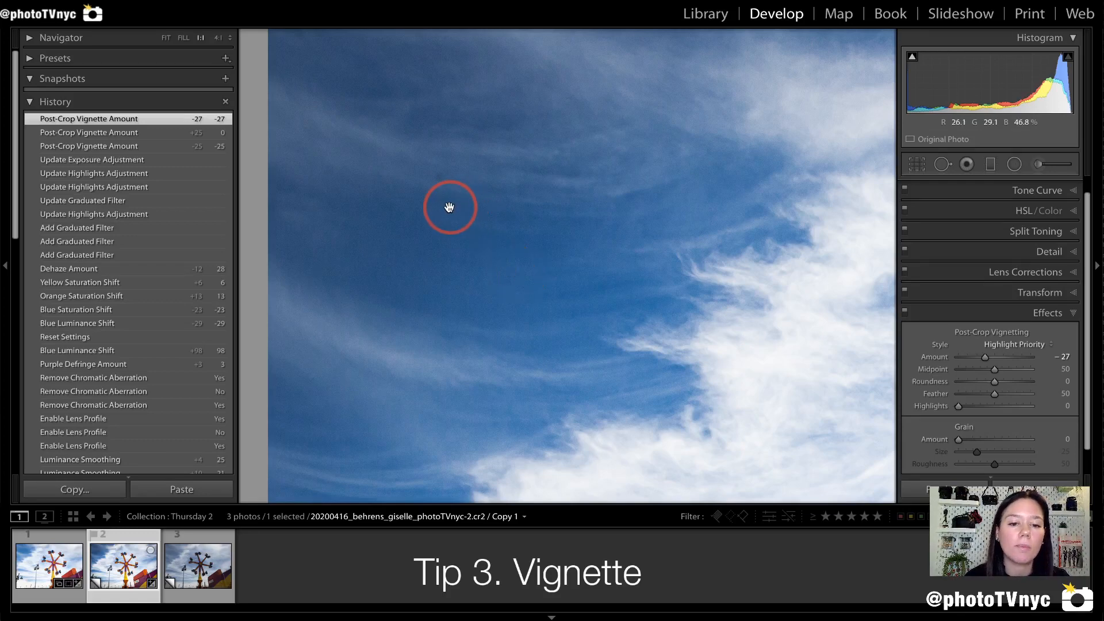
pyautogui.moveTo(450, 203)
pyautogui.mouseDown()
pyautogui.moveTo(470, 181)
pyautogui.moveTo(441, 134)
pyautogui.moveTo(401, 196)
pyautogui.moveTo(467, 232)
pyautogui.mouseUp()
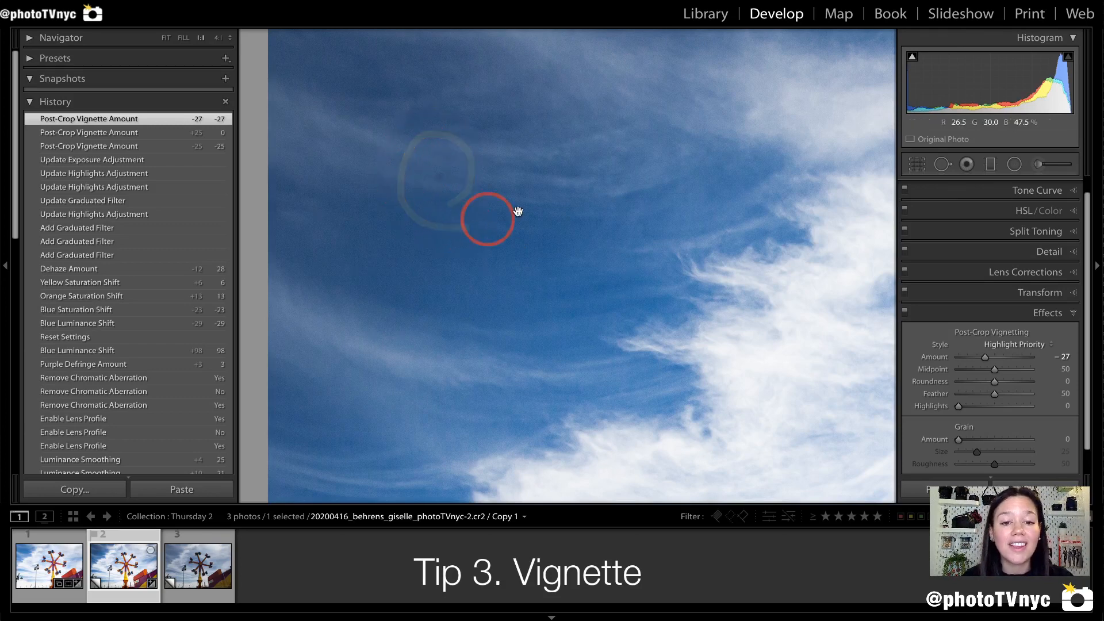
pyautogui.moveTo(625, 184)
pyautogui.mouseDown()
pyautogui.moveTo(562, 81)
pyautogui.moveTo(380, 139)
pyautogui.moveTo(514, 358)
pyautogui.moveTo(645, 201)
pyautogui.moveTo(621, 159)
pyautogui.moveTo(631, 191)
pyautogui.moveTo(568, 315)
pyautogui.moveTo(510, 257)
pyautogui.moveTo(590, 331)
pyautogui.moveTo(632, 390)
pyautogui.moveTo(533, 291)
pyautogui.moveTo(601, 357)
pyautogui.moveTo(539, 290)
pyautogui.moveTo(624, 368)
pyautogui.mouseUp()
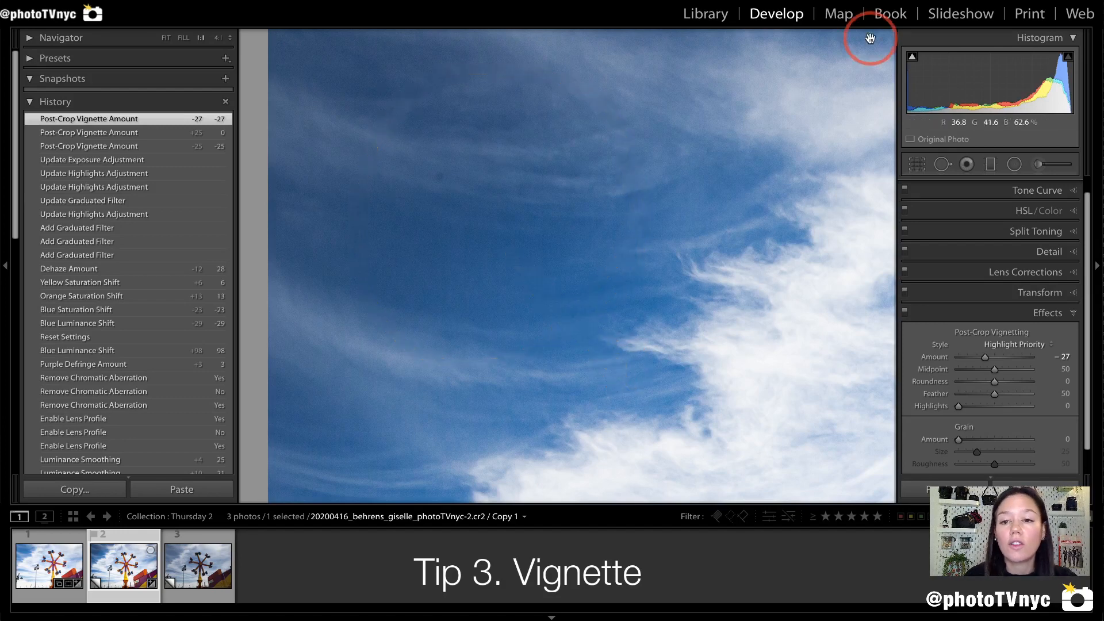
pyautogui.press('q')
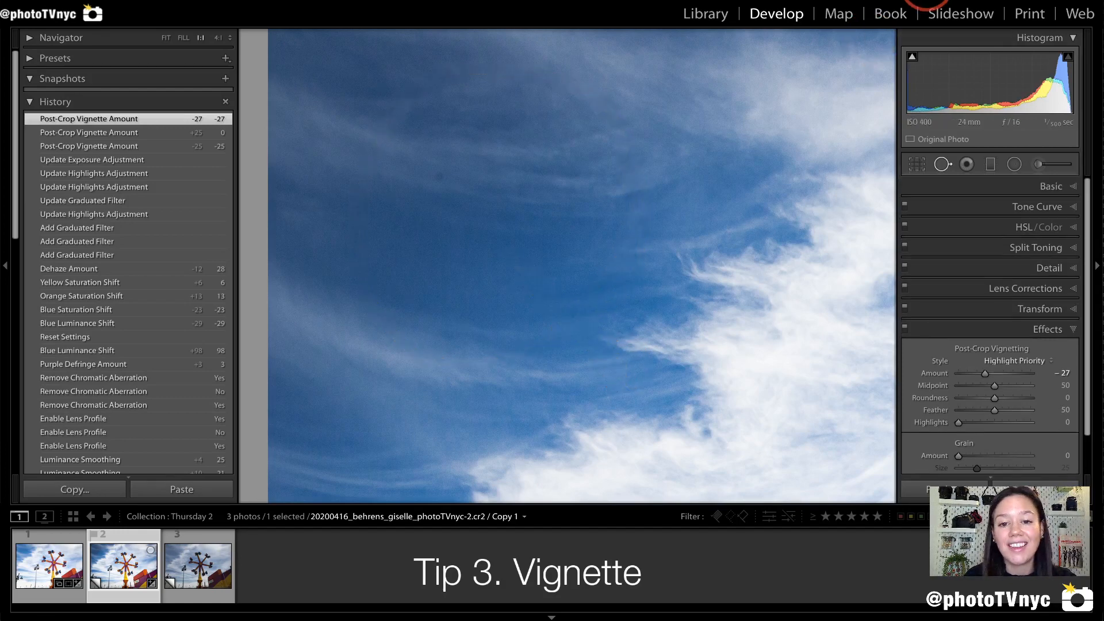
pyautogui.moveTo(949, 173)
pyautogui.mouseDown()
pyautogui.moveTo(956, 167)
pyautogui.moveTo(929, 158)
pyautogui.moveTo(927, 181)
pyautogui.moveTo(956, 183)
pyautogui.mouseUp()
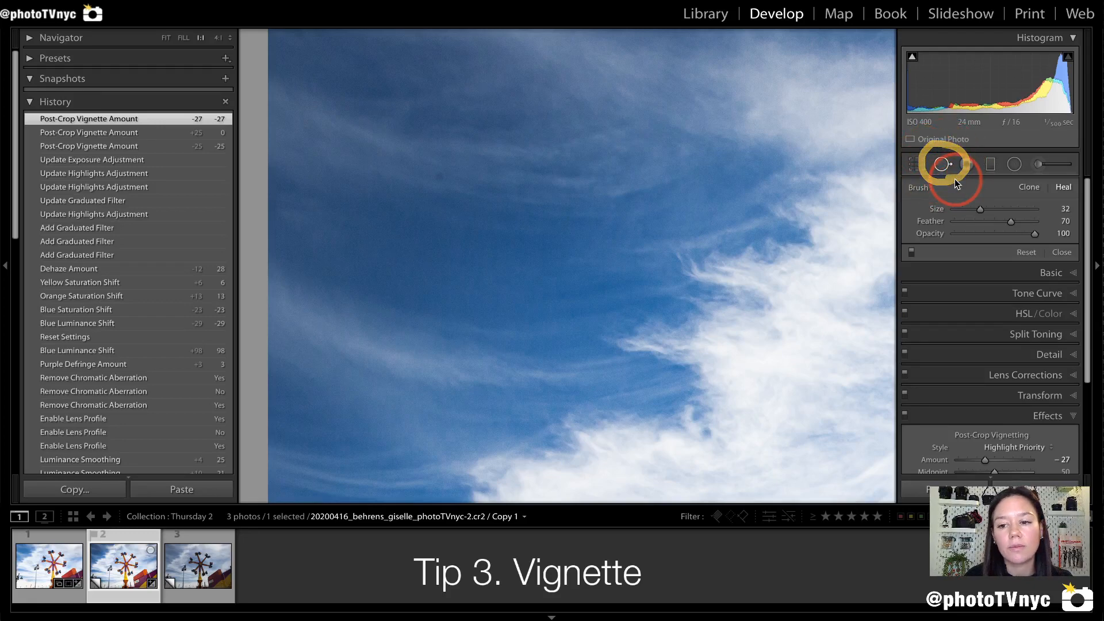
pyautogui.moveTo(981, 212); pyautogui.dragTo(1000, 212)
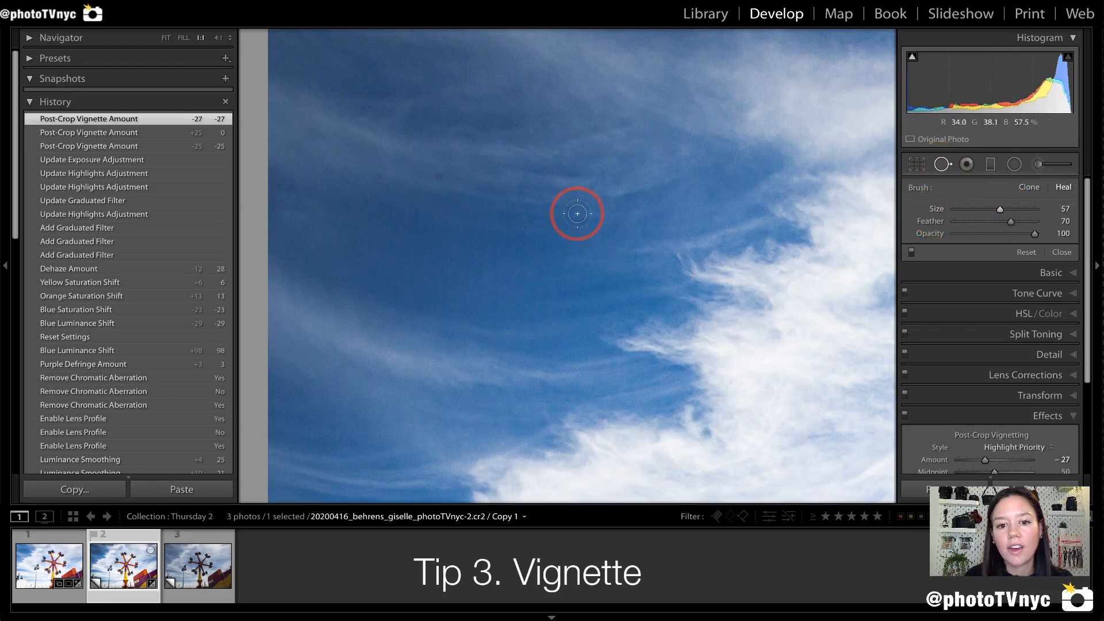
pyautogui.click(437, 176)
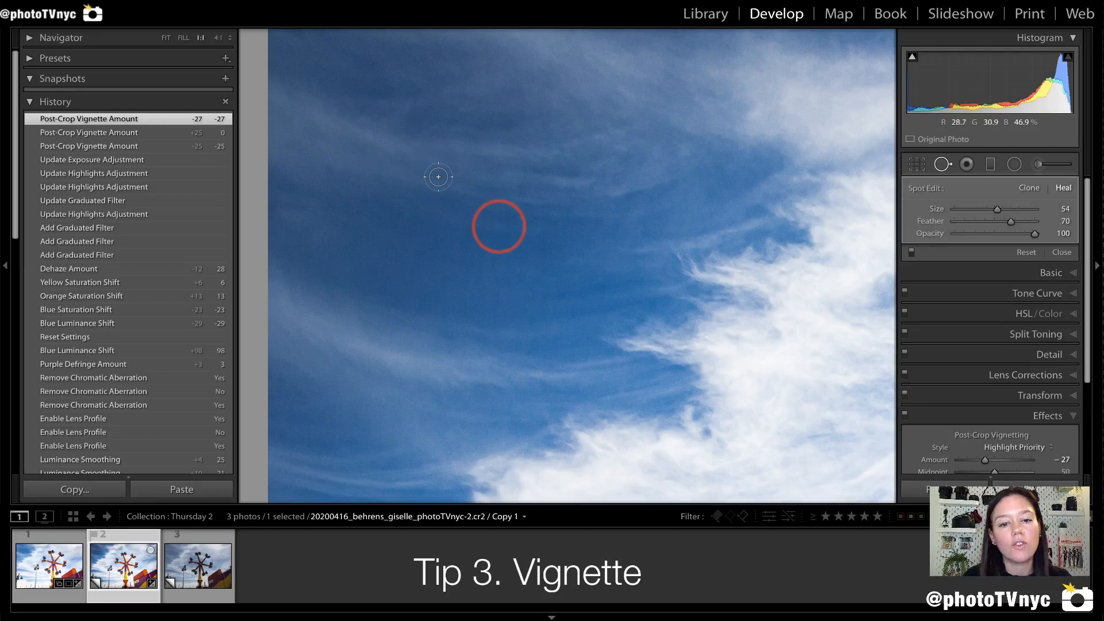
pyautogui.click(445, 276)
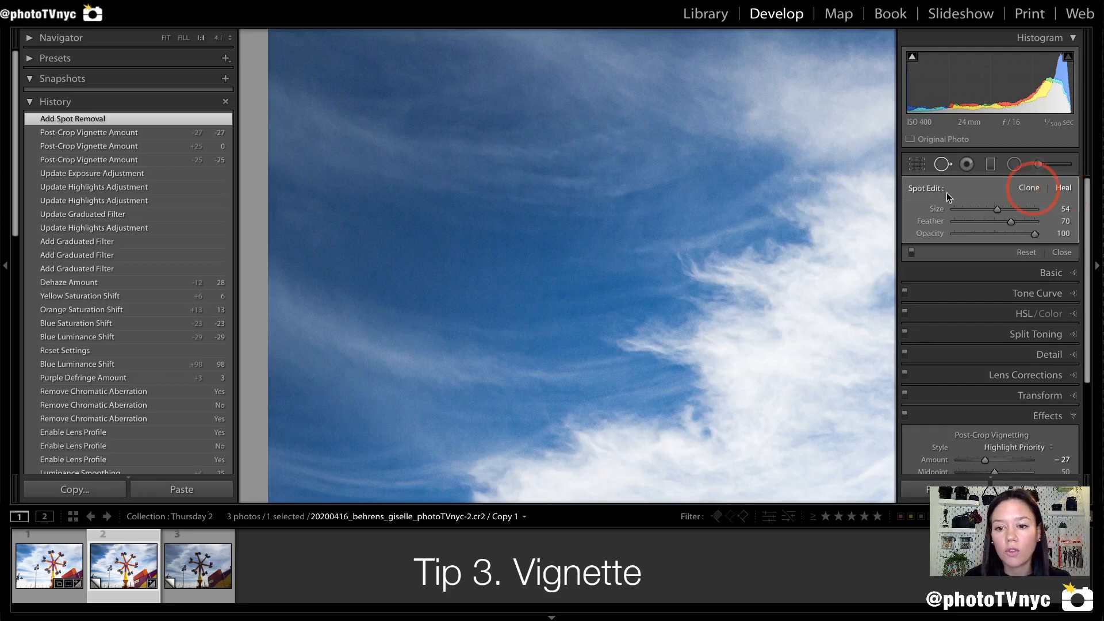
# Check the rest of the photo for dust spots and heal the one at the sky's right edge with Size 53
pyautogui.moveTo(562, 359); pyautogui.dragTo(537, 141)
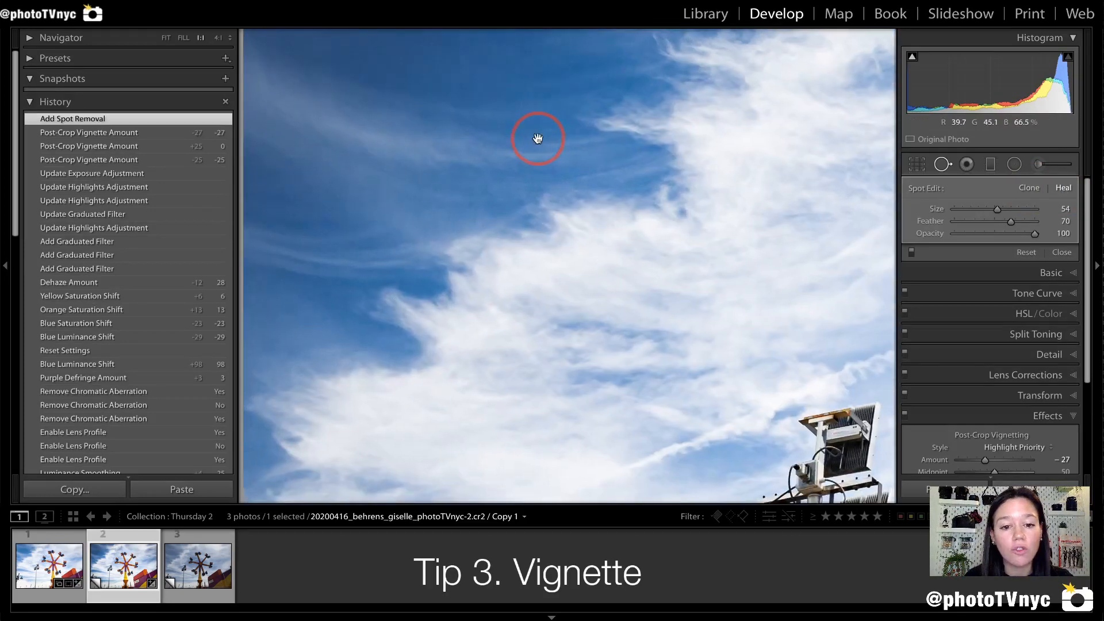
pyautogui.moveTo(489, 352); pyautogui.dragTo(458, 167)
pyautogui.moveTo(656, 216); pyautogui.dragTo(412, 116)
pyautogui.moveTo(441, 352); pyautogui.dragTo(713, 116)
pyautogui.moveTo(530, 32); pyautogui.dragTo(543, 229)
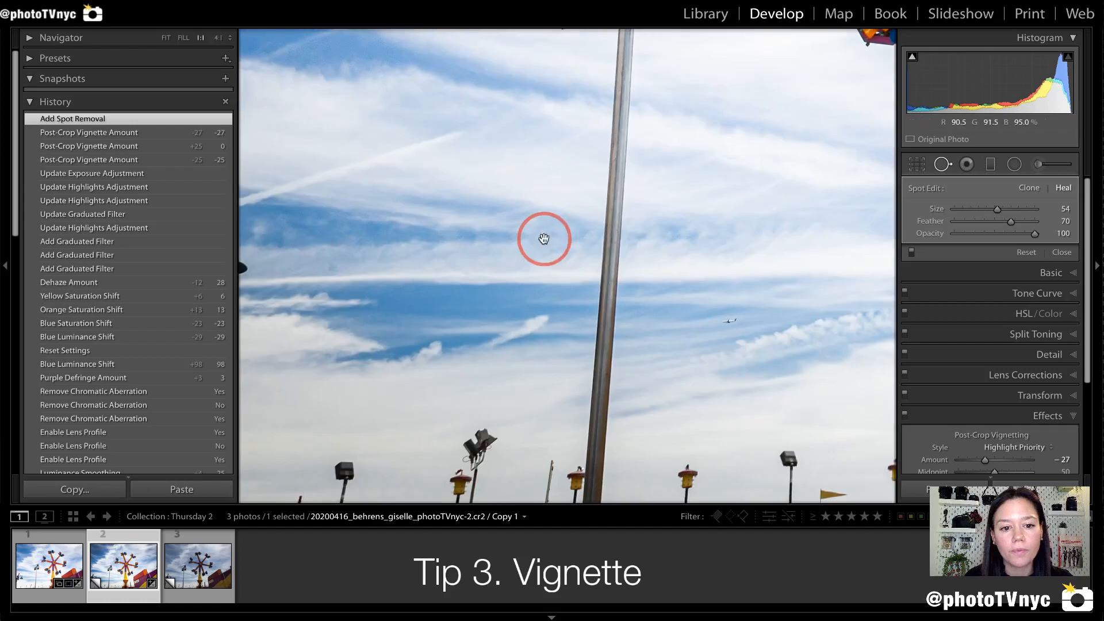
pyautogui.moveTo(439, 267); pyautogui.dragTo(192, 297)
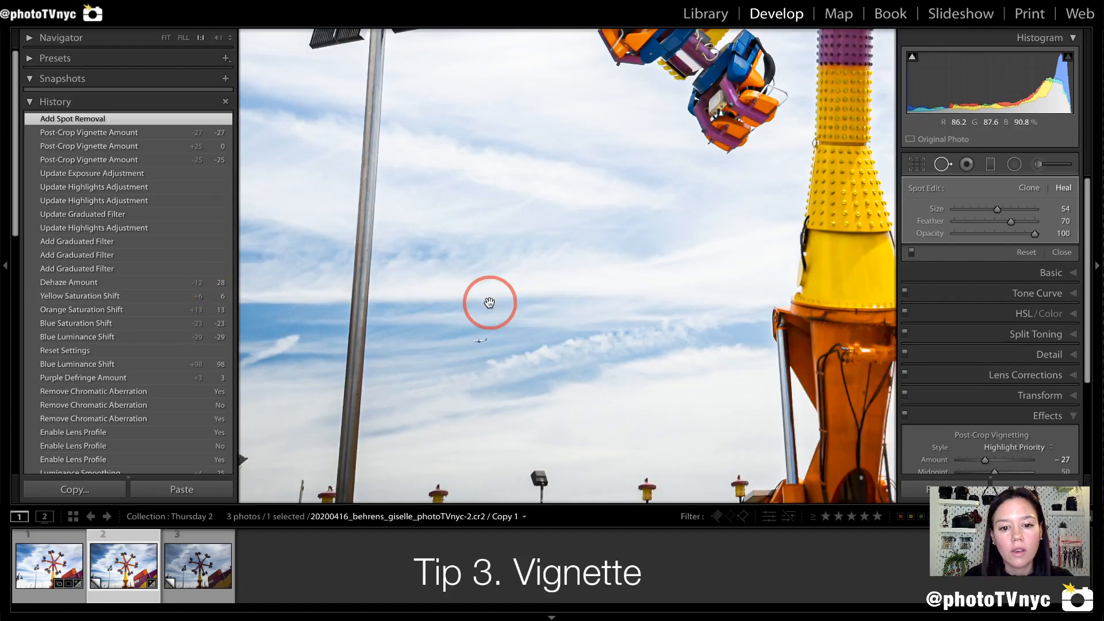
pyautogui.moveTo(489, 301); pyautogui.dragTo(284, 242)
pyautogui.moveTo(575, 218); pyautogui.dragTo(279, 217)
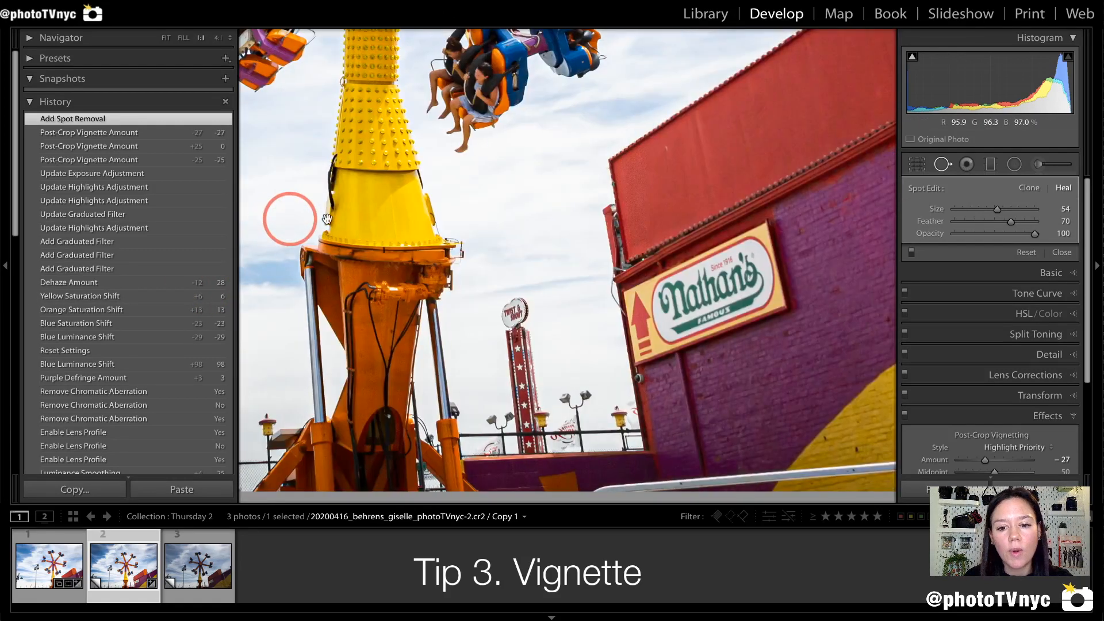
pyautogui.moveTo(574, 227); pyautogui.dragTo(431, 309)
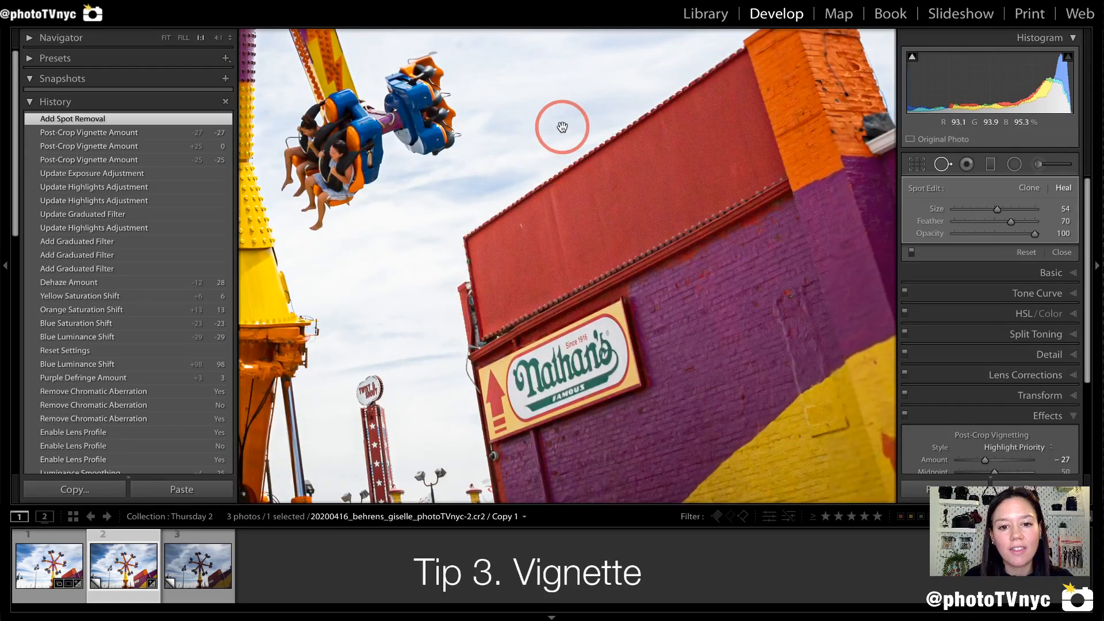
pyautogui.moveTo(562, 123); pyautogui.dragTo(519, 357)
pyautogui.moveTo(684, 258); pyautogui.dragTo(474, 352)
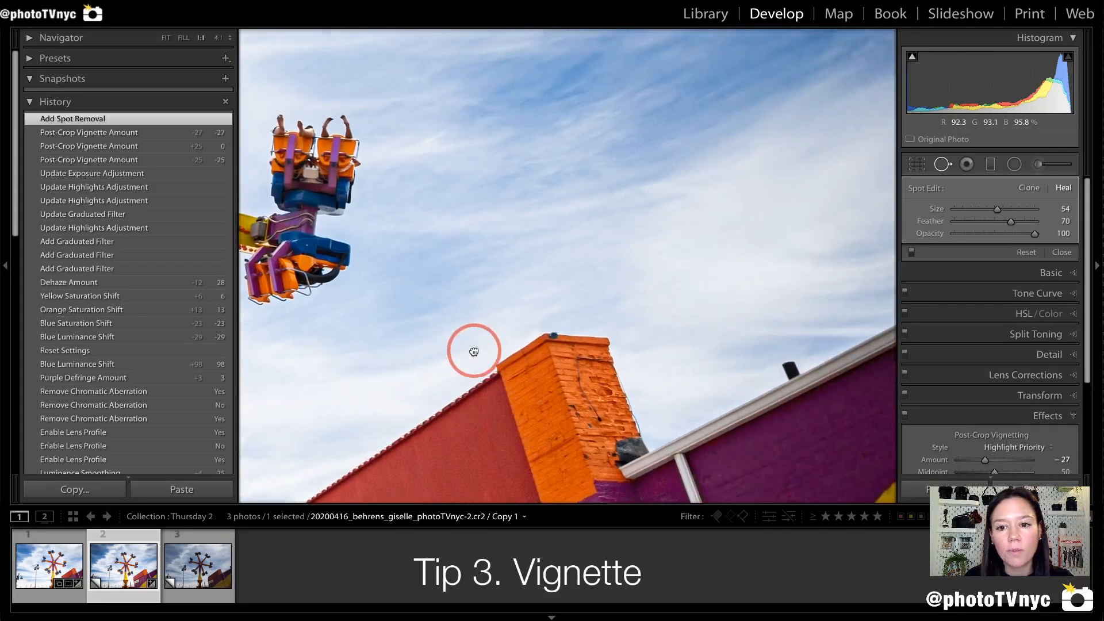
pyautogui.moveTo(826, 148); pyautogui.dragTo(604, 288)
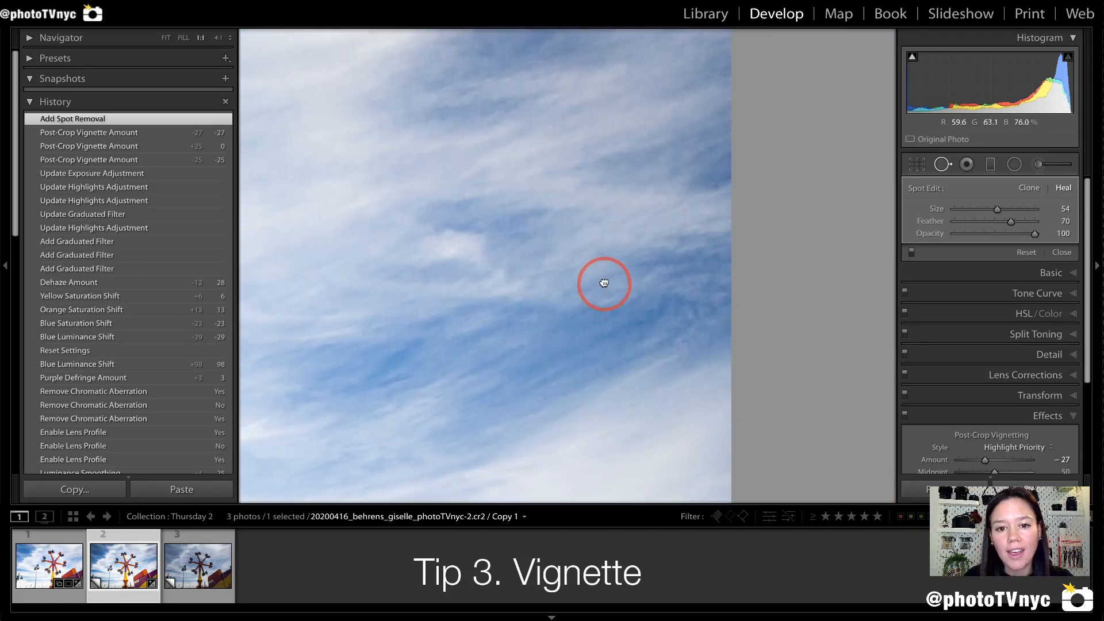
pyautogui.moveTo(709, 211)
pyautogui.mouseDown()
pyautogui.moveTo(738, 199)
pyautogui.moveTo(729, 172)
pyautogui.moveTo(709, 165)
pyautogui.moveTo(690, 187)
pyautogui.moveTo(696, 204)
pyautogui.moveTo(719, 230)
pyautogui.mouseUp()
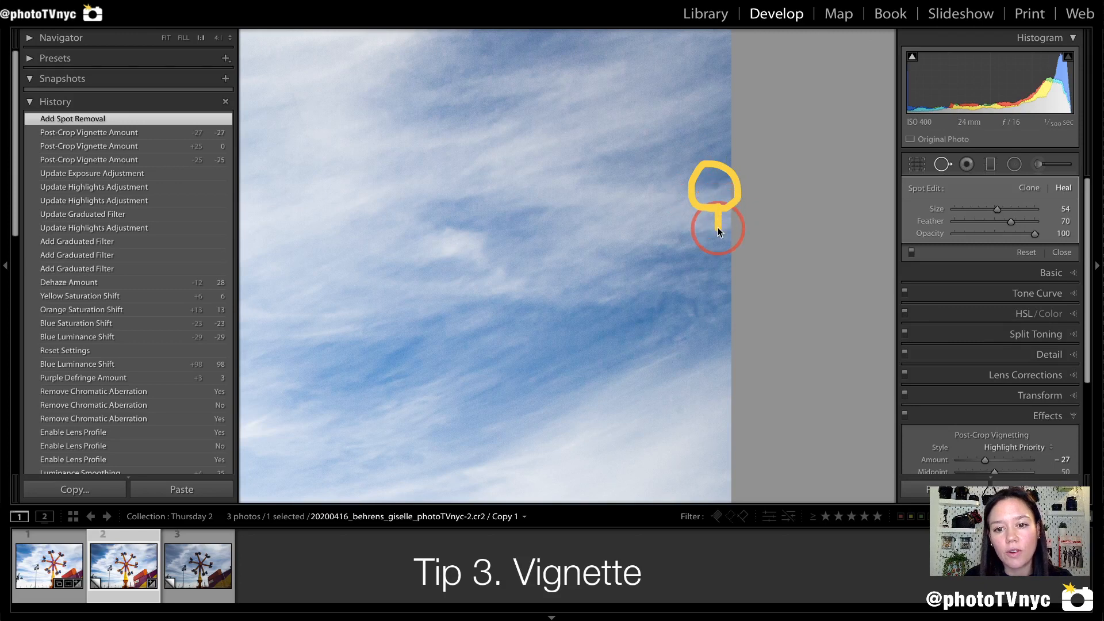
pyautogui.click(715, 184)
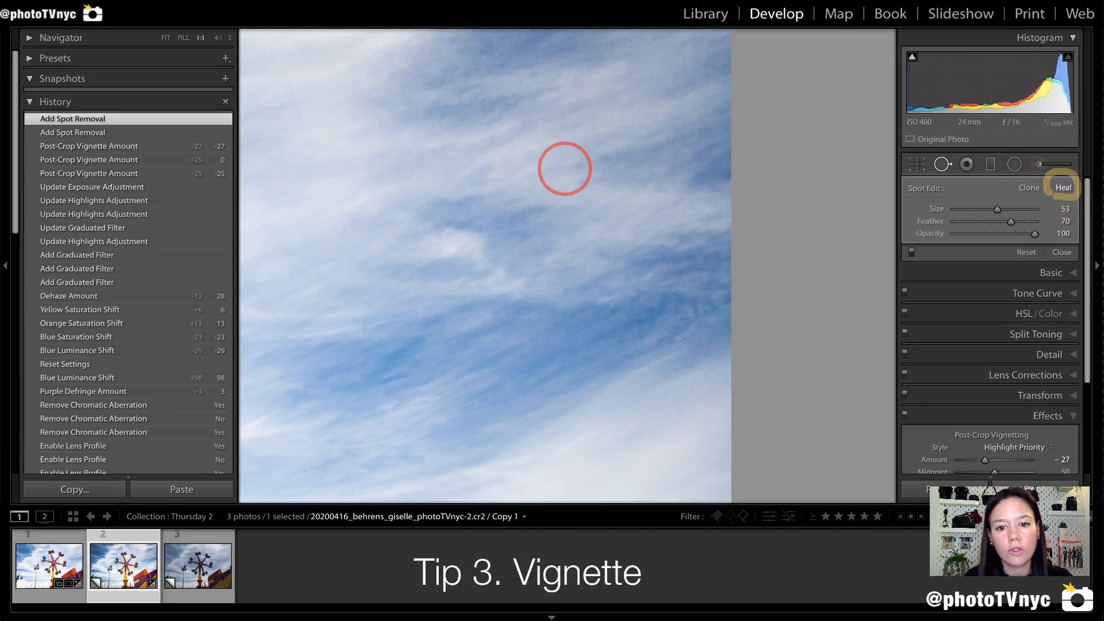
# Inspect the upper sky and the area around the ride, and heal the spot beside its lower-right seats with Size 58
pyautogui.moveTo(562, 163); pyautogui.dragTo(580, 346)
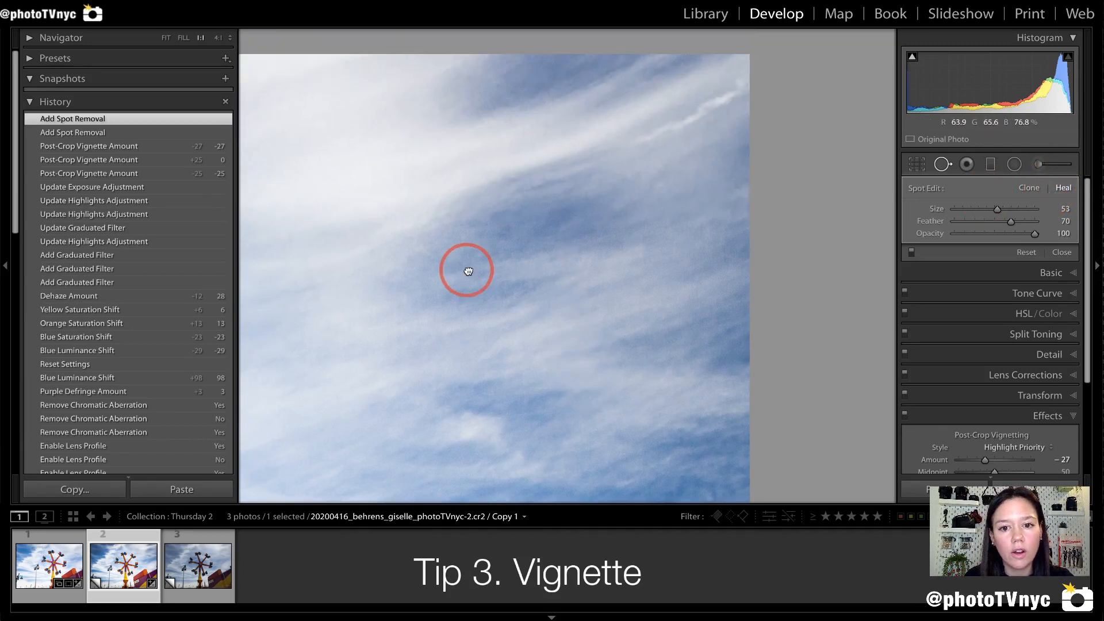
pyautogui.moveTo(469, 267); pyautogui.dragTo(789, 188)
pyautogui.moveTo(455, 193); pyautogui.dragTo(688, 217)
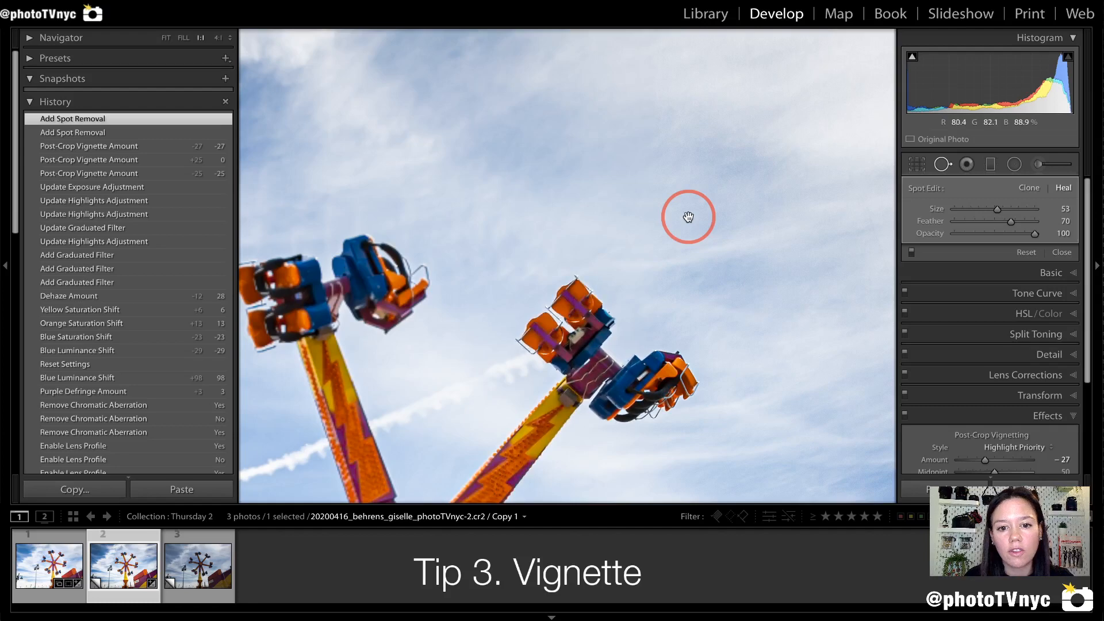
pyautogui.moveTo(501, 197); pyautogui.dragTo(720, 230)
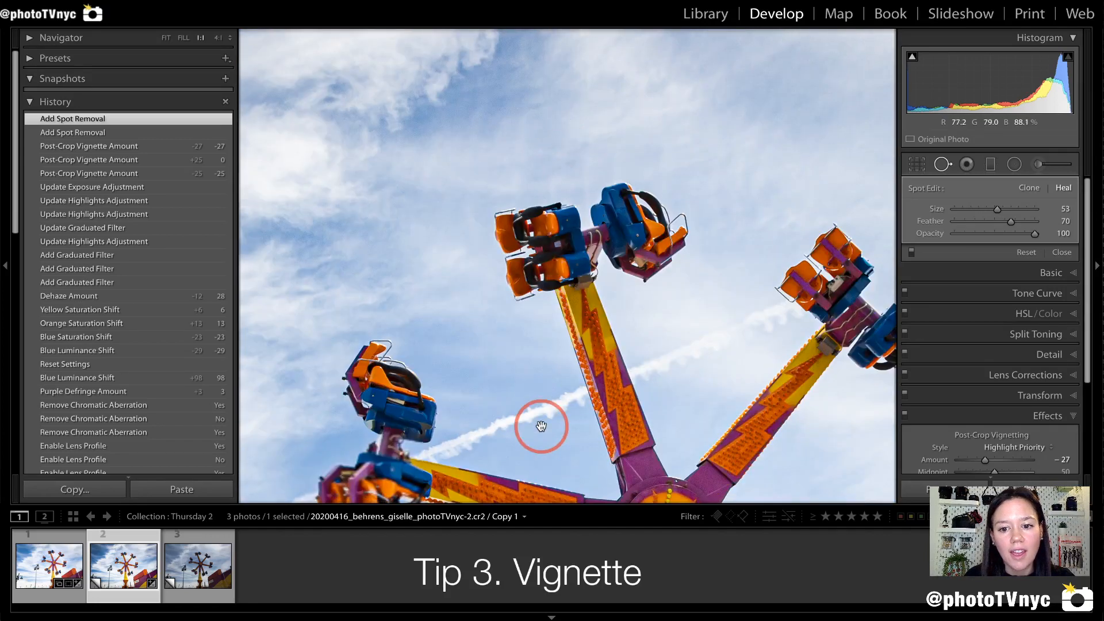
pyautogui.moveTo(541, 426); pyautogui.dragTo(505, 303)
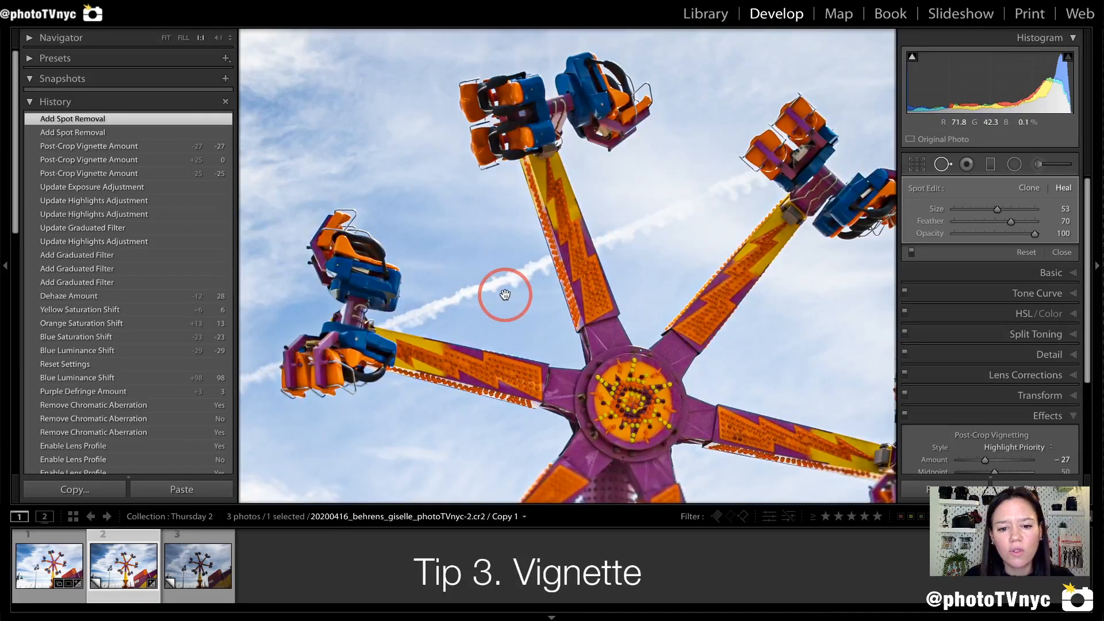
pyautogui.moveTo(425, 430); pyautogui.dragTo(447, 264)
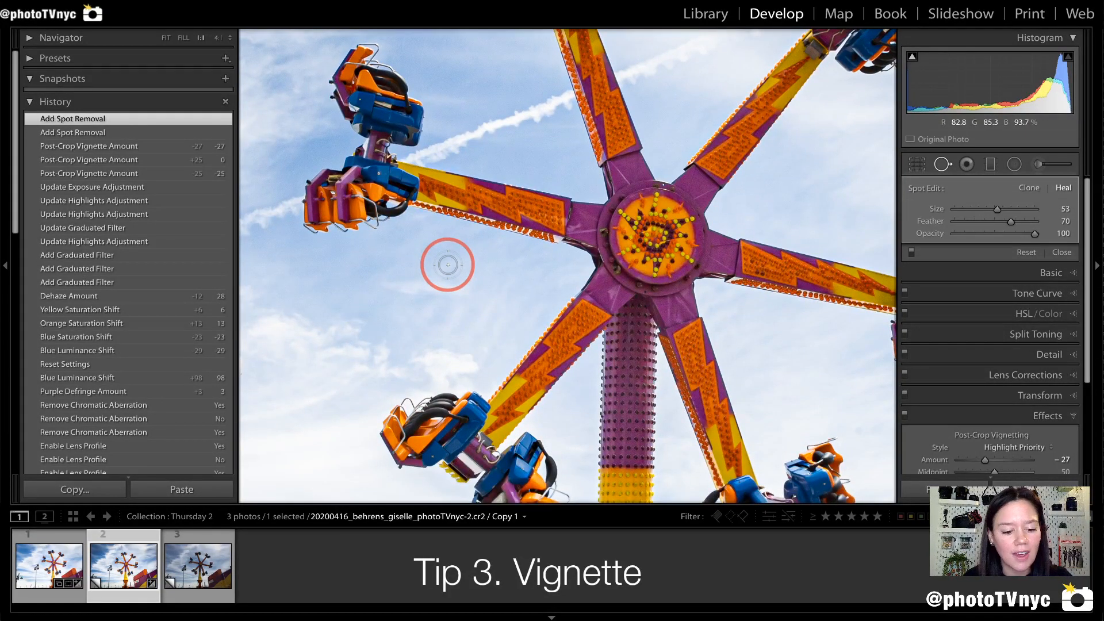
pyautogui.press('z')
pyautogui.press('z')
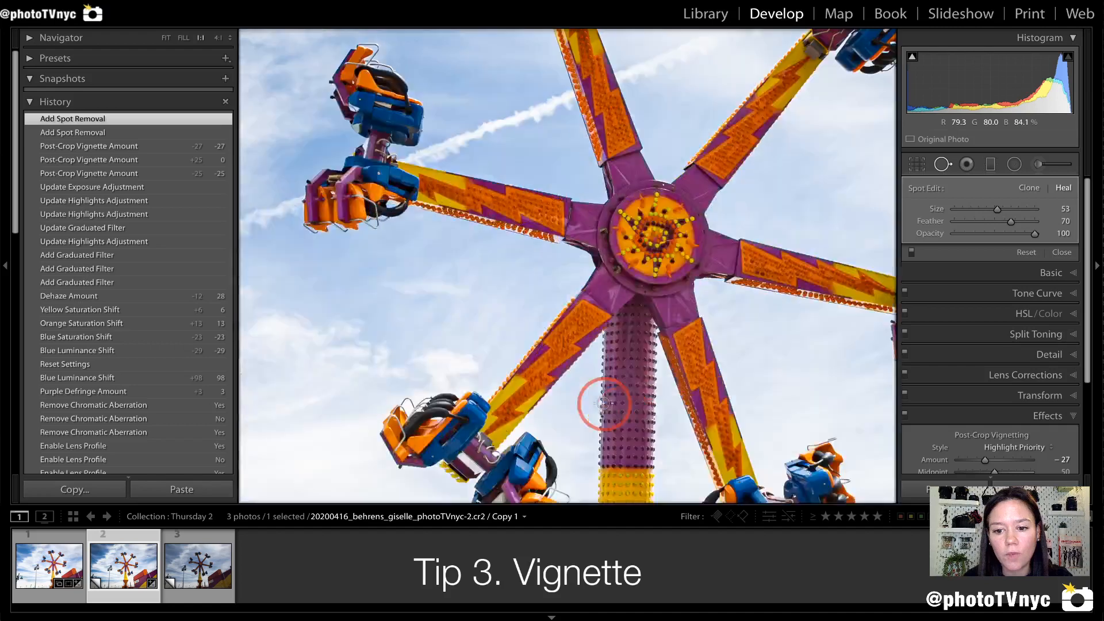
pyautogui.moveTo(745, 410); pyautogui.dragTo(573, 290)
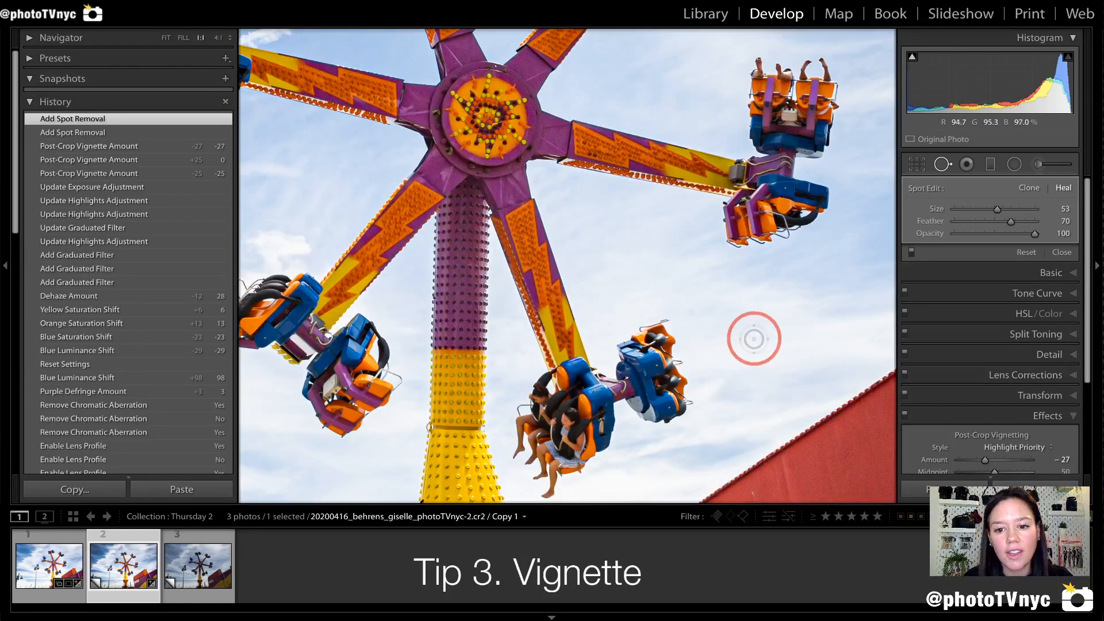
pyautogui.moveTo(715, 344)
pyautogui.mouseDown()
pyautogui.moveTo(698, 279)
pyautogui.moveTo(724, 332)
pyautogui.moveTo(694, 309)
pyautogui.mouseUp()
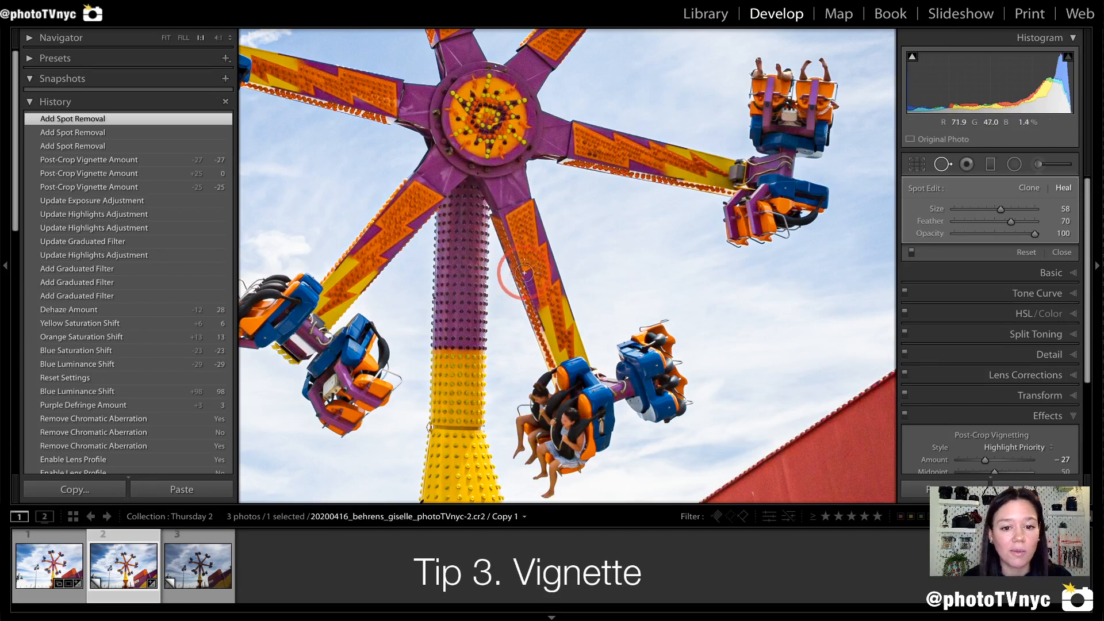
# Fit the whole retouched photo in view, compare it with the unedited virtual copy 2, and return to copy 1
pyautogui.press('z')
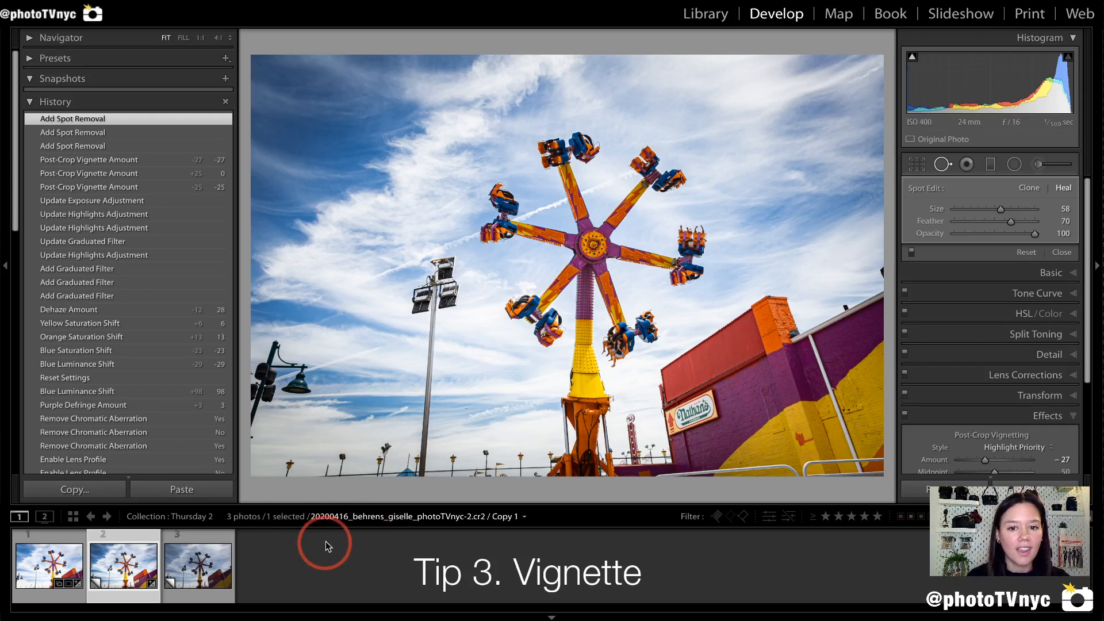
pyautogui.click(187, 574)
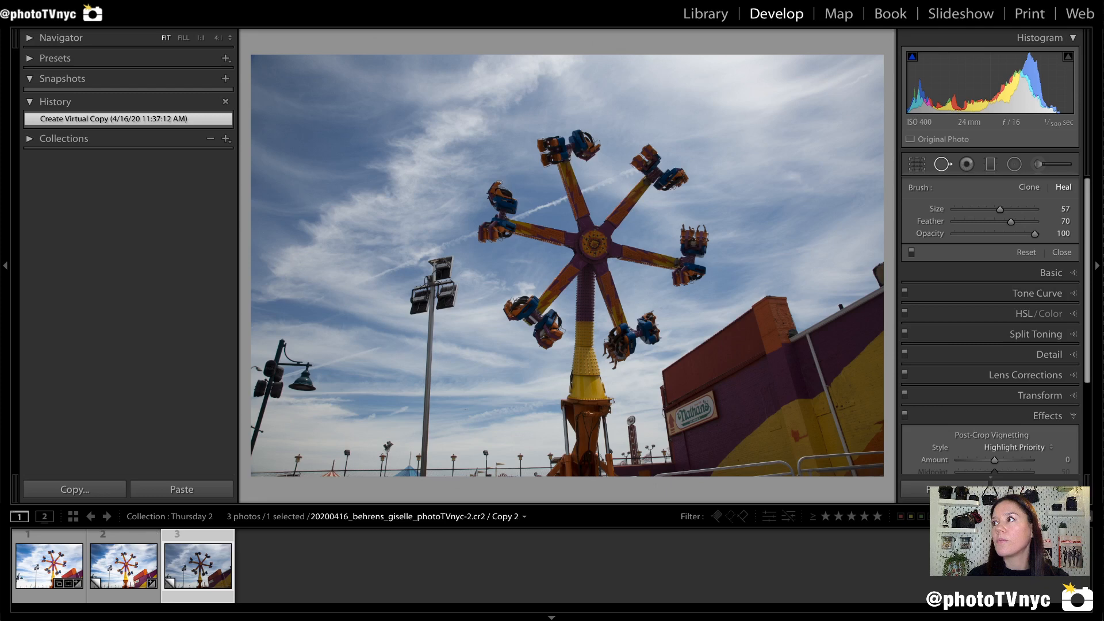
pyautogui.click(126, 576)
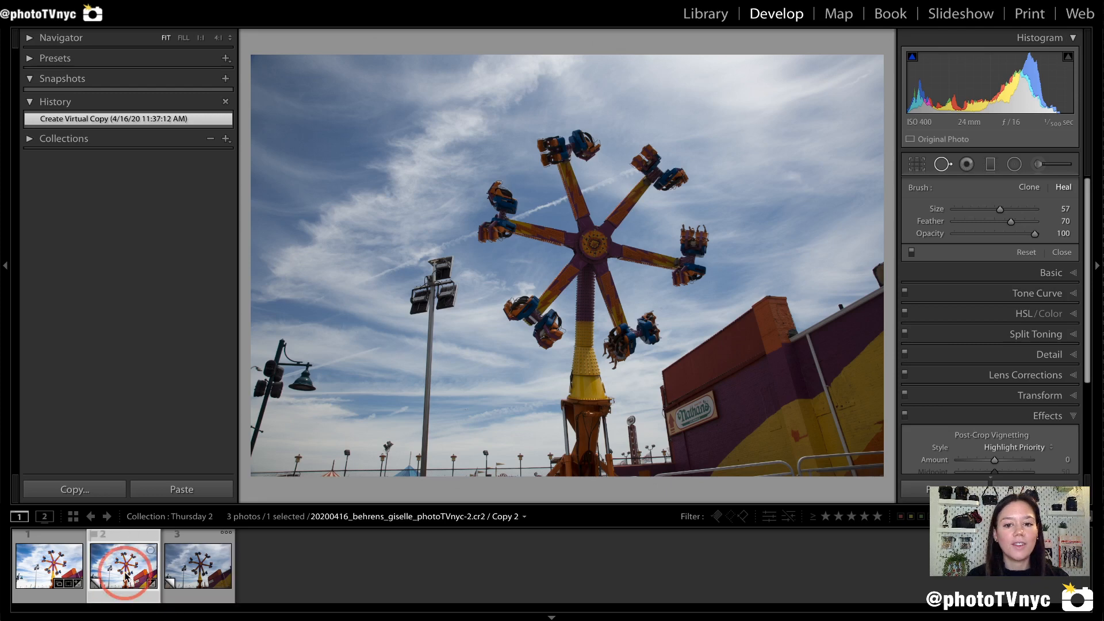